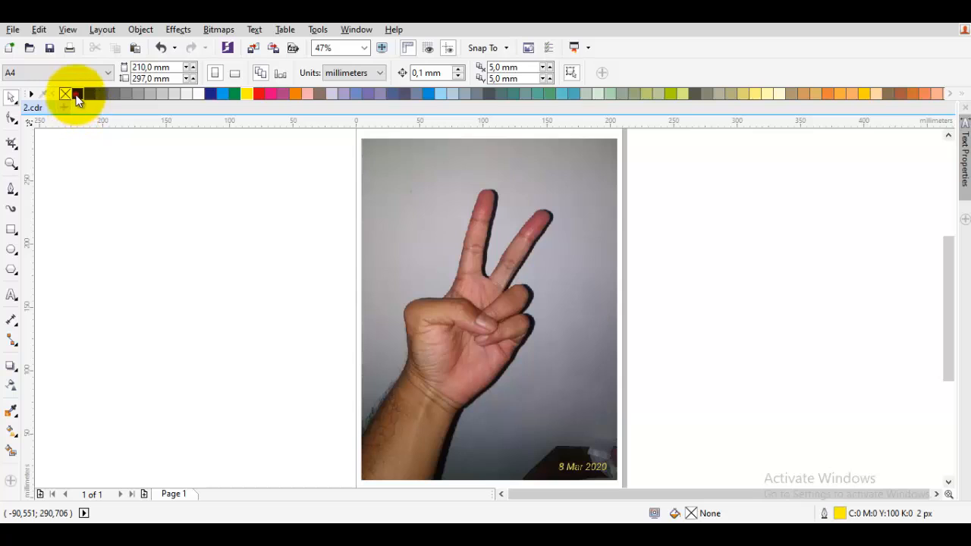
Start a Pen tool outline at the photo's edge along the hairy side of the forearm, including a narrow pointed notch.
left_click_drag(443, 263, 405, 251)
key("p")
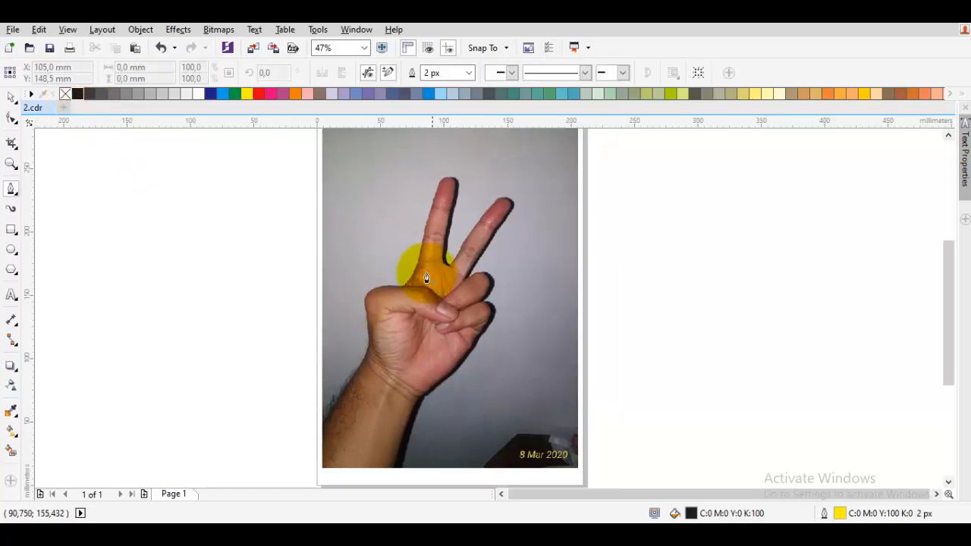
scroll(357, 319, "up", 3)
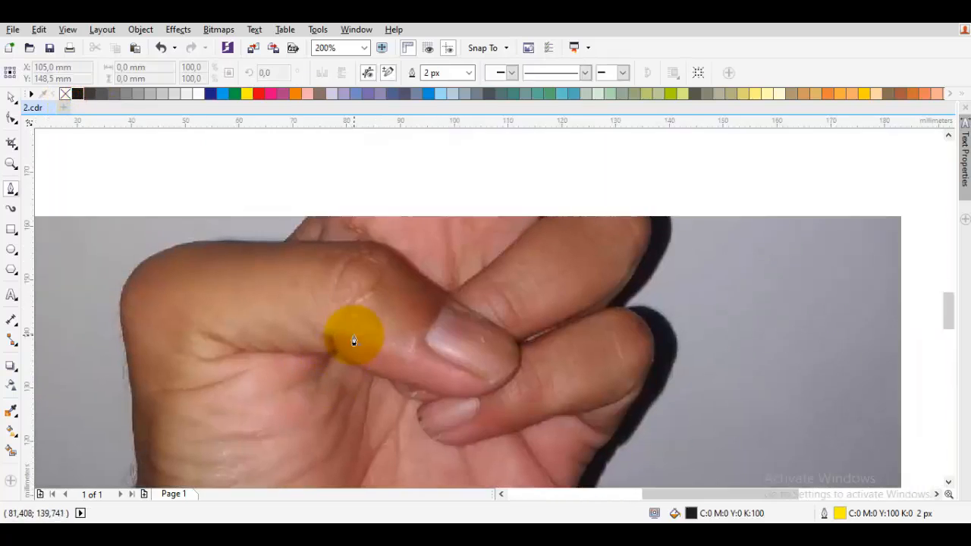
scroll(354, 335, "down", 2)
scroll(317, 410, "up", 1)
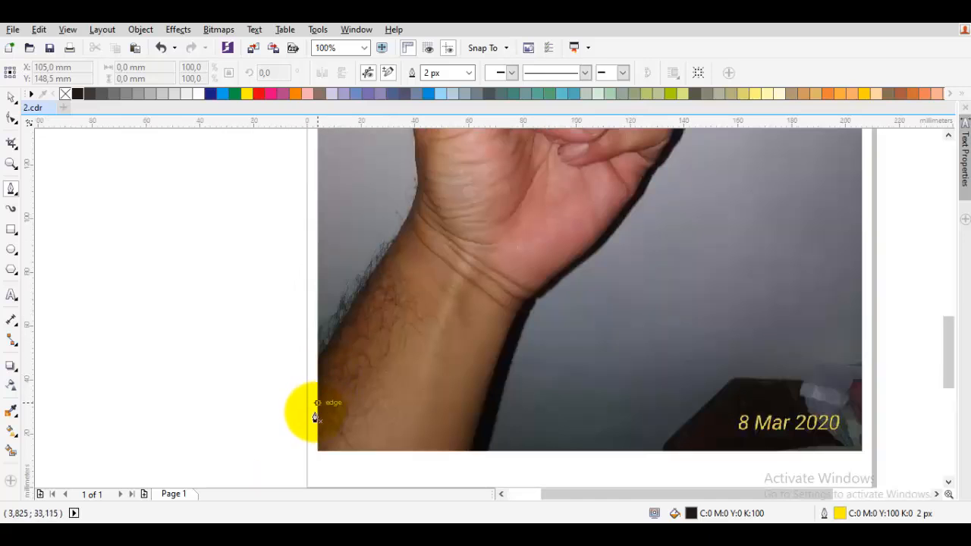
left_click_drag(317, 427, 353, 346)
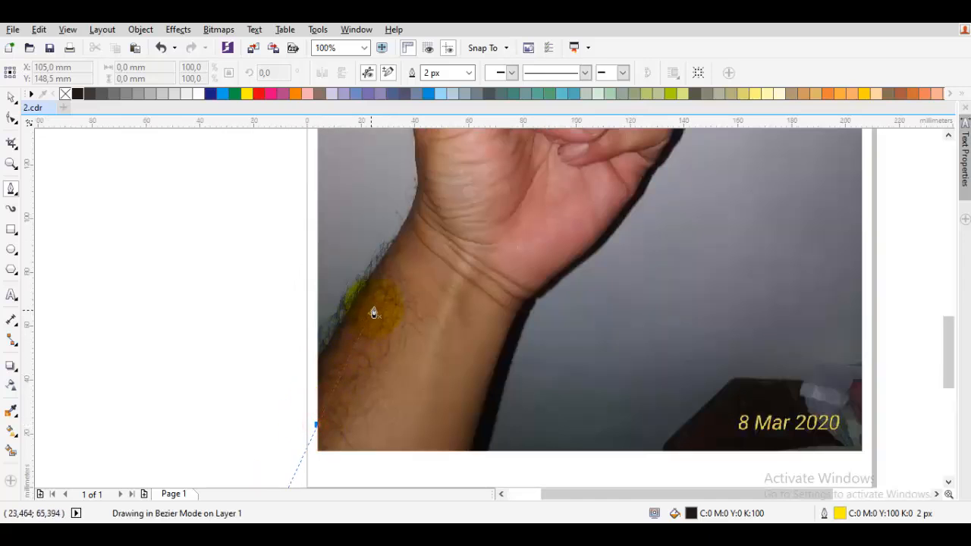
left_click(387, 287)
left_click(327, 381)
Extend the outline to the wrist corner below the thumb and along the wrist crease to a tapered end.
left_click_drag(393, 255, 380, 319)
scroll(391, 309, "up", 1)
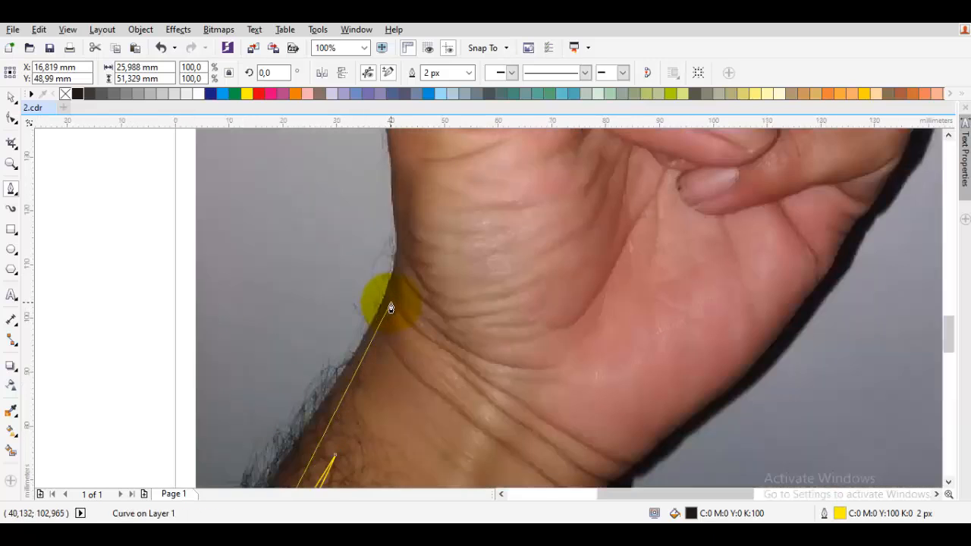
left_click(391, 308)
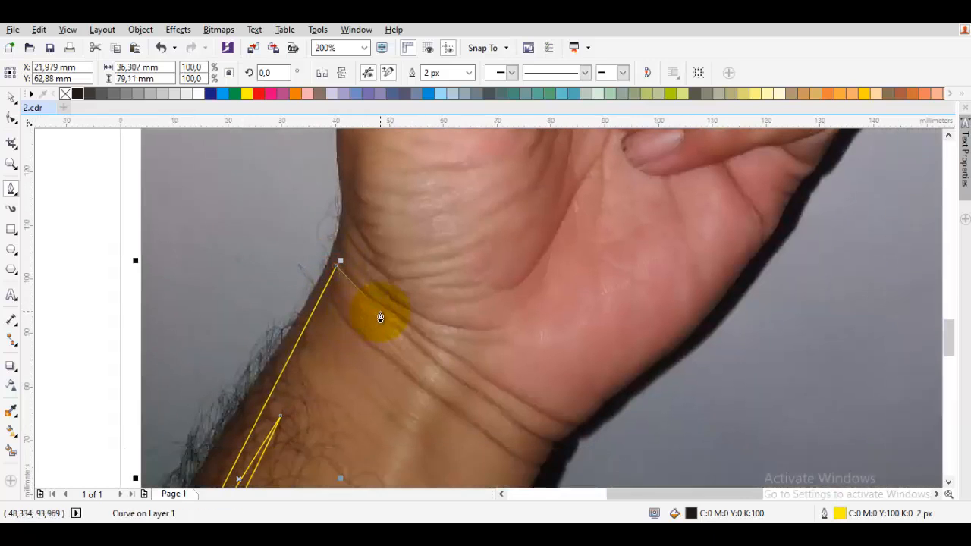
left_click(405, 334)
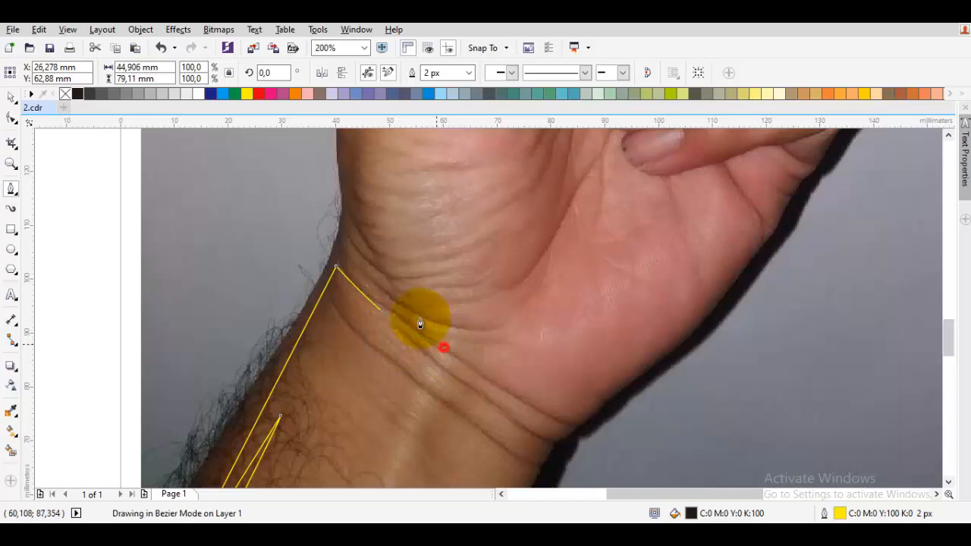
left_click(443, 346)
left_click_drag(387, 270, 390, 348)
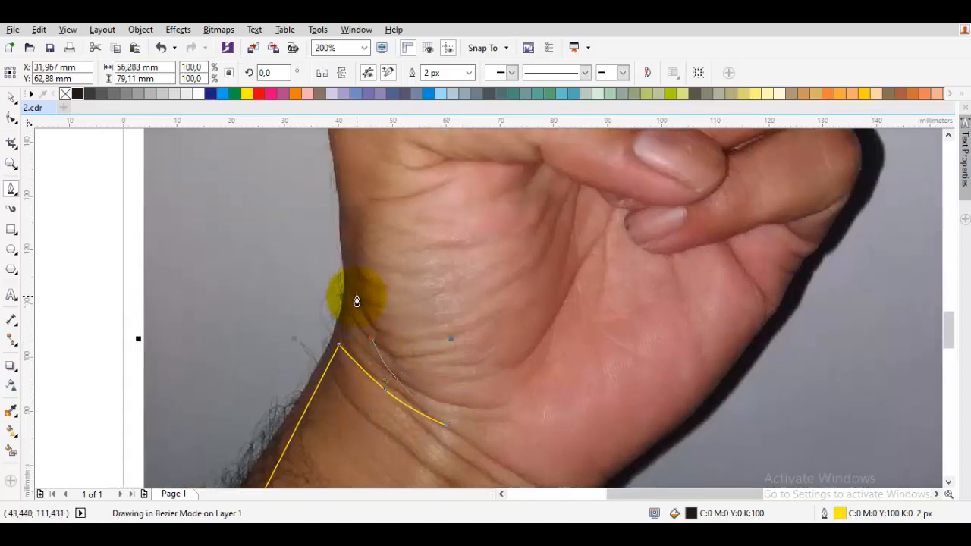
Curve the outline back from the wrist crease up the thumb side of the palm, undoing a misplaced node.
left_click_drag(356, 296, 359, 296)
left_click_drag(361, 224, 323, 302)
left_click_drag(327, 193, 325, 249)
key("ctrl+z")
left_click_drag(334, 364, 329, 256)
Trace the inner contour around the thumb's base knuckle, along its upper edge and around the thumb tip.
scroll(325, 286, "up", 2)
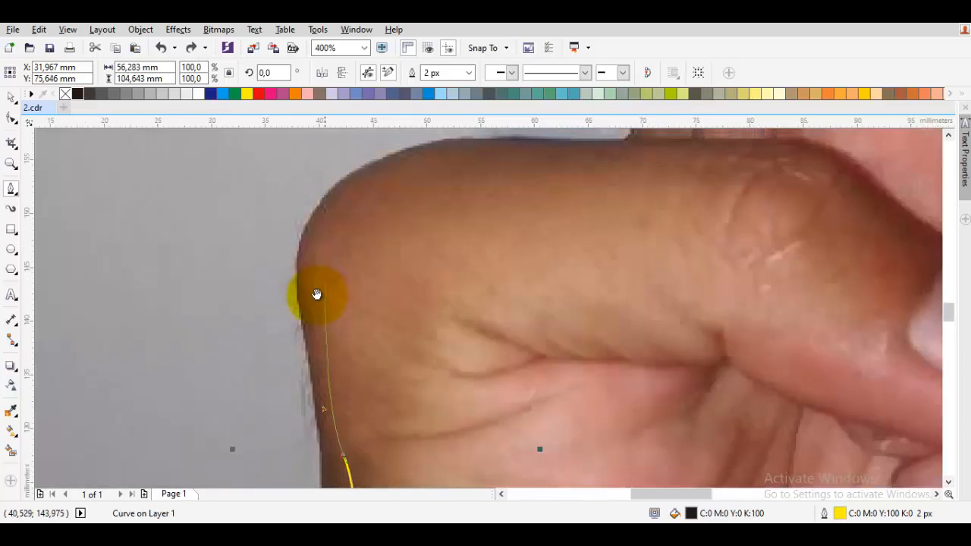
left_click_drag(295, 284, 298, 249)
left_click_drag(429, 182, 400, 248)
left_click_drag(674, 281, 468, 247)
left_click_drag(587, 338, 402, 372)
left_click_drag(350, 432, 341, 357)
left_click_drag(187, 298, 515, 345)
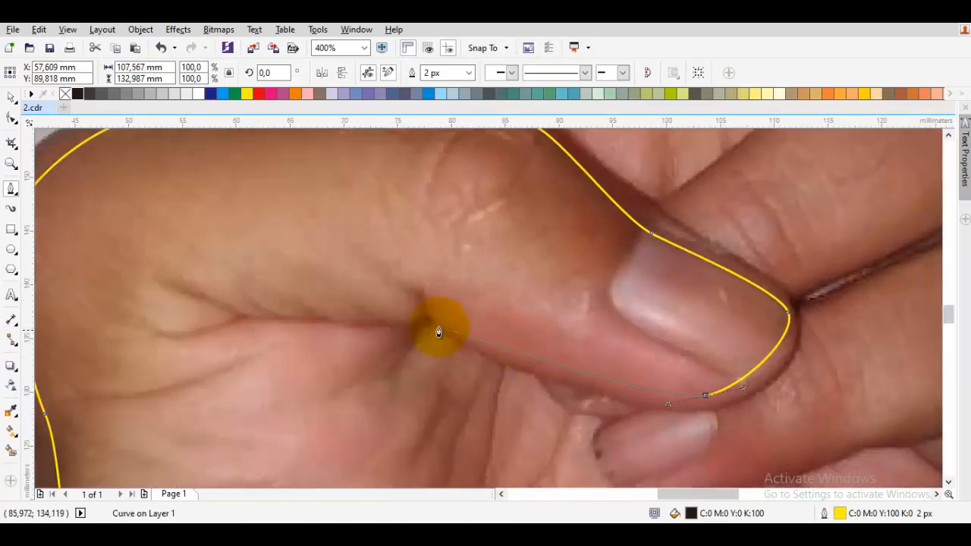
Trace the thumb's underside back to the palm, adding an upward spike and a pointed end along the thumb crease.
left_click_drag(440, 324, 397, 240)
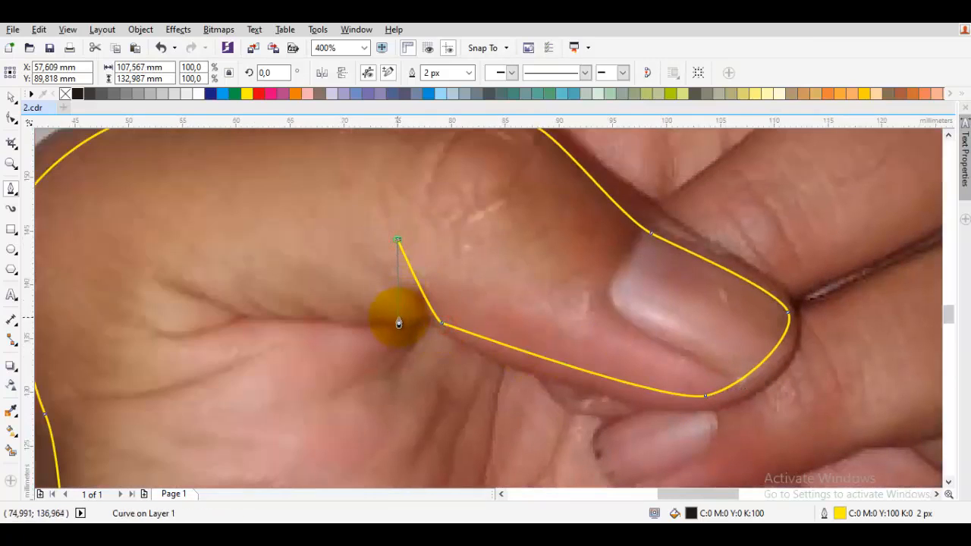
left_click_drag(405, 314, 377, 317)
left_click(178, 303)
Trace the outer contour from the thumb crease along the thumb's underside and around its tip.
left_click_drag(417, 343, 463, 343)
left_click_drag(633, 411, 461, 370)
left_click_drag(542, 375, 612, 361)
left_click_drag(650, 273, 579, 319)
left_click_drag(454, 258, 486, 306)
left_click_drag(395, 238, 622, 288)
Continue the outer contour back along the thumb's upper edge and around its base knuckle.
left_click_drag(507, 282, 316, 280)
left_click_drag(611, 282, 563, 273)
left_click_drag(211, 283, 345, 276)
left_click_drag(320, 329, 352, 234)
left_click_drag(331, 290, 325, 327)
Trace the outer contour down the thumb side of the hand and forearm to the photo's edge, and close the shape.
scroll(340, 381, "down", 1)
left_click_drag(352, 431, 331, 189)
left_click_drag(330, 254, 334, 294)
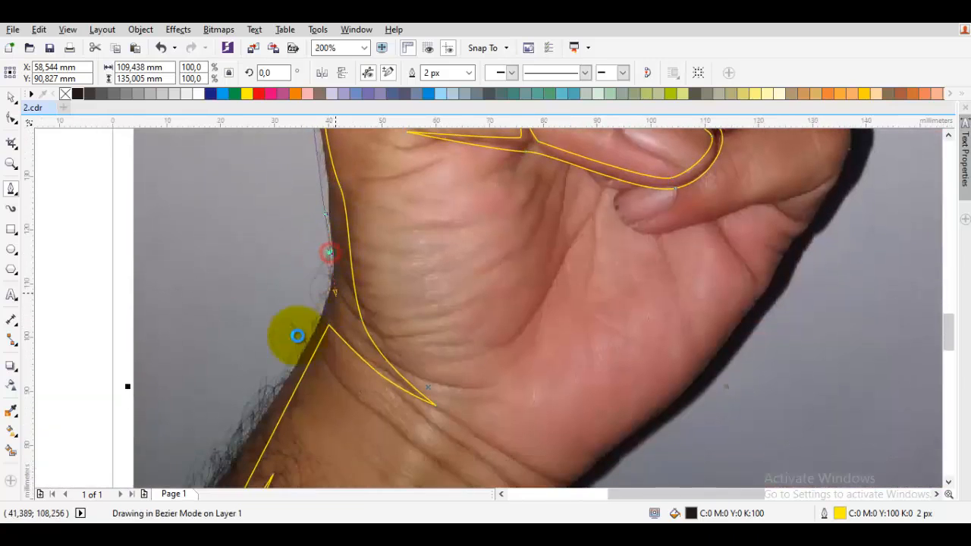
left_click_drag(262, 377, 371, 223)
left_click_drag(304, 337, 373, 236)
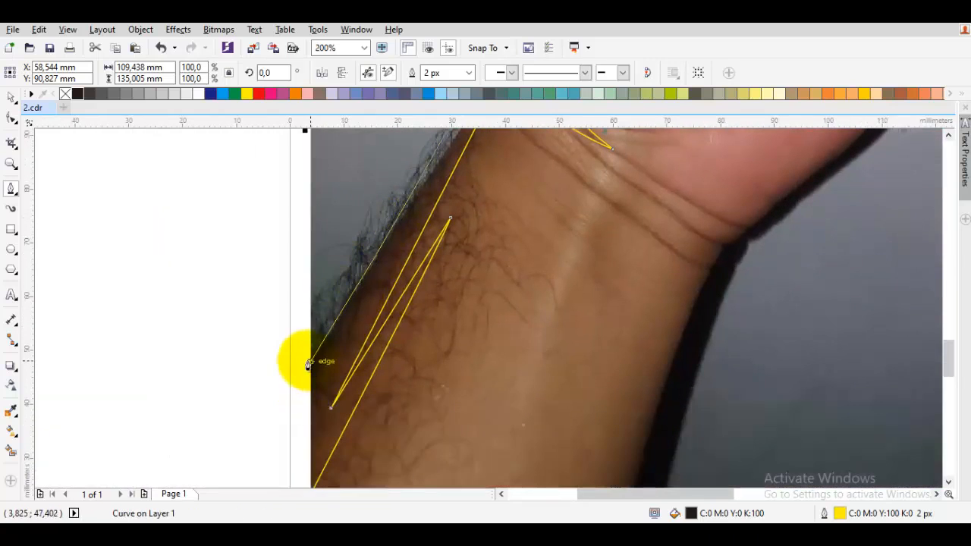
left_click(309, 367)
left_click_drag(309, 413, 348, 292)
left_click(350, 374)
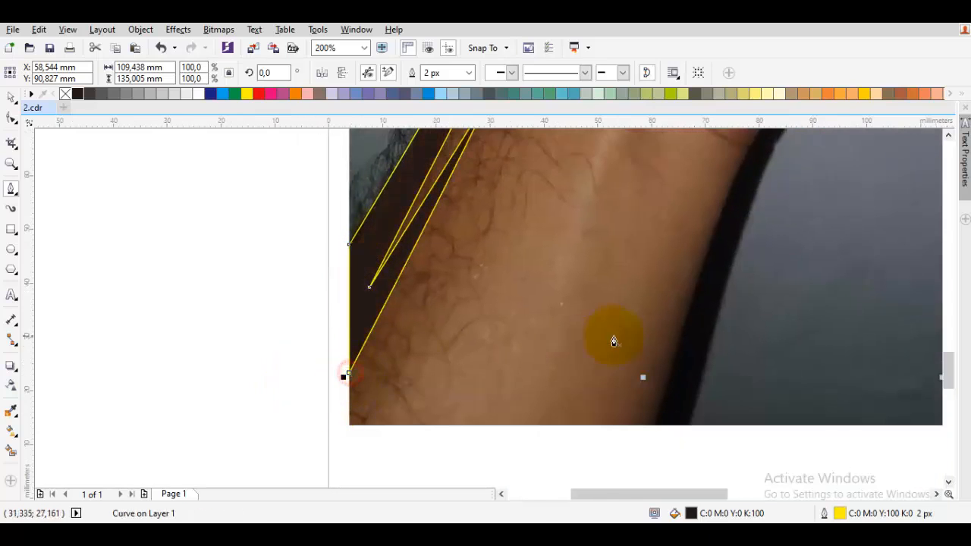
Start a second outline at the photo's lower edge on the other side of the forearm, with a narrow pointed notch.
left_click_drag(614, 339, 397, 317)
left_click_drag(407, 368, 403, 388)
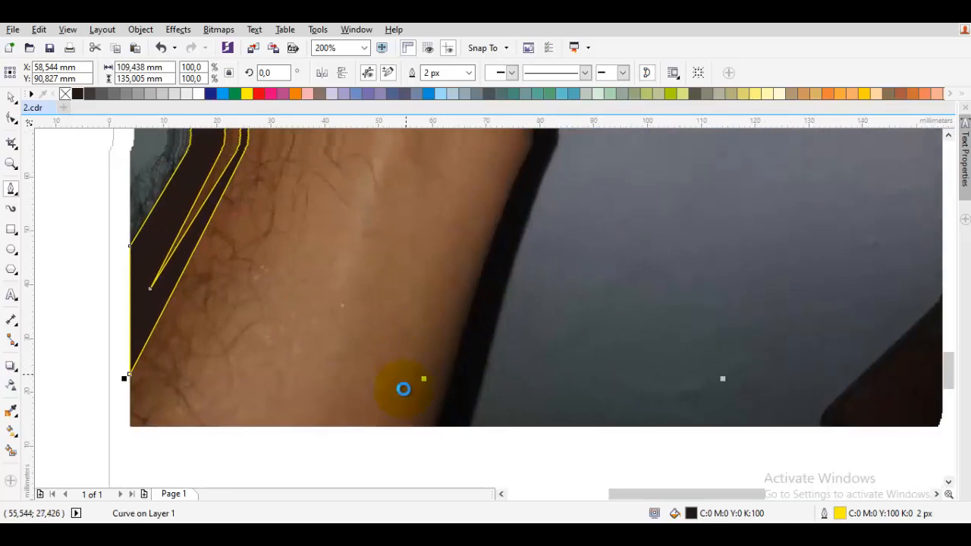
left_click(399, 428)
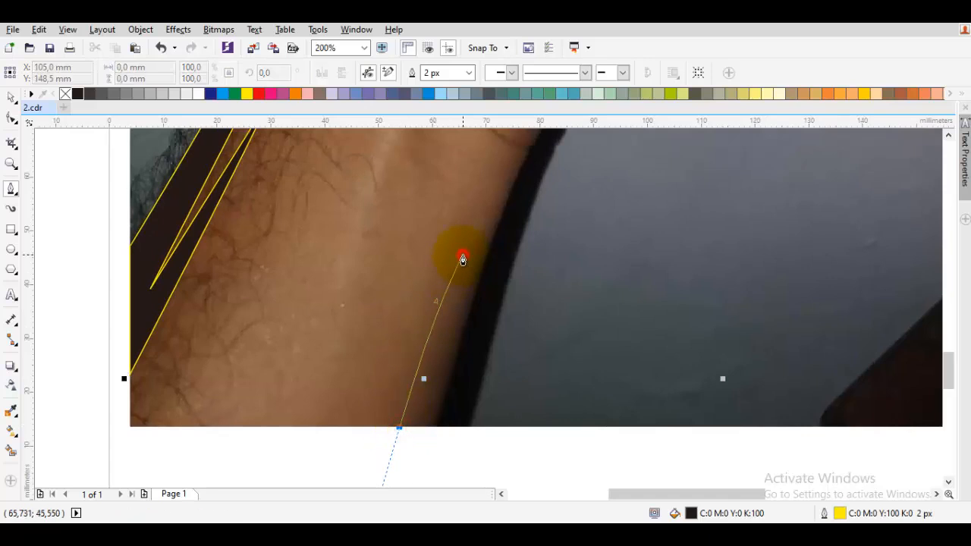
double_click(462, 259)
left_click(433, 377)
Extend the second outline up to the wrist, adding a pointed crease before curving it around the heel of the palm.
left_click_drag(483, 181, 431, 335)
left_click(468, 287)
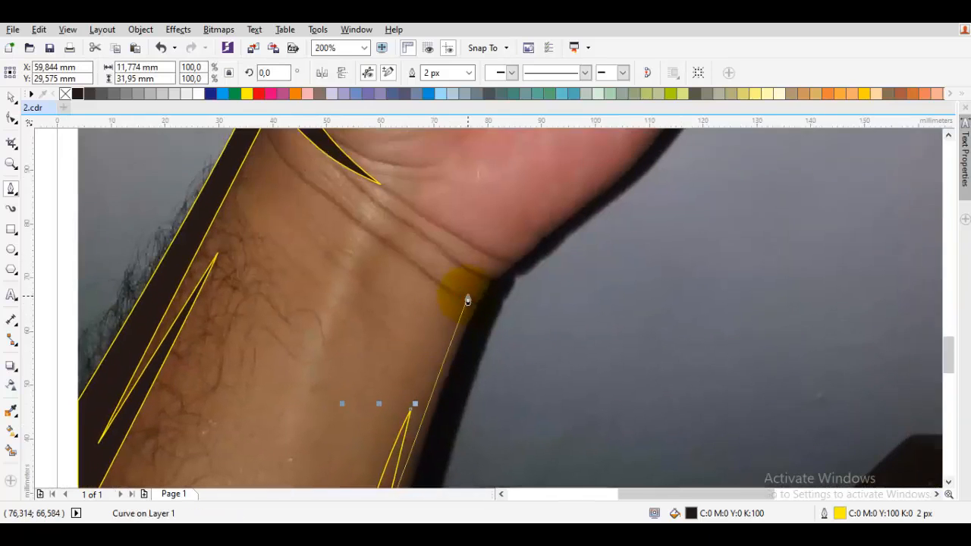
left_click(417, 236)
left_click_drag(494, 260, 564, 226)
left_click_drag(596, 181, 437, 320)
Trace the inner contour up the palm's outer side and around the lower folded finger to the thumb tip.
left_click_drag(500, 251, 475, 287)
left_click_drag(501, 229, 490, 290)
scroll(485, 256, "up", 2)
left_click(485, 255)
left_click_drag(471, 229, 436, 254)
mouse_move(280, 330)
left_mouse_down()
mouse_move(331, 295)
mouse_move(317, 286)
left_mouse_up()
left_click(306, 268)
left_click_drag(408, 216, 191, 373)
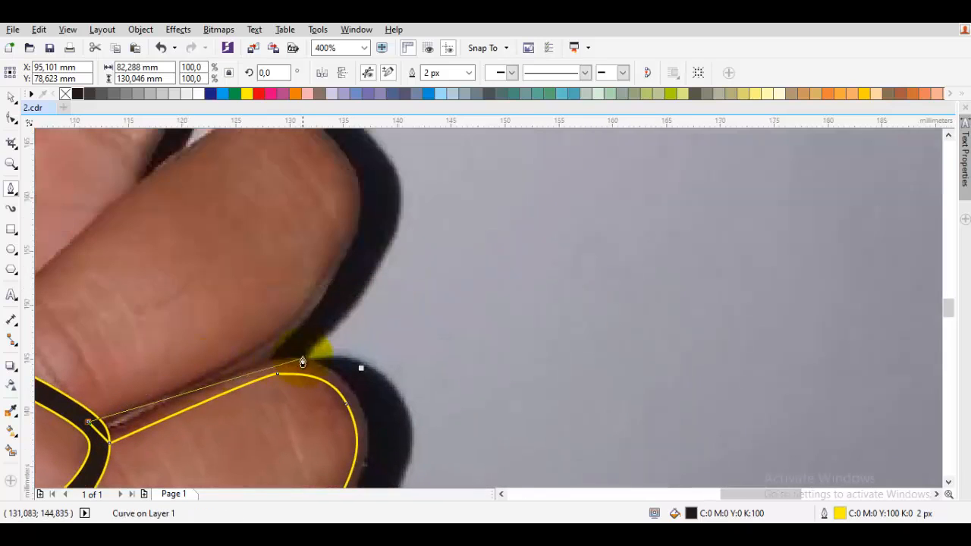
left_click_drag(295, 353, 334, 355)
left_click_drag(369, 463, 363, 397)
left_click_drag(321, 473, 342, 364)
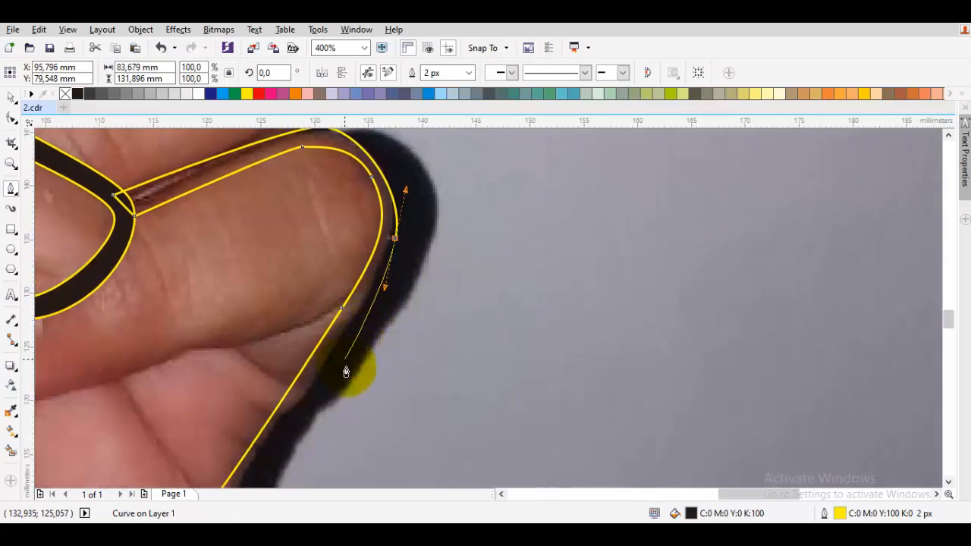
scroll(350, 377, "down", 1)
left_click_drag(351, 402, 385, 247)
left_click_drag(279, 463, 385, 343)
key("ctrl+z")
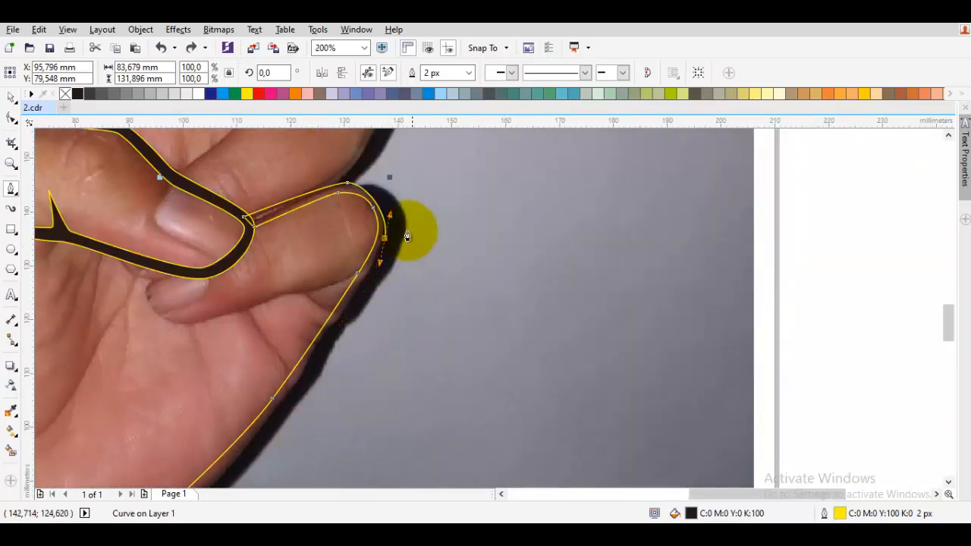
scroll(391, 210, "up", 1)
key("ctrl+z")
left_click_drag(391, 211, 397, 233)
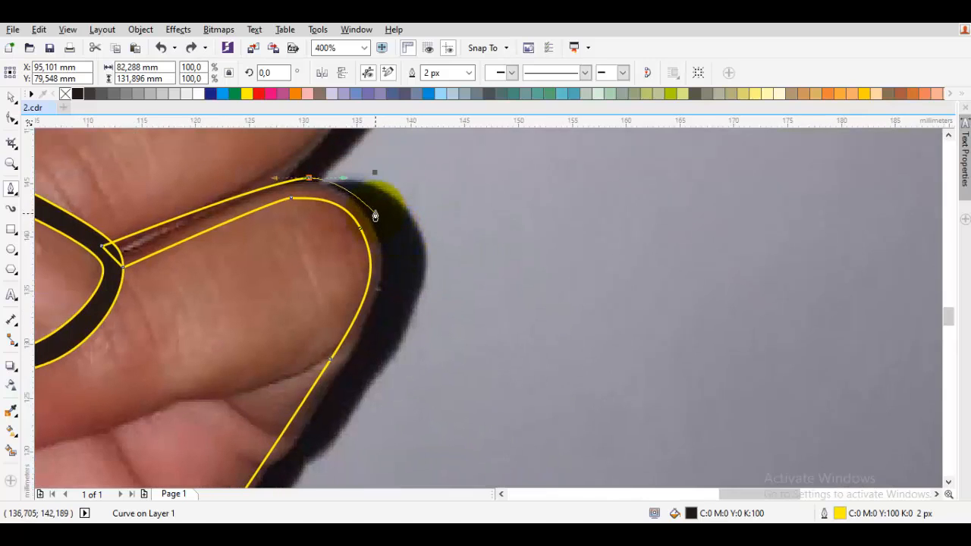
key("ctrl+z")
Trace the outer contour over the lower folded finger's tip and down the outer side of the palm.
left_click_drag(334, 178, 372, 187)
left_click_drag(372, 319, 335, 389)
left_click_drag(293, 477, 362, 330)
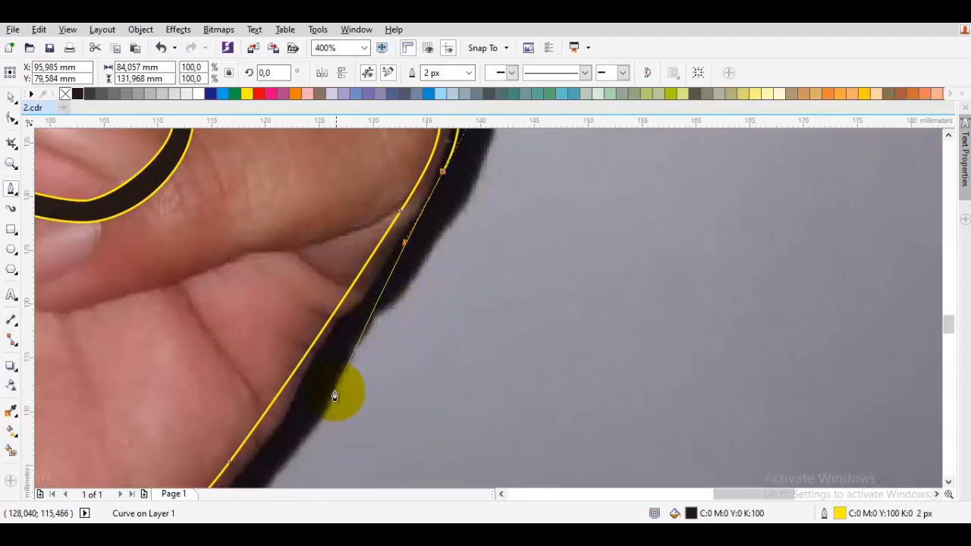
left_click_drag(333, 393, 347, 339)
scroll(322, 339, "down", 1)
left_click_drag(293, 388, 464, 235)
Continue the outer contour past the wrist and down the forearm to the photo's lower edge, and close the shape.
scroll(301, 377, "down", 1)
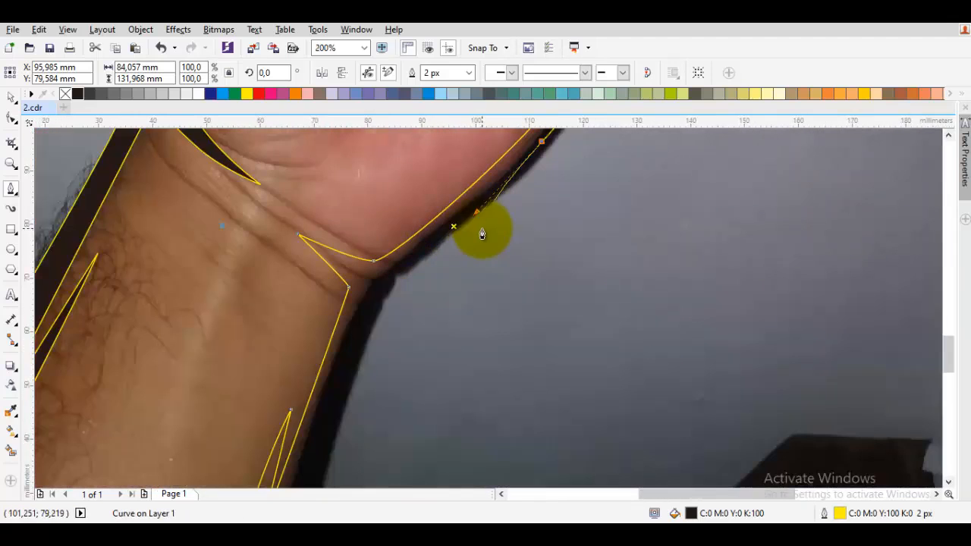
left_click(370, 287)
left_click_drag(328, 374, 424, 200)
left_click(364, 405)
mouse_move(364, 404)
left_mouse_down()
mouse_move(325, 416)
mouse_move(431, 424)
mouse_move(362, 412)
left_mouse_up()
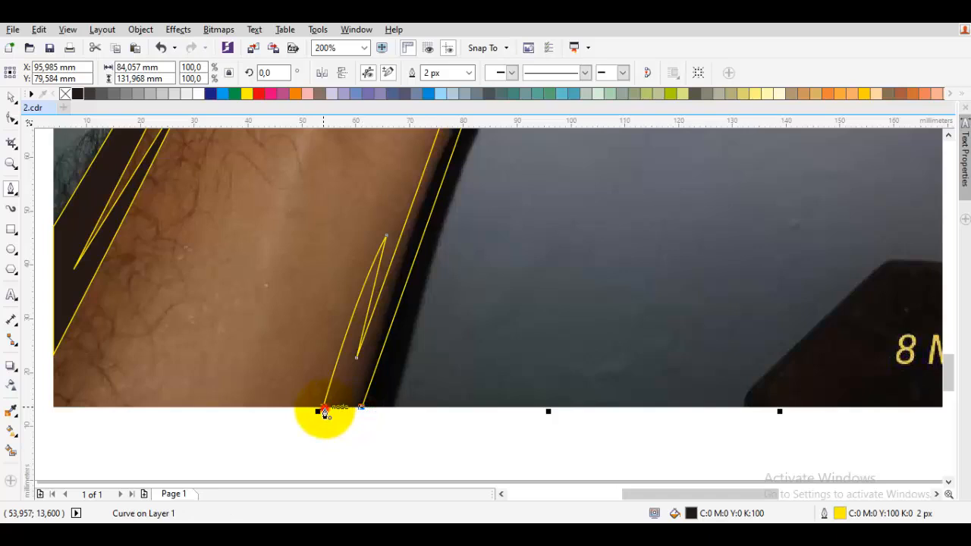
left_click(325, 411)
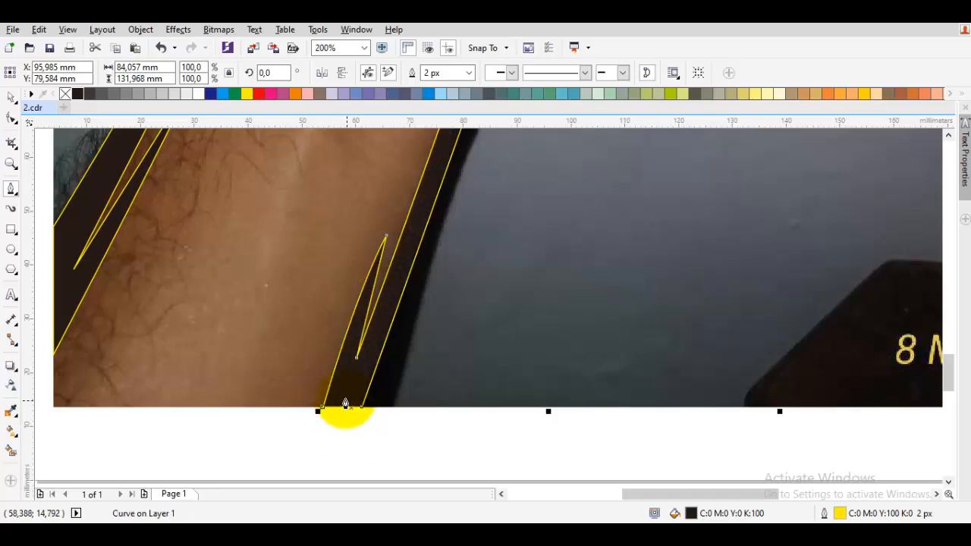
Draw a long, thin, closed sliver along the tendon in the middle of the wrist and forearm.
scroll(429, 347, "down", 1)
left_click_drag(477, 317, 519, 407)
key("space")
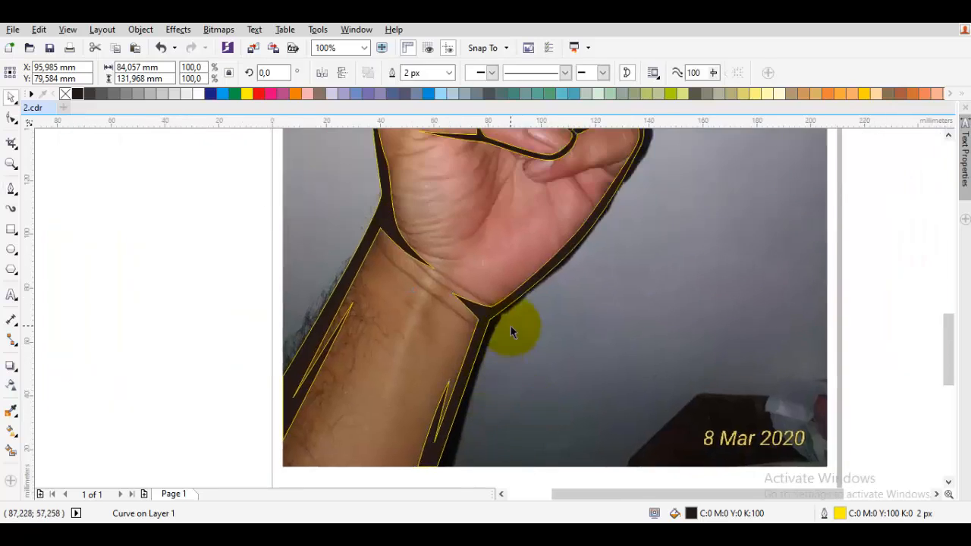
left_click(510, 326)
left_click_drag(504, 331, 459, 464)
key("space")
left_click_drag(461, 354, 463, 411)
scroll(527, 162, "up", 1)
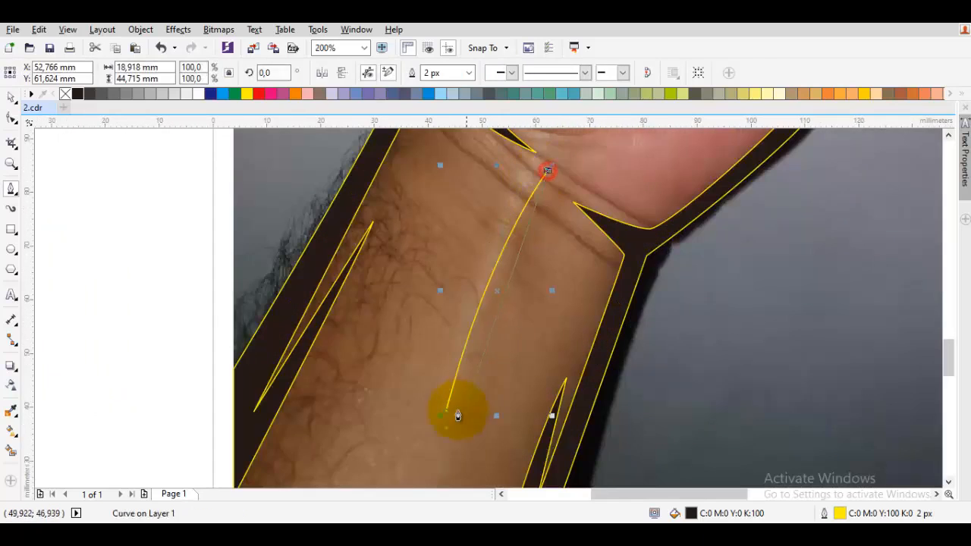
left_click(450, 415)
Draw a second, shorter closed sliver beside the first along the wrist tendon and deselect it.
left_click_drag(528, 225, 503, 306)
left_click_drag(444, 384, 458, 313)
left_click_drag(474, 251, 497, 247)
left_click(457, 390)
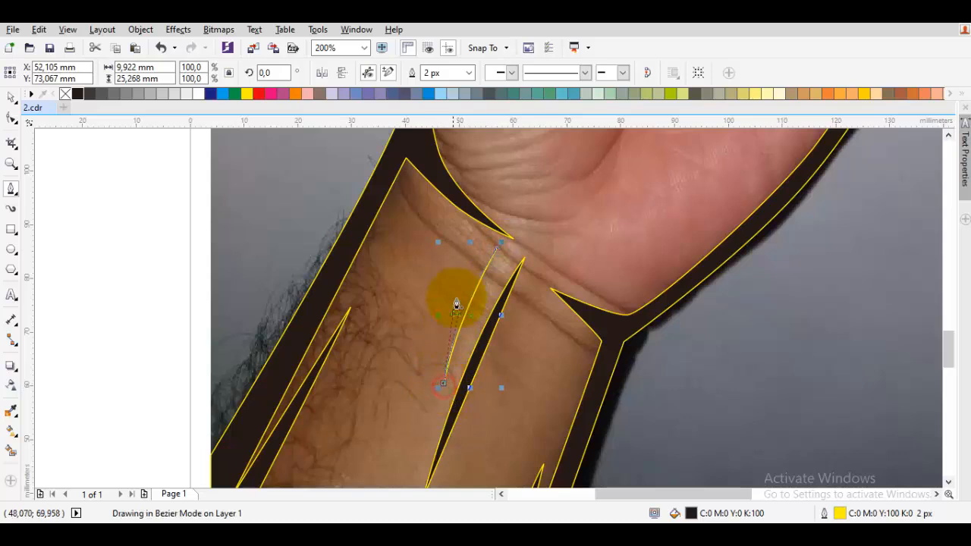
left_click(444, 383)
key("space")
key("Escape")
Start a Pen tool outline at the thumb's contour, tracing the lower folded finger's nail and back along the nail's inner edge.
left_click_drag(553, 294, 483, 335)
left_click_drag(560, 326, 498, 366)
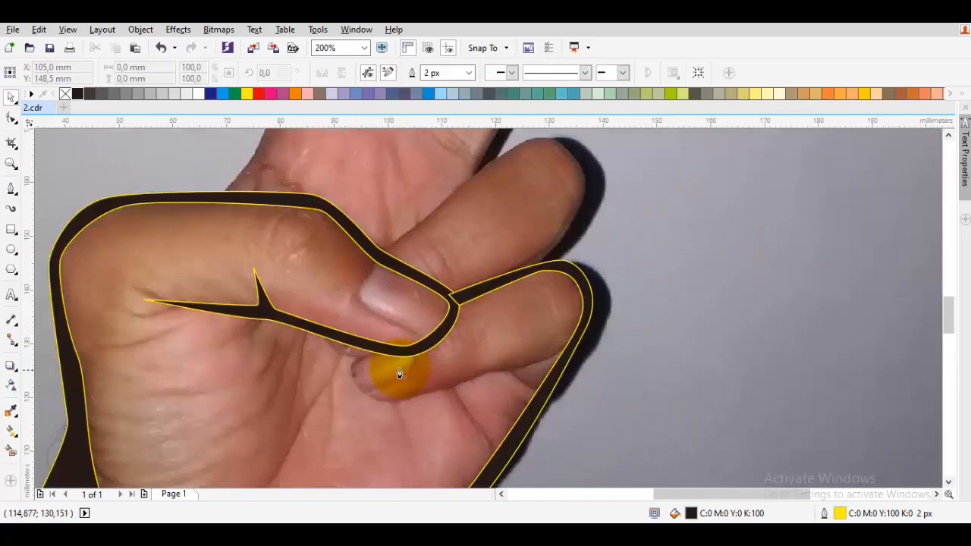
scroll(396, 362, "up", 2)
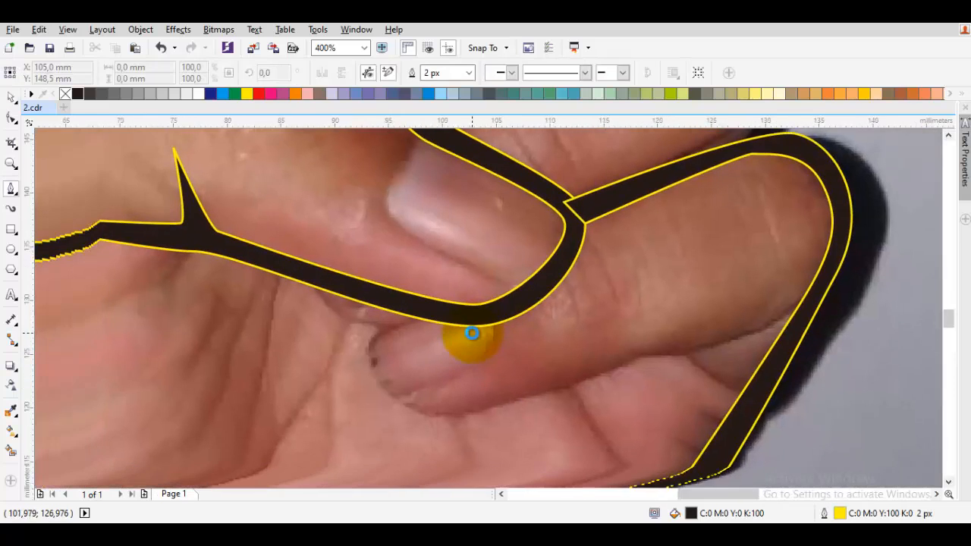
scroll(429, 329, "up", 1)
left_click_drag(443, 292, 460, 306)
left_click_drag(323, 370, 311, 408)
left_click_drag(412, 437, 398, 427)
left_click(364, 431)
mouse_move(517, 366)
left_mouse_down()
mouse_move(510, 380)
mouse_move(522, 355)
left_mouse_up()
left_click(513, 298)
left_click(549, 322)
left_click_drag(569, 299, 549, 314)
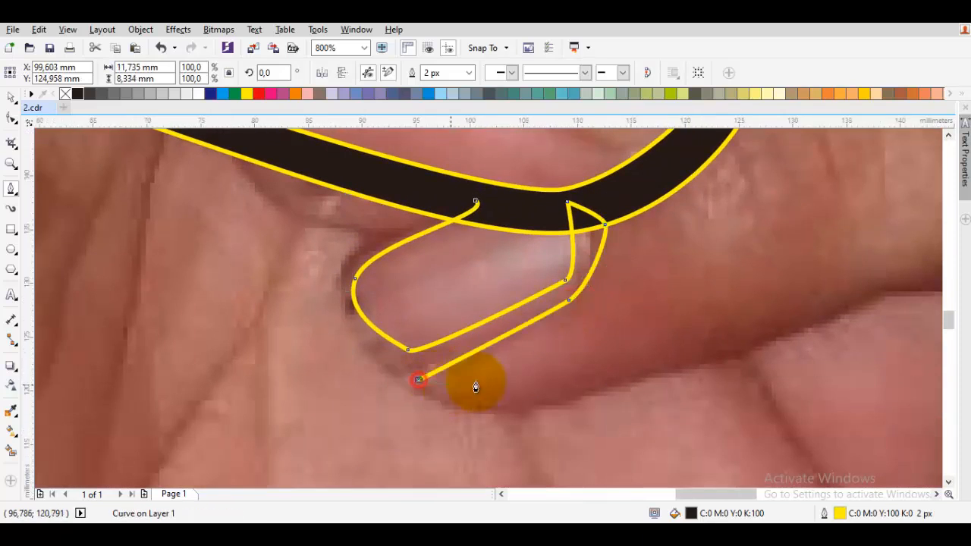
Extend the nail outline along the lower edge of the folded finger to the contour at the hand's outer side.
scroll(402, 420, "down", 2)
left_click_drag(422, 417, 506, 391)
left_click(526, 365)
left_click_drag(593, 371, 475, 411)
left_click_drag(484, 403, 566, 379)
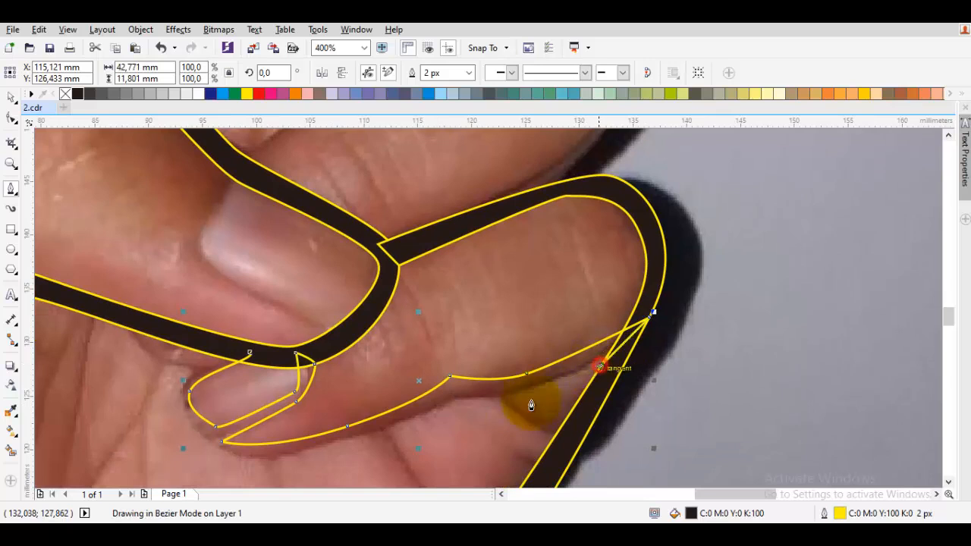
Trace the outer edge back below the folded finger and around its nail, and close the shape.
left_click_drag(413, 432, 453, 410)
left_click_drag(493, 384, 463, 387)
left_click_drag(345, 454, 434, 421)
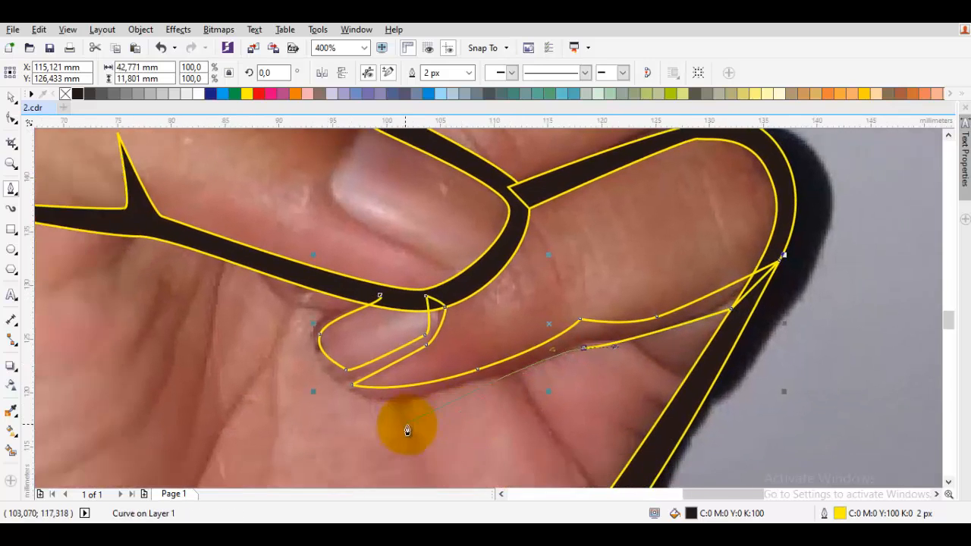
left_click_drag(377, 395, 313, 367)
left_click(332, 324)
scroll(356, 349, "up", 2)
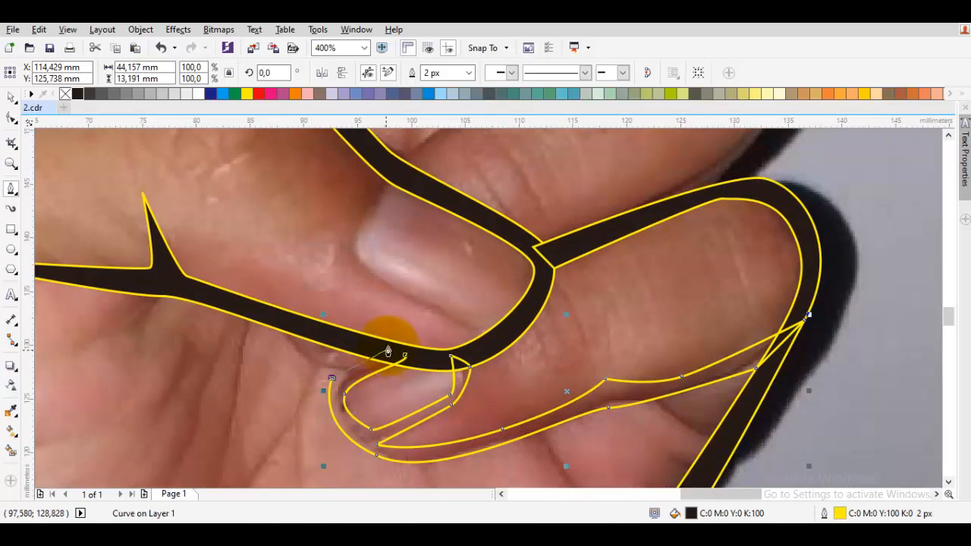
scroll(422, 332, "down", 1)
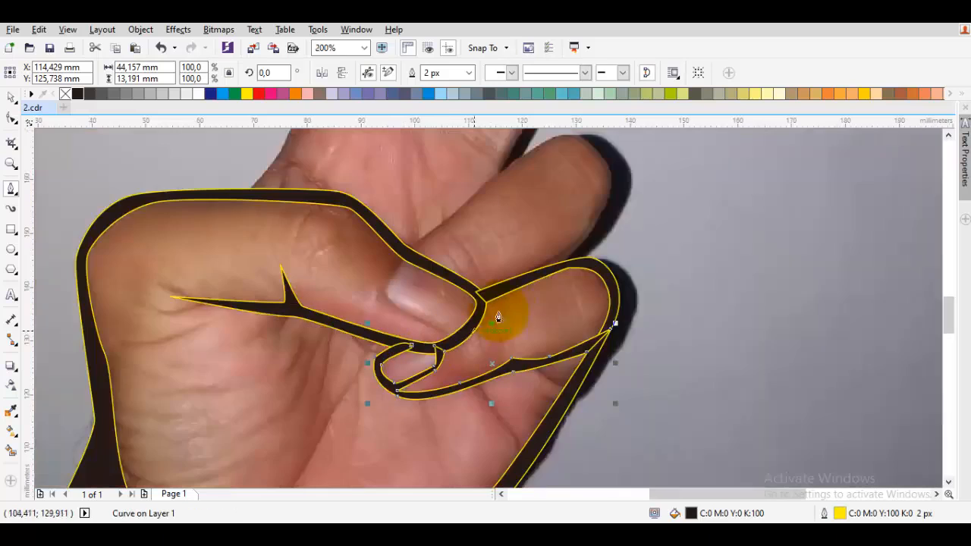
Draw a closed tapered wedge with the Pen tool along the underside of the upper folded finger, against the lower finger's contour.
key("space")
key("Escape")
left_click_drag(512, 308, 466, 392)
left_click_drag(507, 340, 489, 361)
scroll(489, 362, "up", 1)
key("space")
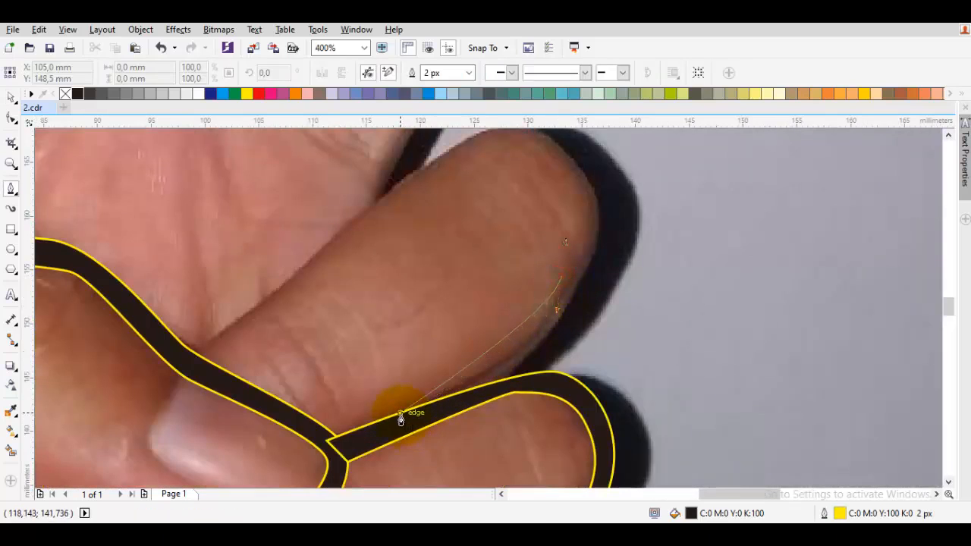
left_click_drag(562, 274, 578, 307)
left_click(488, 393)
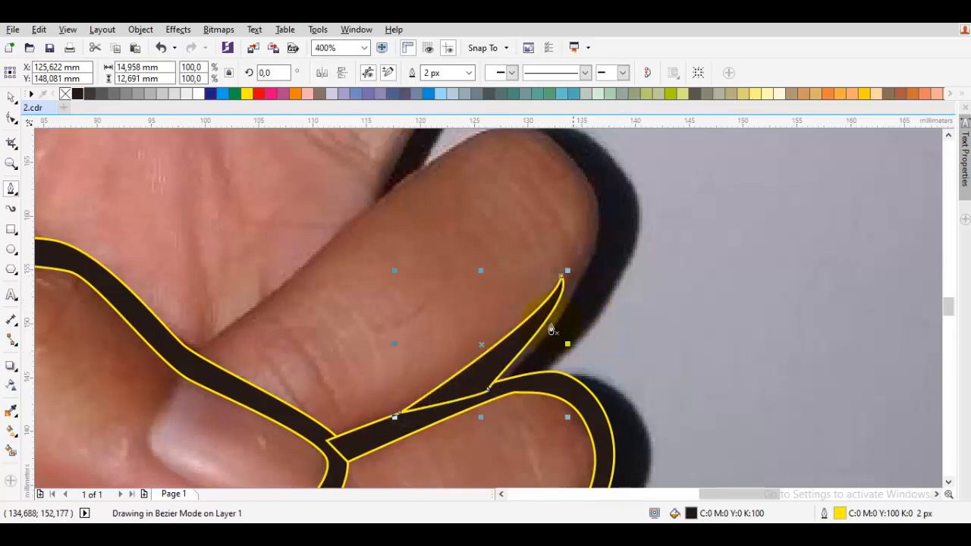
Start the upper folded finger's outline at the wedge and trace its inner edge around the fingertip down to the thumb contour.
left_click_drag(477, 373, 516, 351)
left_click_drag(511, 291, 511, 289)
mouse_move(460, 253)
left_mouse_down()
mouse_move(478, 274)
mouse_move(437, 264)
left_mouse_up()
mouse_move(282, 359)
left_mouse_down()
mouse_move(405, 281)
mouse_move(408, 306)
mouse_move(347, 351)
left_mouse_up()
left_click(270, 417)
left_click(248, 404)
Trace the upper folded finger's outer edge back around the fingertip, close the shape at the wedge and deselect it.
left_click_drag(528, 211, 459, 275)
left_click_drag(500, 234, 549, 231)
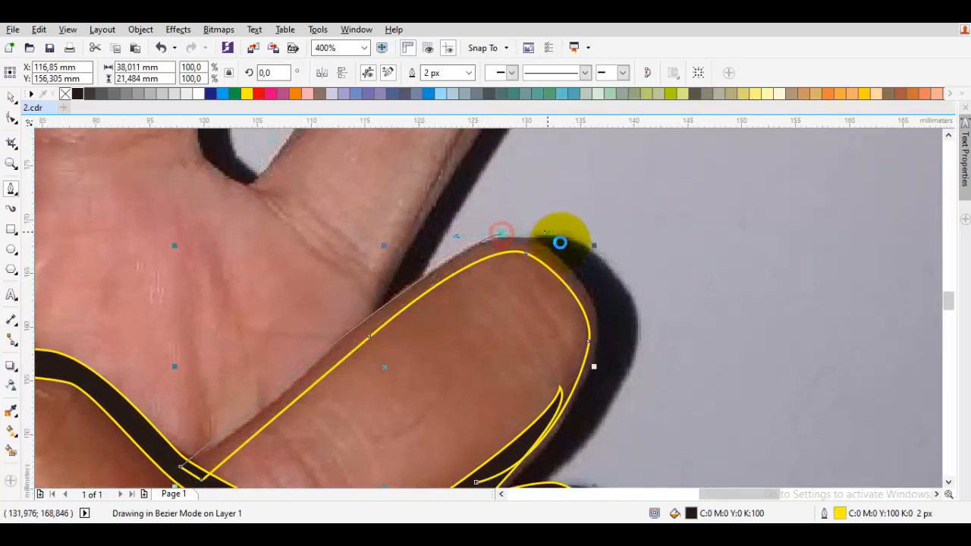
mouse_move(601, 358)
left_mouse_down()
mouse_move(551, 389)
mouse_move(531, 385)
left_mouse_up()
left_click(514, 377)
left_click(523, 364)
key("Escape")
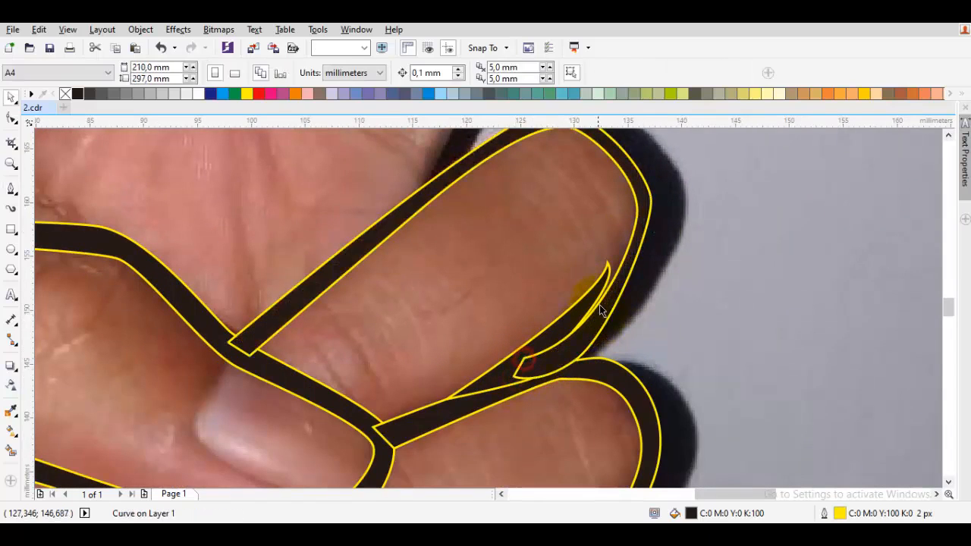
Reshape the wedge's pointed tip and the inner edge of the upper folded finger's outline by moving their nodes, and deselect.
scroll(603, 304, "up", 2)
key("F10")
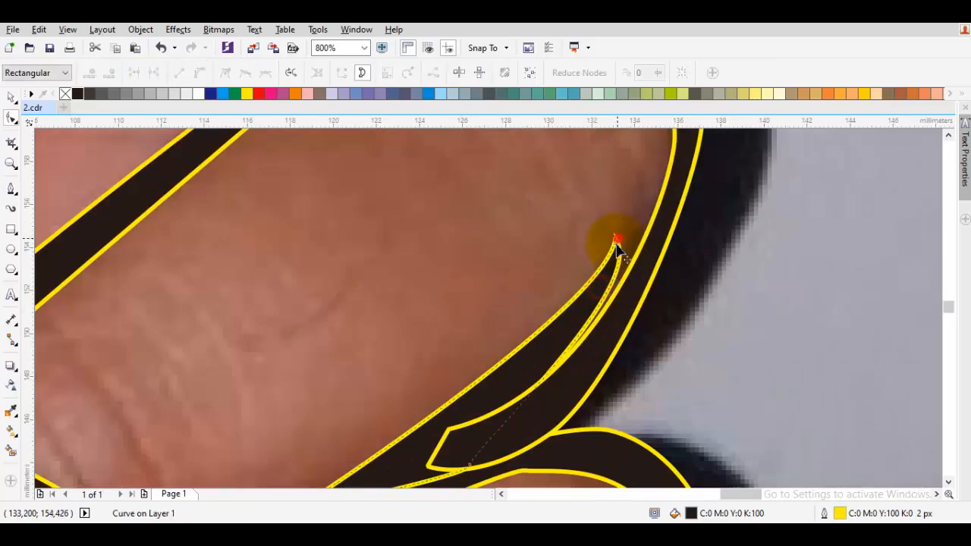
left_click_drag(616, 241, 600, 260)
left_click_drag(635, 306, 585, 372)
scroll(581, 373, "up", 2)
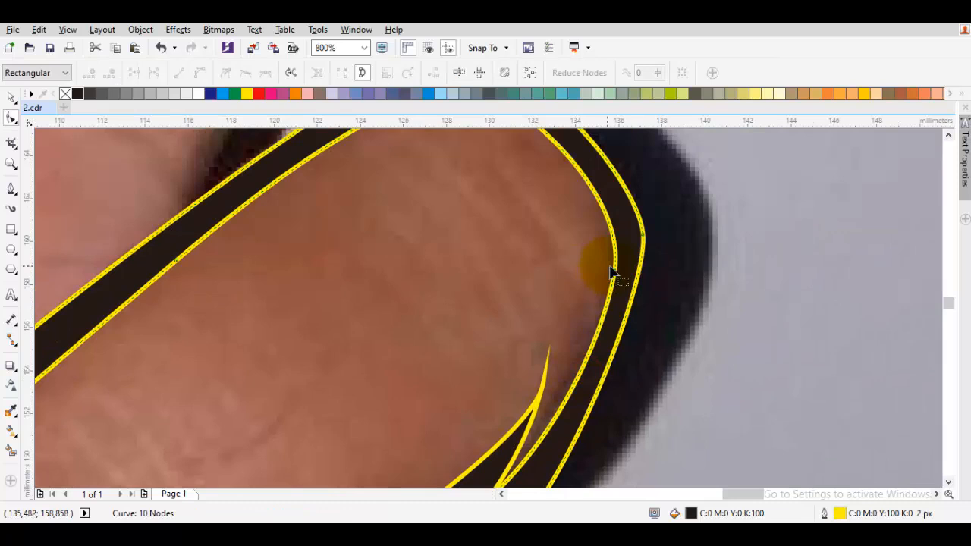
mouse_move(616, 283)
left_mouse_down()
mouse_move(609, 297)
mouse_move(600, 293)
left_mouse_up()
key("space")
scroll(599, 293, "down", 1)
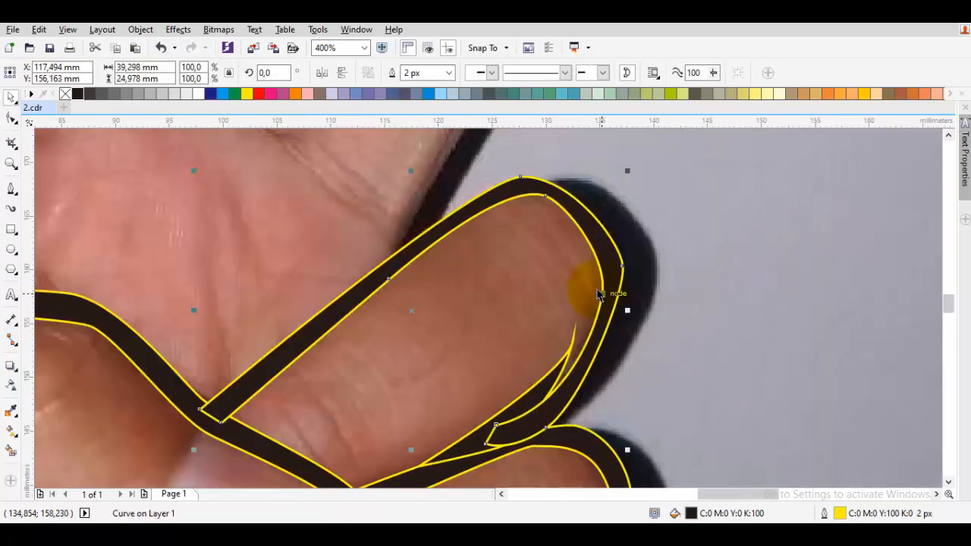
left_click(569, 308)
scroll(569, 309, "down", 1)
left_click_drag(443, 290, 397, 434)
key("space")
scroll(436, 384, "up", 1)
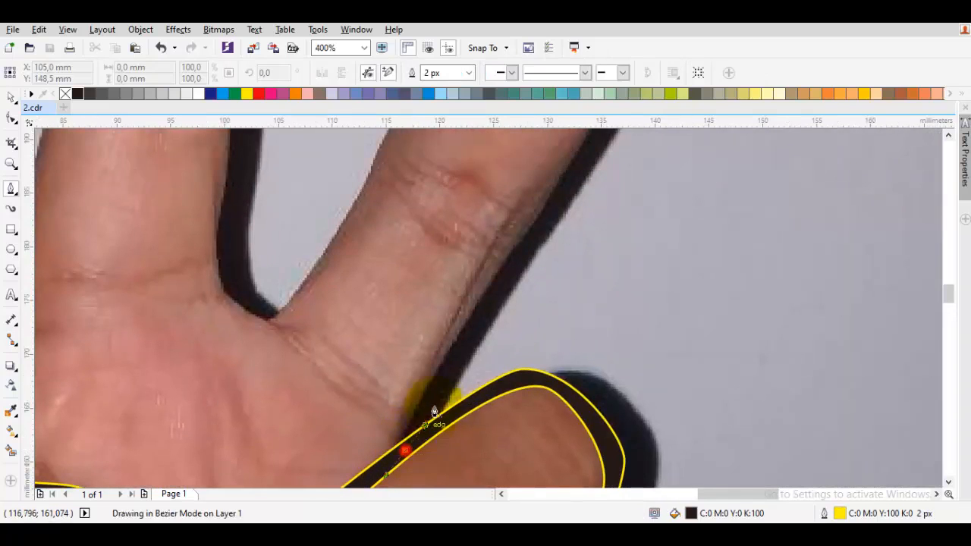
left_click_drag(431, 380, 442, 354)
left_click_drag(464, 335, 430, 435)
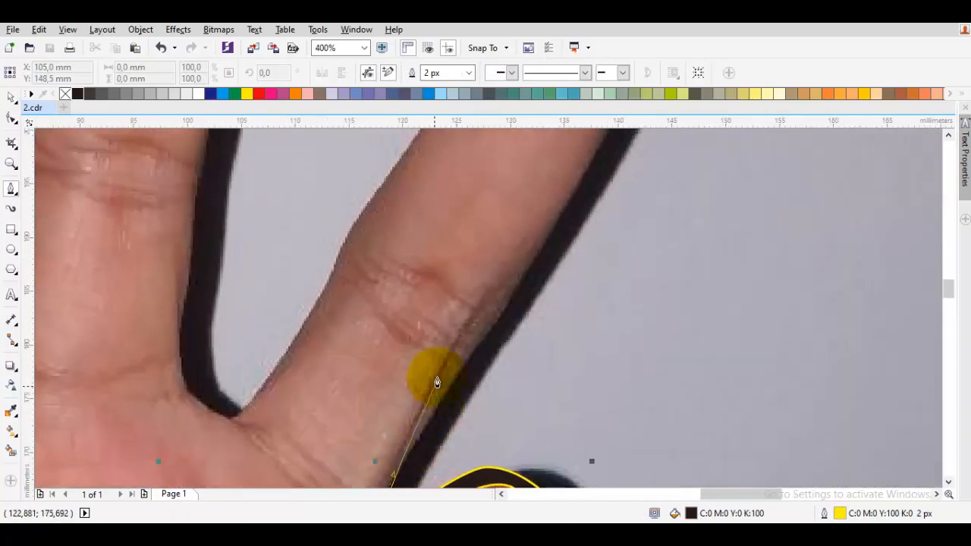
left_click_drag(433, 382, 402, 451)
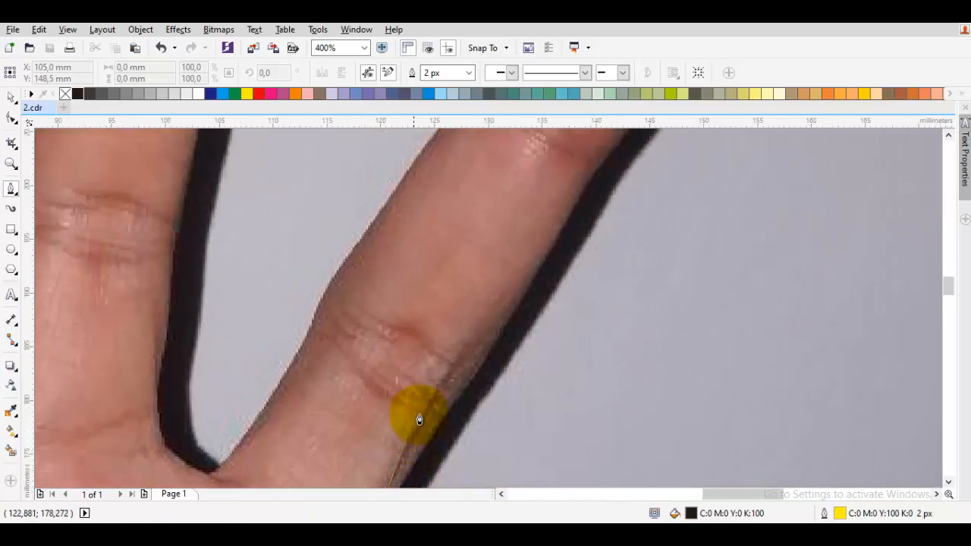
scroll(470, 364, "down", 1)
left_click_drag(506, 313, 574, 224)
key("ctrl+z")
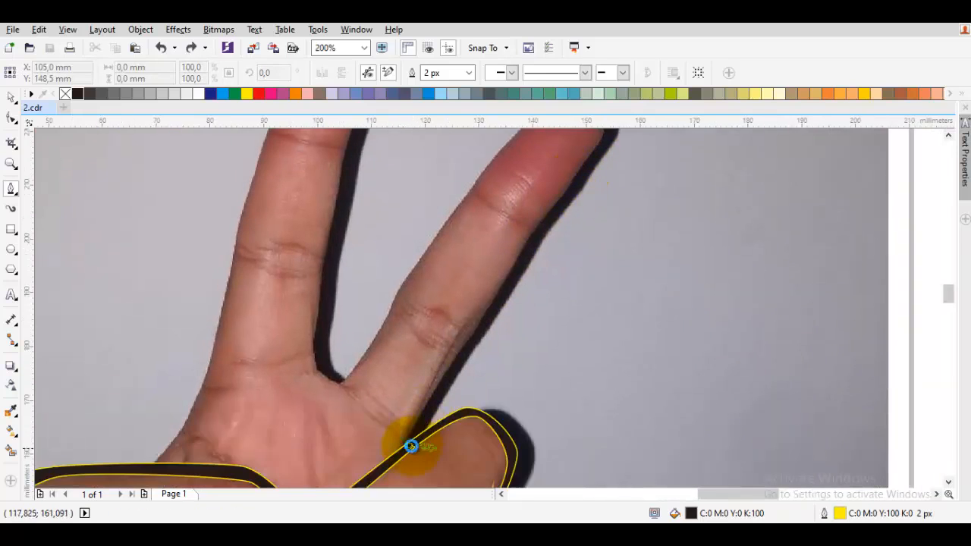
Start the raised middle finger's outline at the upper folded finger and trace its outer edge around the tip to the finger web.
scroll(406, 448, "up", 2)
scroll(397, 433, "down", 2)
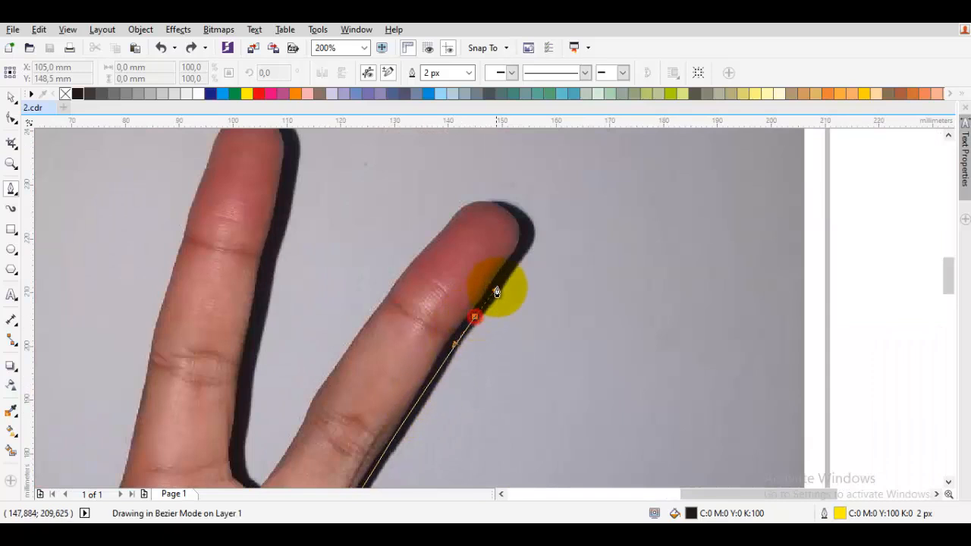
left_click_drag(495, 289, 500, 284)
left_click_drag(523, 222, 478, 247)
scroll(488, 286, "up", 1)
left_click_drag(400, 250, 501, 197)
left_click_drag(433, 227, 351, 311)
left_click_drag(285, 423, 438, 220)
scroll(371, 290, "down", 1)
left_click_drag(342, 342, 327, 366)
scroll(292, 427, "up", 1)
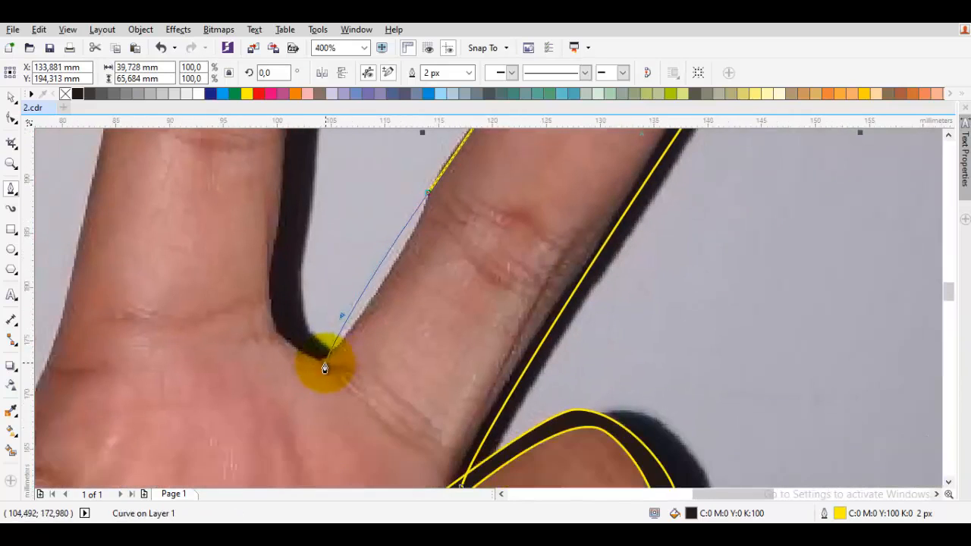
left_click(318, 368)
Turn the middle finger's outline at the web and trace the inner edge back up to the lower joint and beyond.
scroll(381, 327, "down", 1)
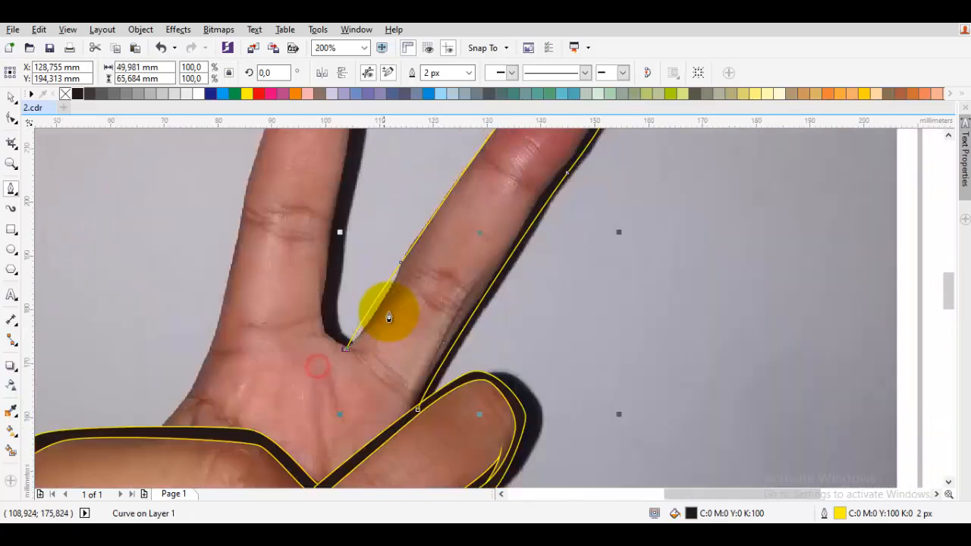
left_click_drag(381, 326, 363, 356)
scroll(329, 383, "up", 1)
left_click(341, 378)
scroll(367, 369, "down", 1)
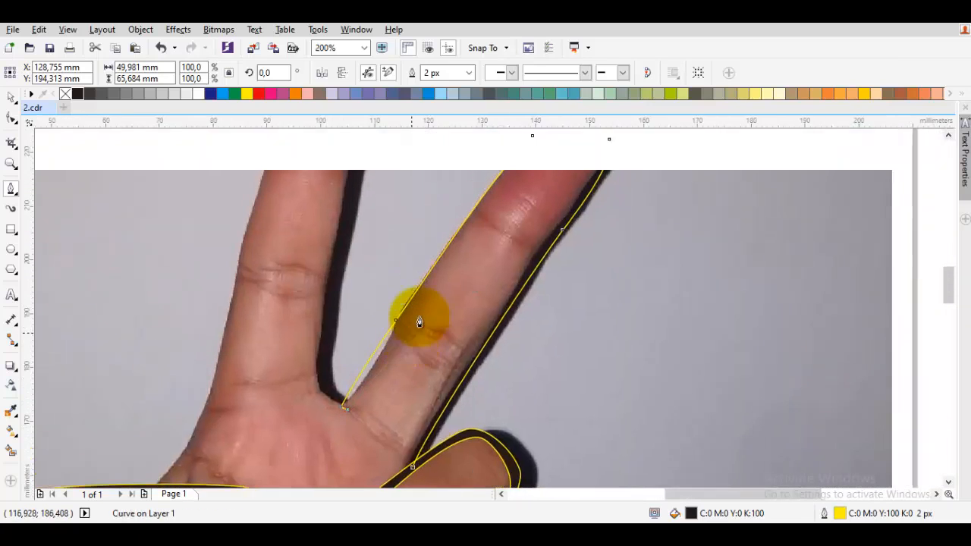
left_click_drag(444, 300, 483, 268)
left_click_drag(402, 428, 468, 324)
key("shift+s")
key("p")
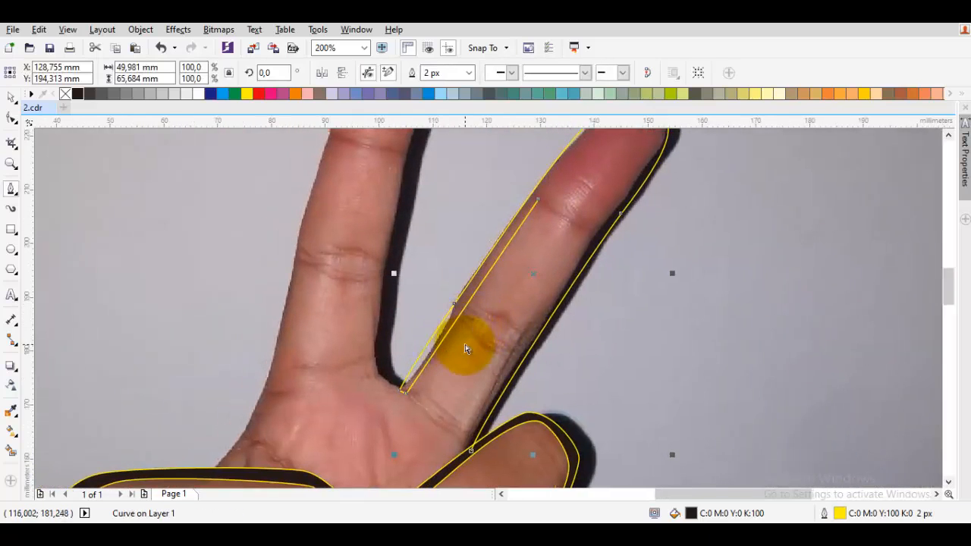
left_click_drag(463, 316, 479, 280)
Continue the middle finger's inner edge around the fingertip and down the opposite side to the lower joint.
left_click_drag(576, 174, 508, 275)
left_click(570, 213)
left_click_drag(565, 215, 607, 216)
left_click_drag(529, 320, 505, 325)
left_click_drag(458, 414, 464, 395)
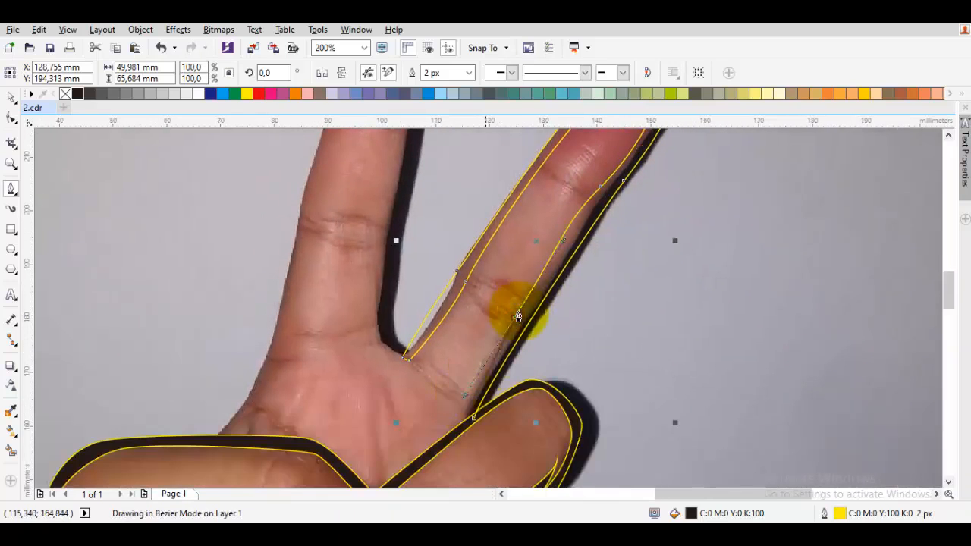
Add a pointed spike at the lower joint and a tapered crease along the middle finger's base, close the outline and deselect it.
key("space")
left_click_drag(523, 321, 489, 367)
left_click_drag(531, 275, 460, 414)
scroll(461, 414, "up", 1)
left_click(380, 338)
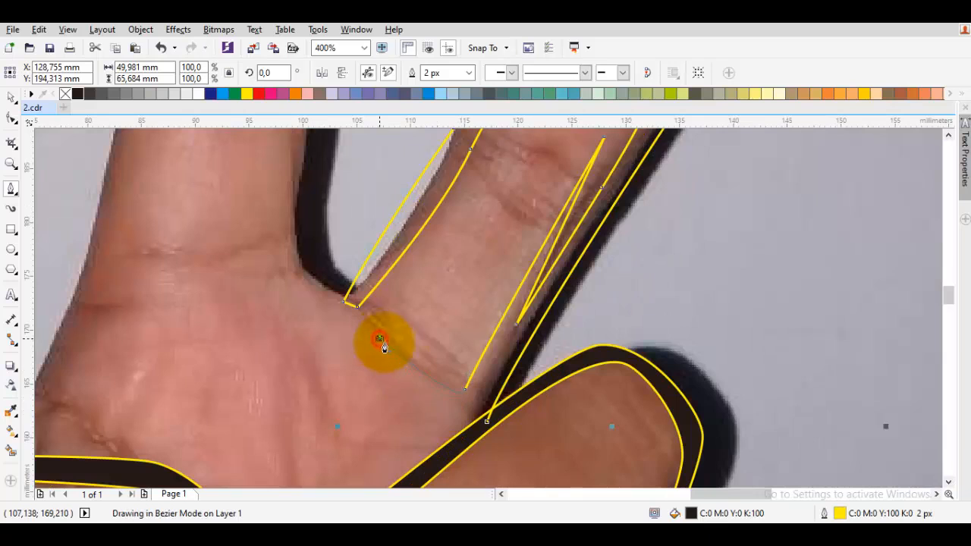
left_click(468, 447)
key("space")
key("Escape")
scroll(503, 329, "down", 1)
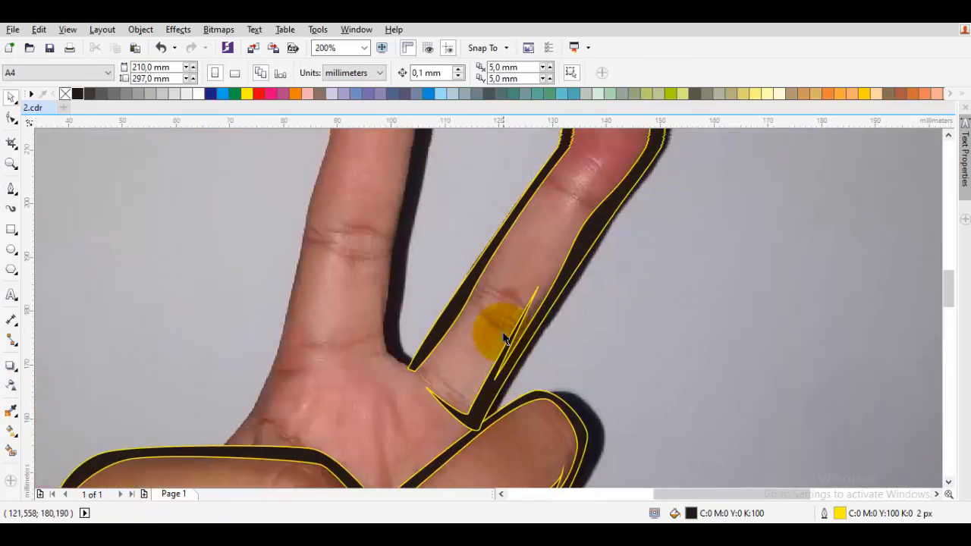
Draw a closed, hooked crease shape about 9.5 mm wide and 7.3 mm high across the middle finger's lower joint.
scroll(490, 301, "up", 1)
key("space")
scroll(481, 298, "up", 1)
left_click_drag(590, 360, 578, 309)
left_click(428, 320)
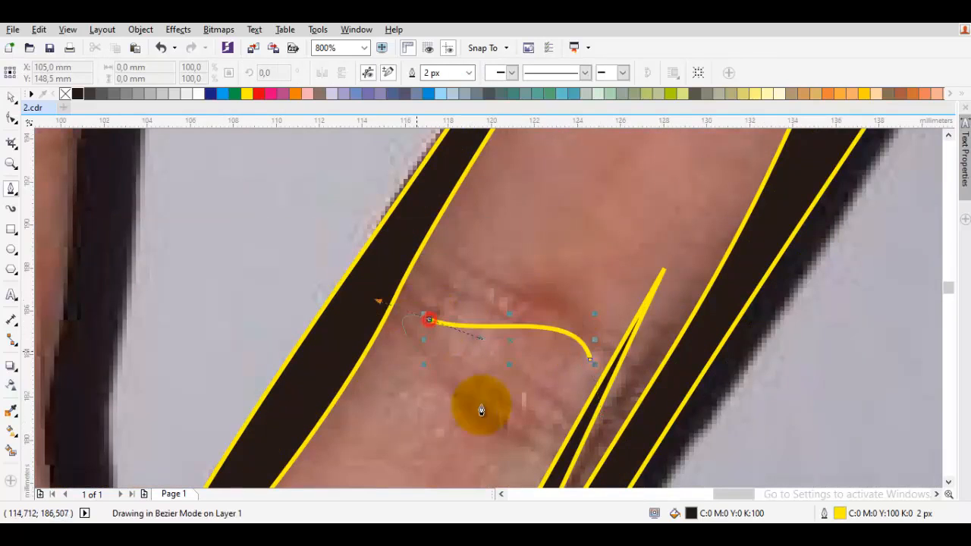
left_click(535, 439)
left_click_drag(384, 312, 384, 251)
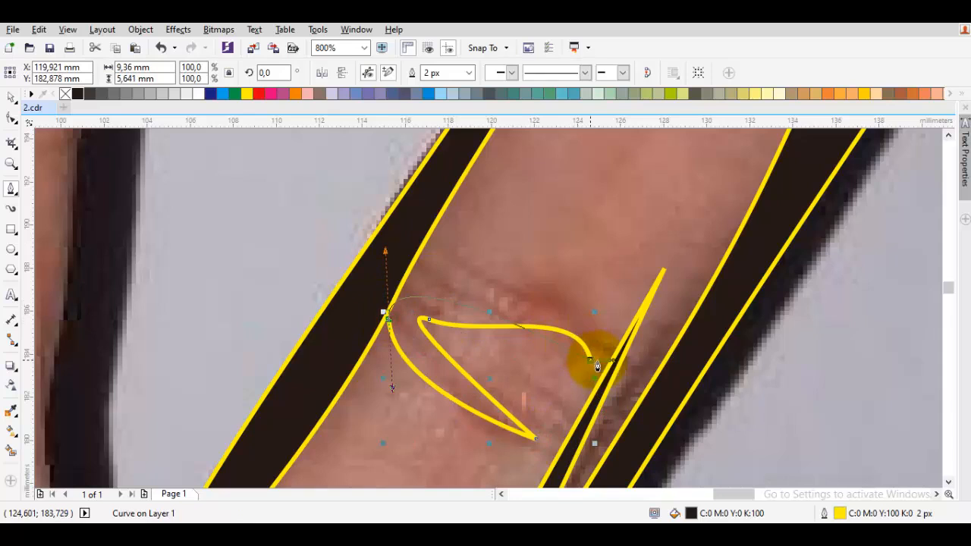
left_click_drag(591, 365, 619, 300)
Draw a closed crease shape about 11 mm wide across the middle finger's upper joint, with a pointed upturn at its outer end.
scroll(540, 422, "down", 1)
scroll(574, 283, "up", 1)
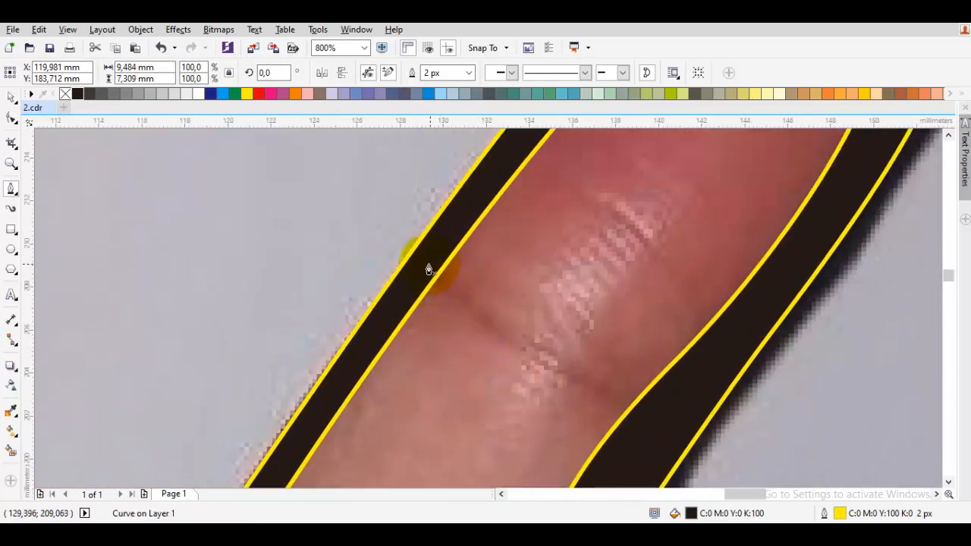
left_click_drag(427, 265, 466, 325)
left_click_drag(654, 414, 631, 377)
left_click(637, 248)
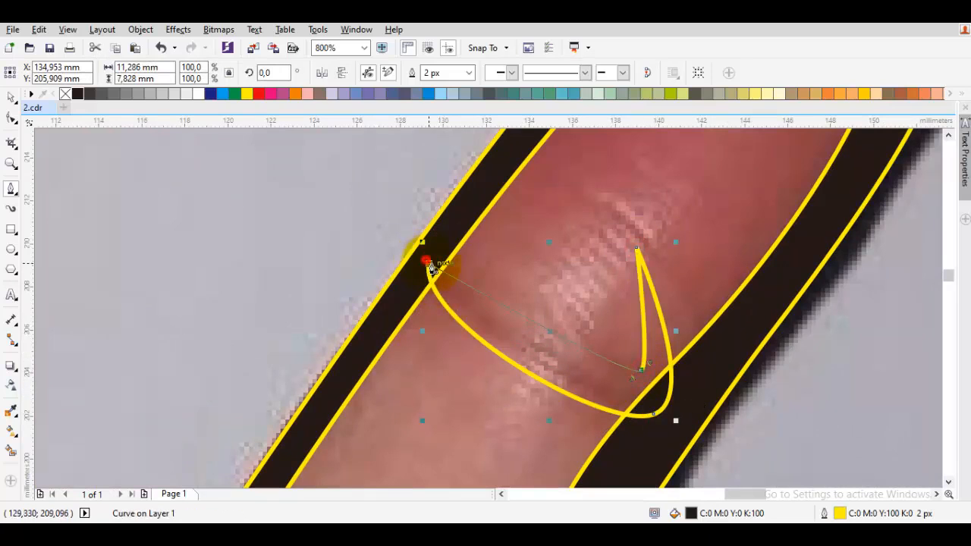
left_click(429, 267)
Start the index finger's outline at the web crease and trace its outer edge up the middle-finger side and over the fingertip.
scroll(526, 382, "down", 3)
scroll(585, 326, "up", 1)
scroll(543, 352, "up", 1)
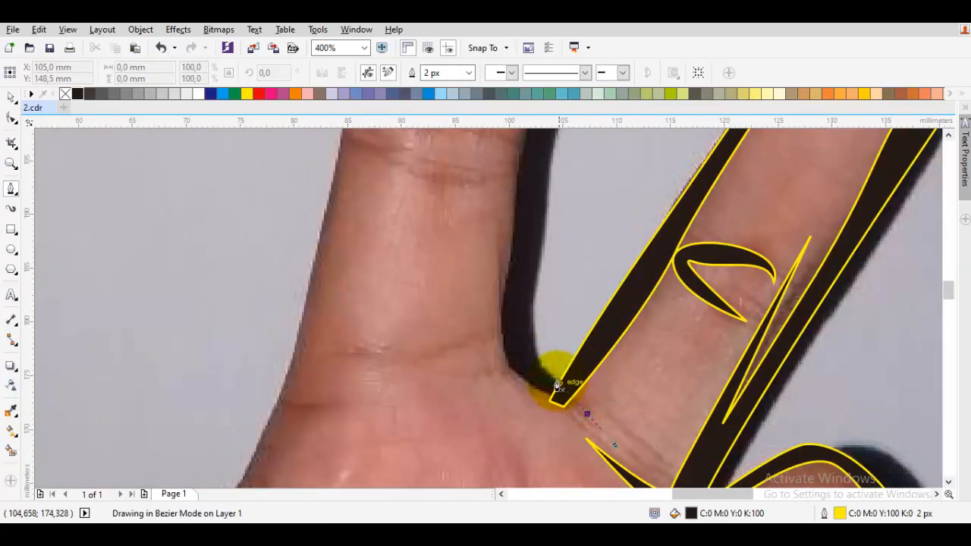
left_click(504, 365)
scroll(504, 361, "down", 1)
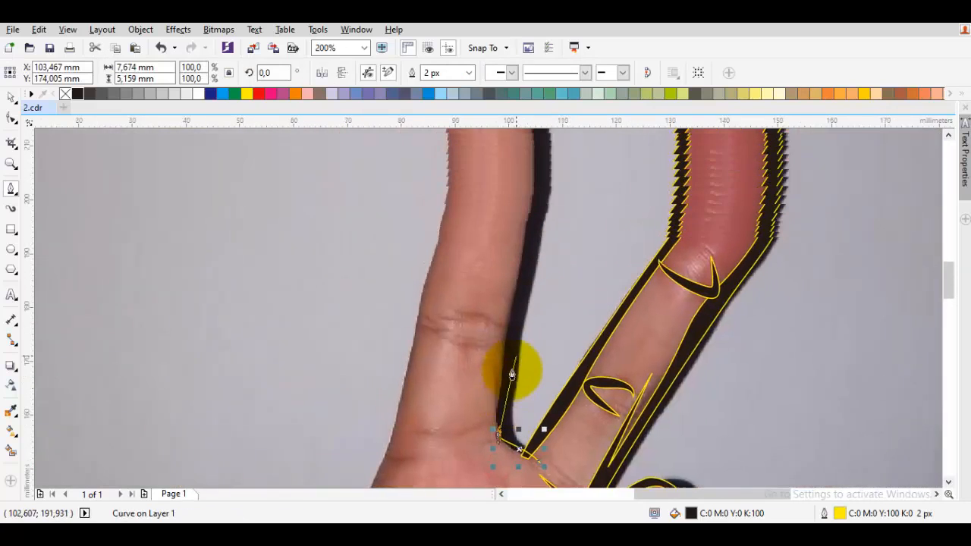
left_click_drag(511, 290, 530, 267)
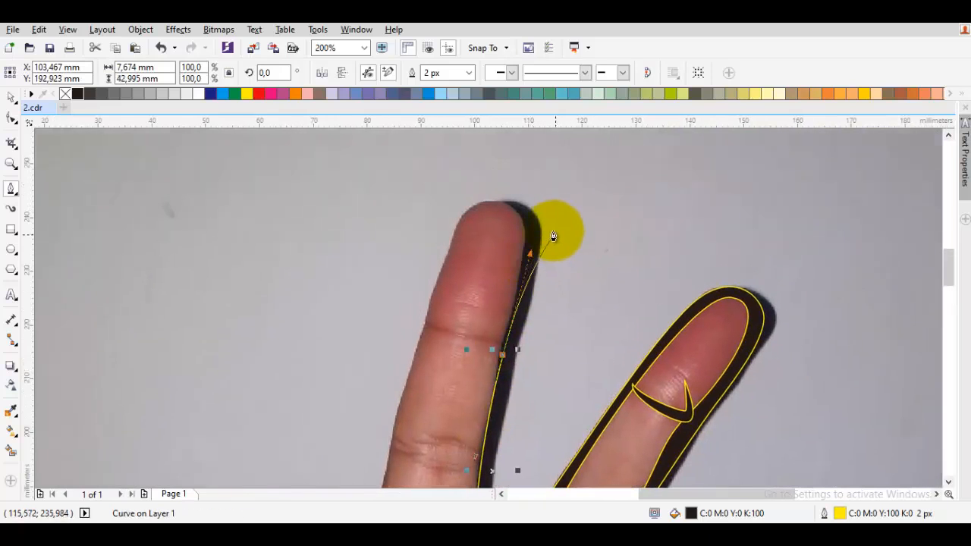
left_click_drag(506, 205, 466, 187)
Extend the index finger's outer edge down its far side and along the palm's edge to the thumb contour.
mouse_move(415, 315)
left_mouse_down()
mouse_move(469, 235)
mouse_move(453, 337)
left_mouse_up()
left_click_drag(413, 481, 475, 300)
mouse_move(465, 332)
left_mouse_down()
mouse_move(472, 319)
mouse_move(468, 349)
left_mouse_up()
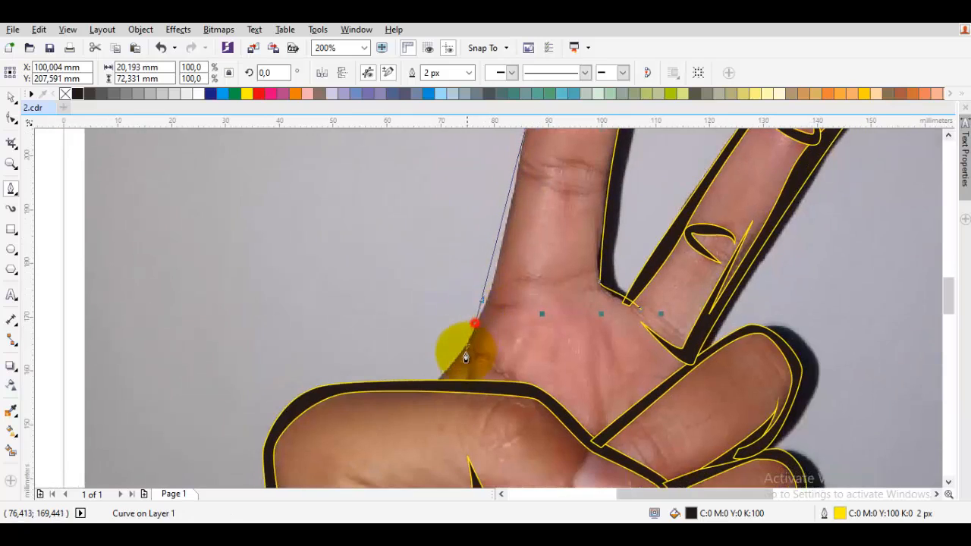
scroll(435, 386, "up", 1)
left_click(413, 386)
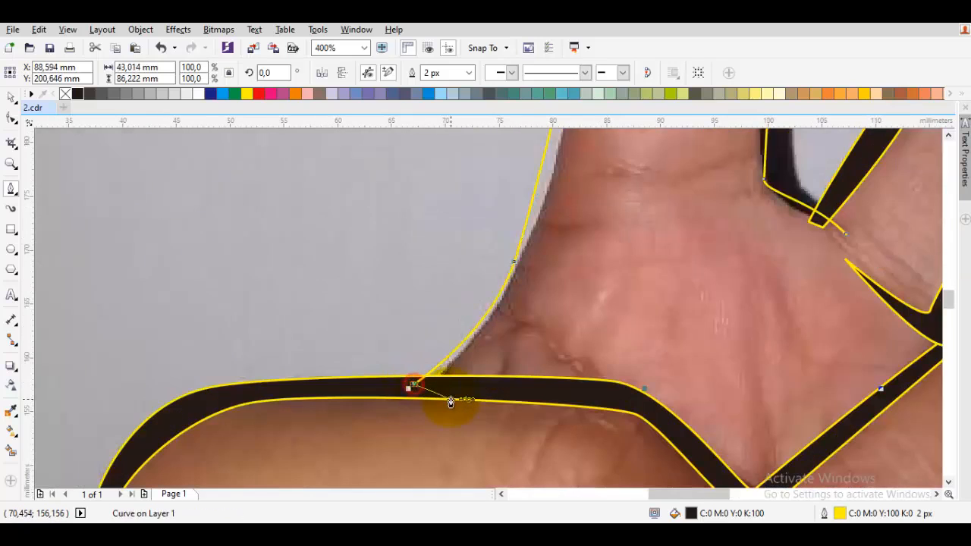
Turn the outline at the thumb, add a pointed palm crease and trace the inner edge up the index finger's far side.
left_click_drag(450, 398, 529, 326)
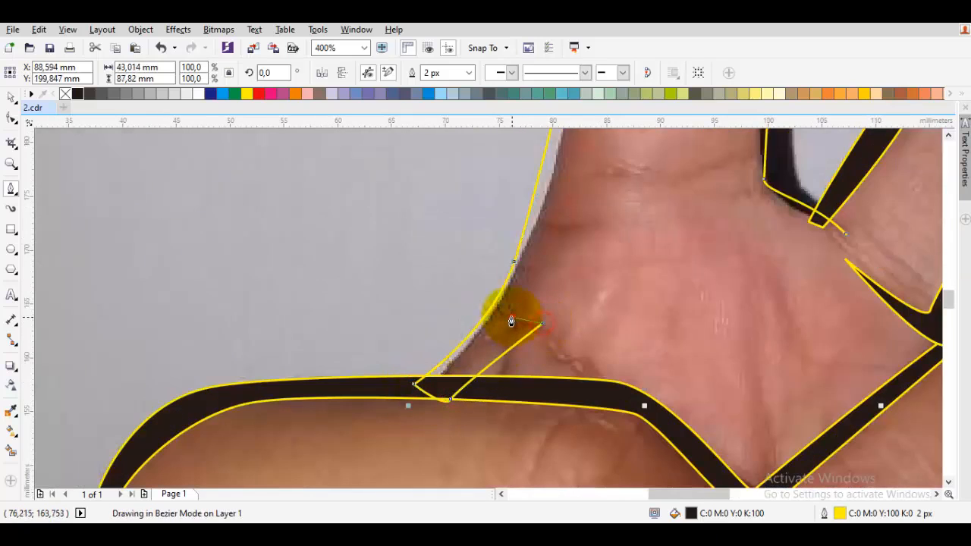
left_click_drag(567, 206, 470, 357)
scroll(470, 357, "down", 1)
left_click_drag(495, 246, 486, 222)
left_click_drag(515, 172, 367, 451)
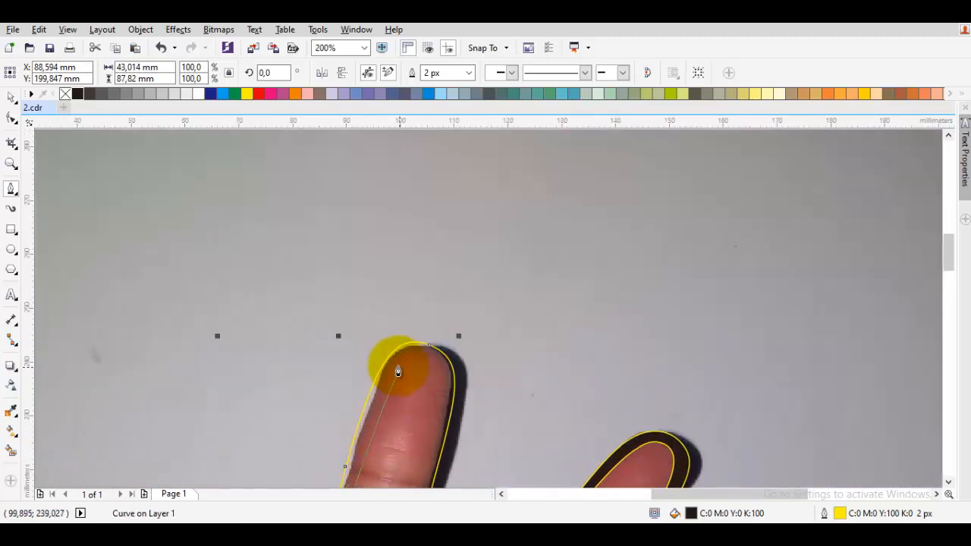
Trace the inner edge of the index finger's outline around the fingertip.
scroll(398, 362, "up", 1)
left_click_drag(403, 345, 437, 291)
left_click_drag(515, 370, 520, 319)
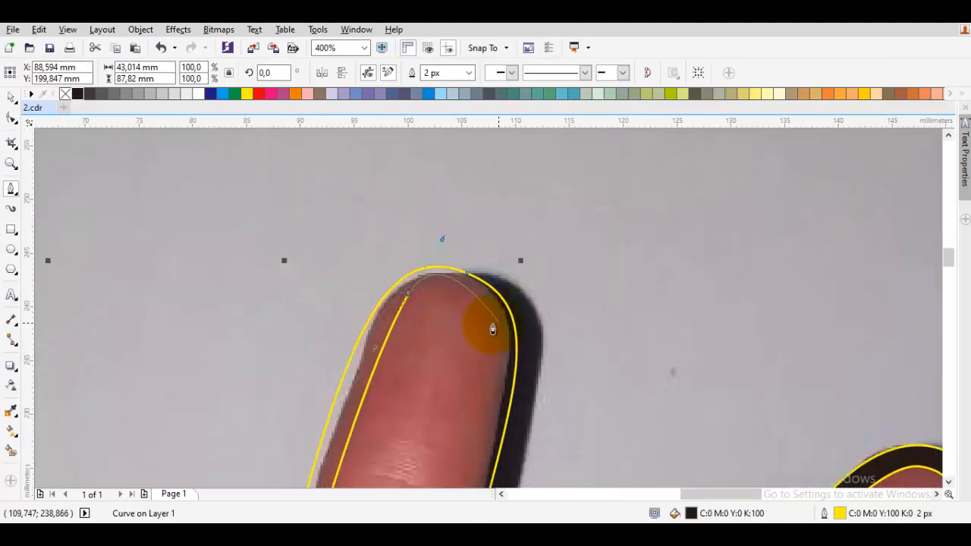
left_click_drag(411, 298, 447, 269)
left_click_drag(515, 389, 490, 372)
Trace the inner edge down the index finger with a notch at the upper joint and a base crease, and close the outline.
scroll(490, 372, "down", 3)
left_click_drag(493, 289, 534, 334)
scroll(485, 423, "down", 3)
scroll(529, 319, "up", 2)
scroll(531, 373, "up", 2)
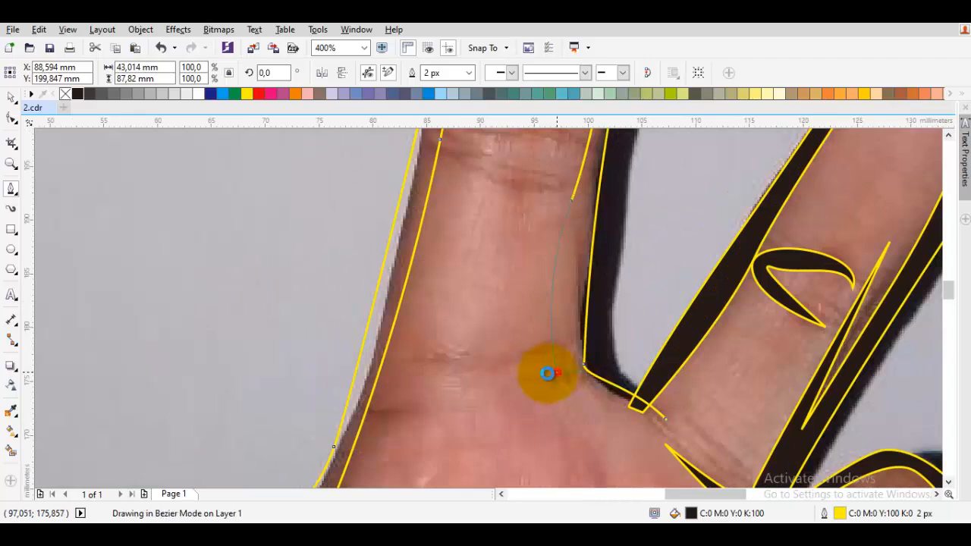
left_click(556, 372)
left_click(523, 377)
left_click_drag(665, 420, 585, 385)
Draw a closed, forked crease shape about 16 mm wide and 7 mm high across the index finger's lower joint.
scroll(549, 314, "down", 3)
scroll(531, 310, "up", 3)
left_click_drag(593, 320, 513, 346)
left_click_drag(456, 277, 444, 262)
left_click_drag(512, 262, 544, 233)
left_click(624, 281)
left_click_drag(510, 280, 479, 292)
left_click(594, 319)
Draw a closed, forked crease shape about 15 mm wide across the index finger's upper joint.
scroll(553, 303, "down", 2)
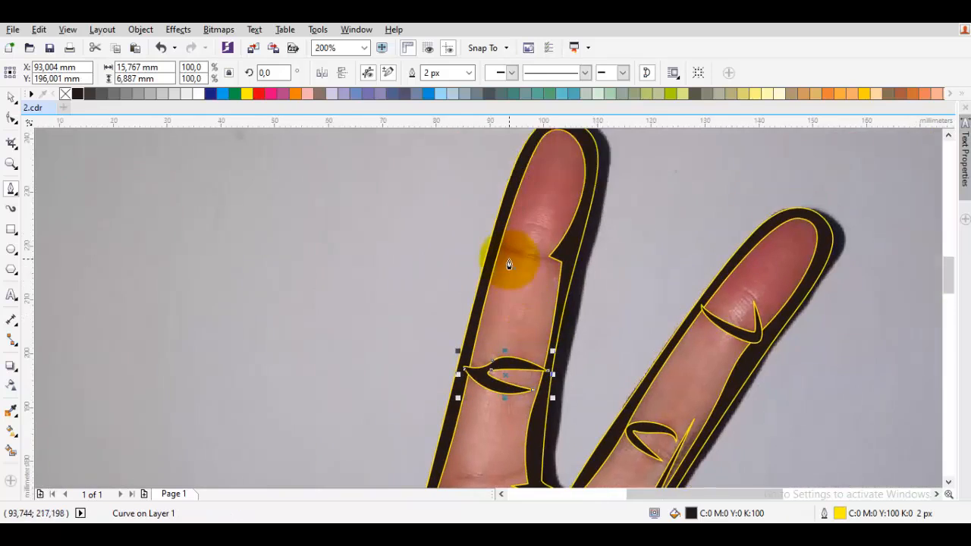
scroll(509, 264, "up", 2)
left_click_drag(477, 260, 482, 302)
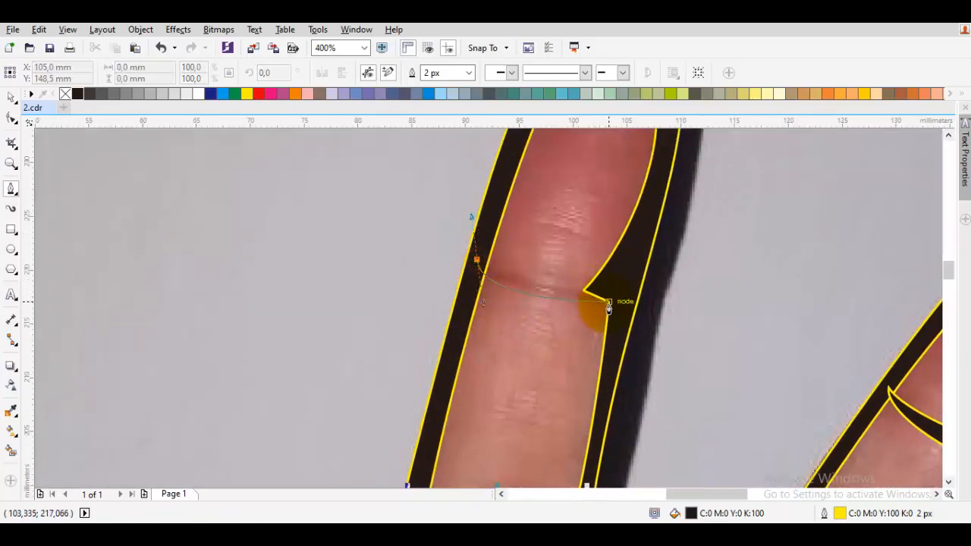
left_click_drag(617, 267, 576, 300)
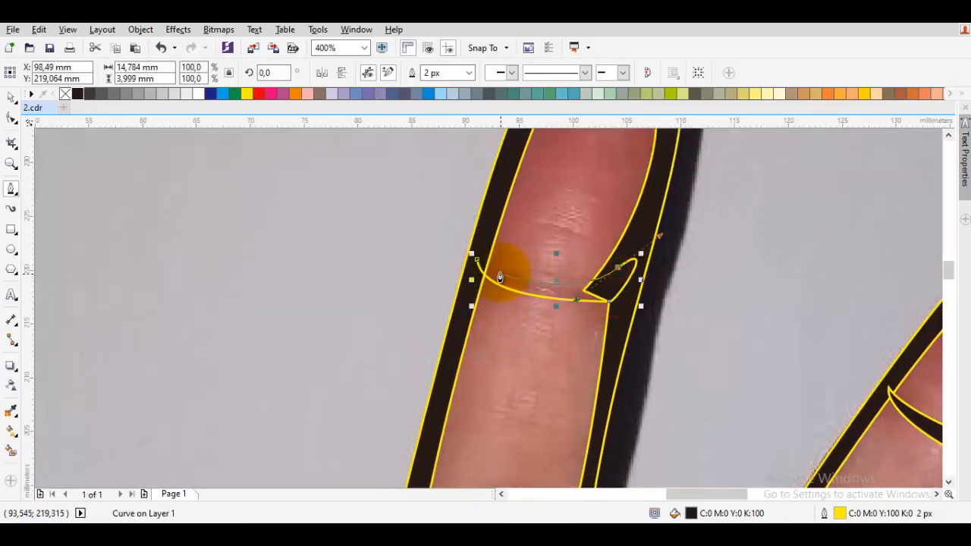
left_click(495, 265)
left_click(567, 244)
left_click_drag(476, 260, 474, 232)
key("space")
Draw a slender, closed crease shape tapering to a point across the base of the index finger.
scroll(489, 266, "down", 4)
key("space")
scroll(455, 389, "up", 4)
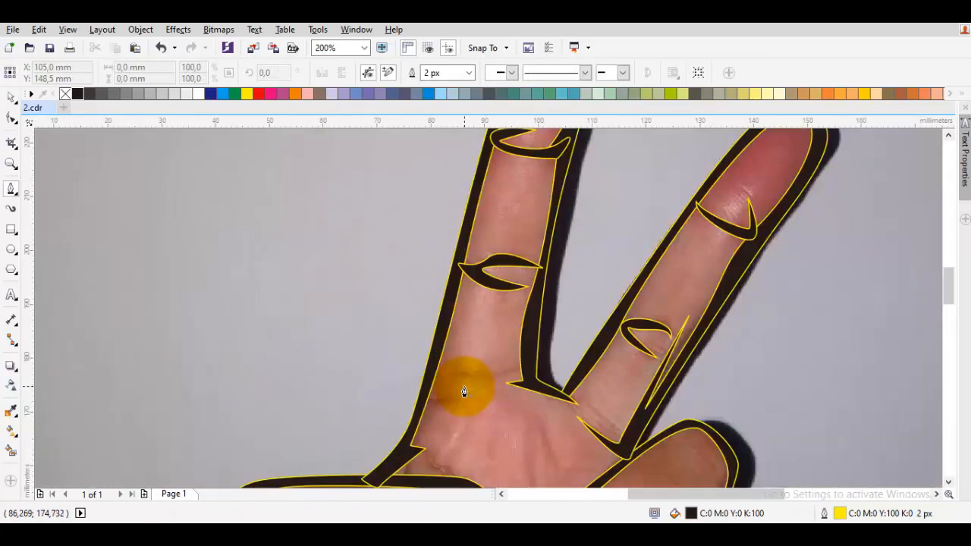
left_click_drag(431, 361, 449, 338)
left_click(561, 349)
Draw a small hooked crease just below the index finger's base, starting on the palm and joining the hand's outer outline.
left_click_drag(448, 409, 418, 427)
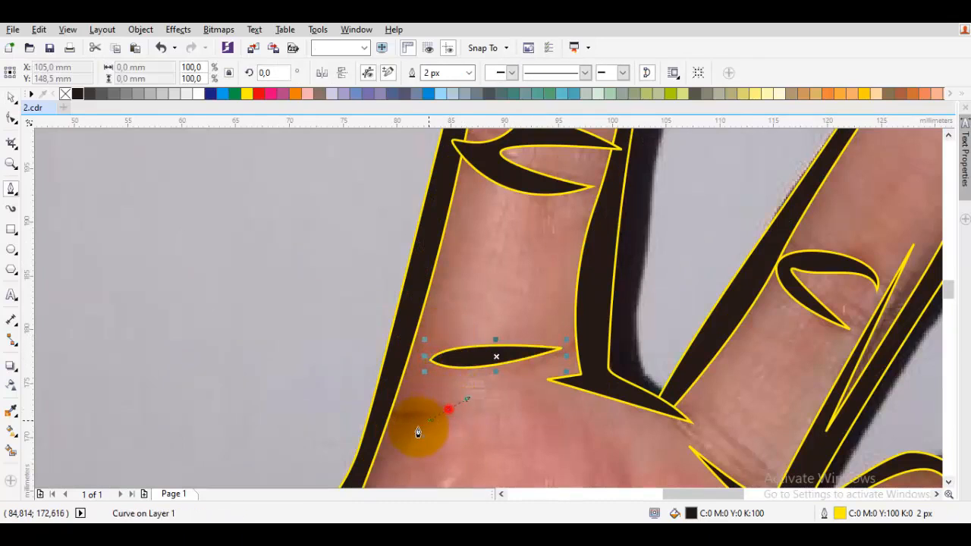
left_click(378, 402)
left_click_drag(395, 371, 387, 395)
left_click_drag(448, 409, 419, 415)
key("space")
left_click(467, 411)
Draw a thin, closed crease about 8 mm wide and 7 mm high across the base of the middle finger.
scroll(465, 410, "down", 1)
left_click_drag(511, 386, 463, 344)
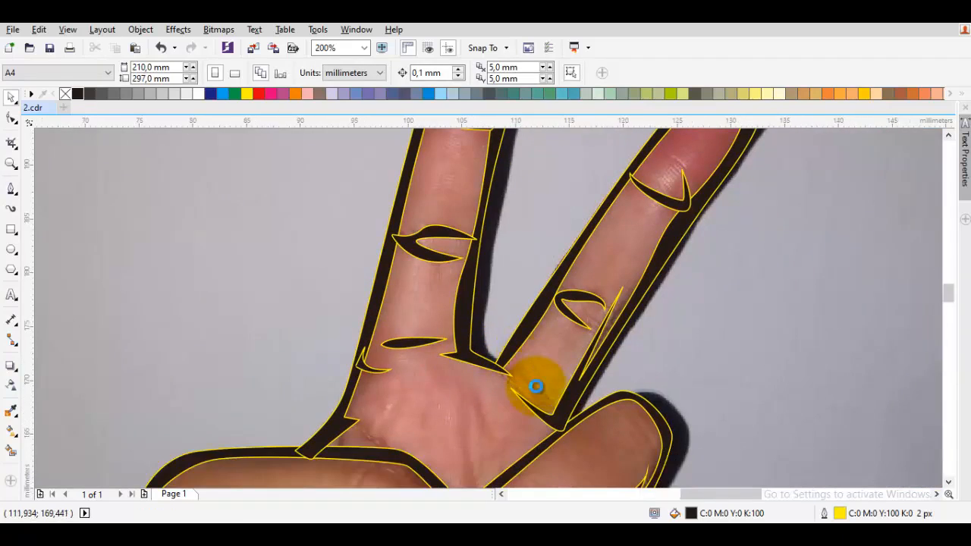
scroll(537, 385, "up", 1)
left_click_drag(537, 385, 474, 338)
key("space")
left_click_drag(433, 304, 466, 354)
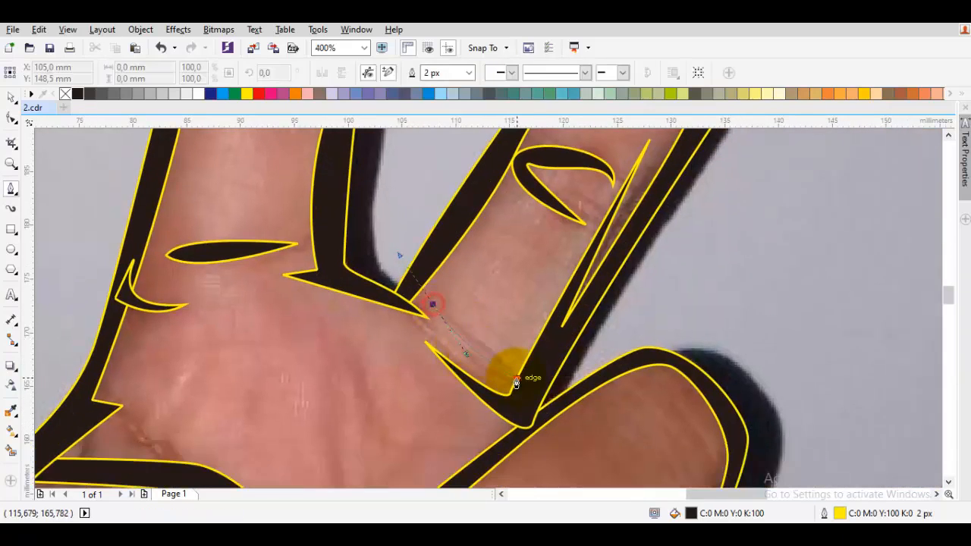
left_click(516, 377)
left_click_drag(432, 304, 454, 376)
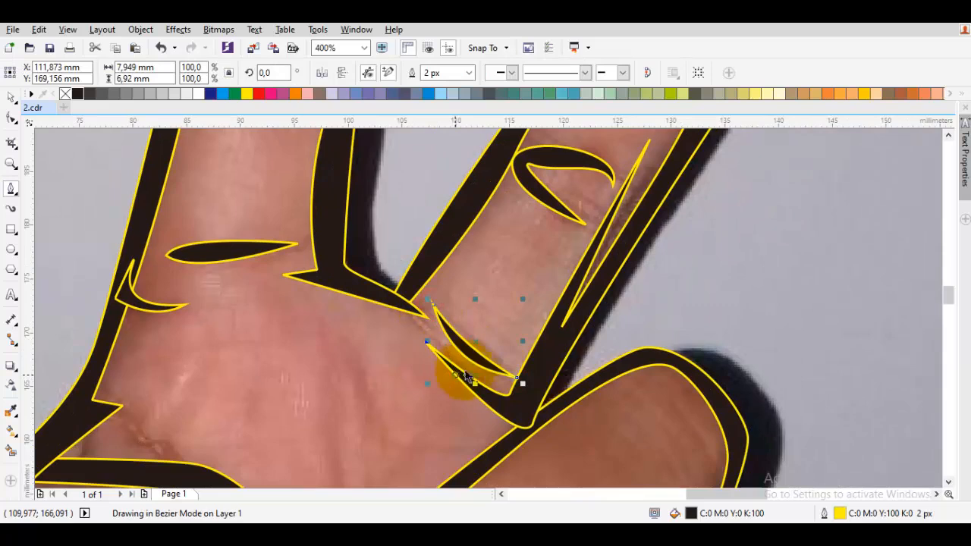
key("space")
left_click(469, 371)
Draw a curved, pointed crease about 7 mm wide and 12 mm high inside the folded ring finger's tip, joining its outline.
scroll(471, 368, "down", 1)
key("space")
left_click_drag(536, 372, 471, 305)
scroll(471, 302, "up", 1)
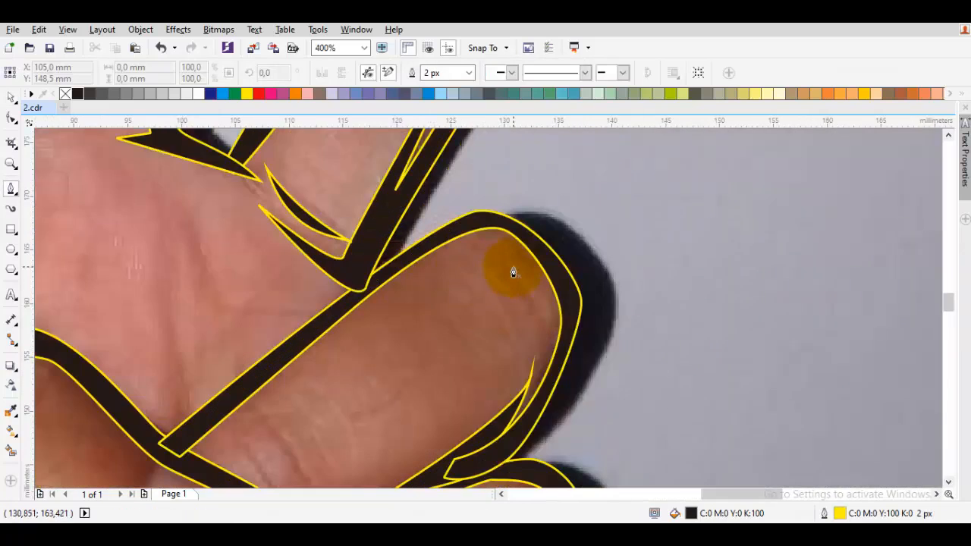
scroll(513, 273, "up", 1)
left_click_drag(599, 441, 633, 323)
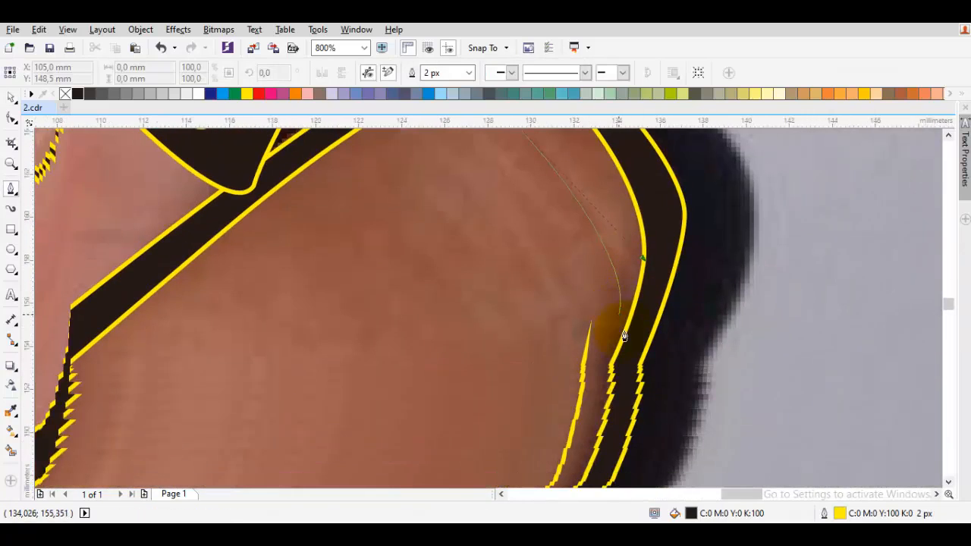
left_click(621, 381)
left_click_drag(663, 263, 644, 321)
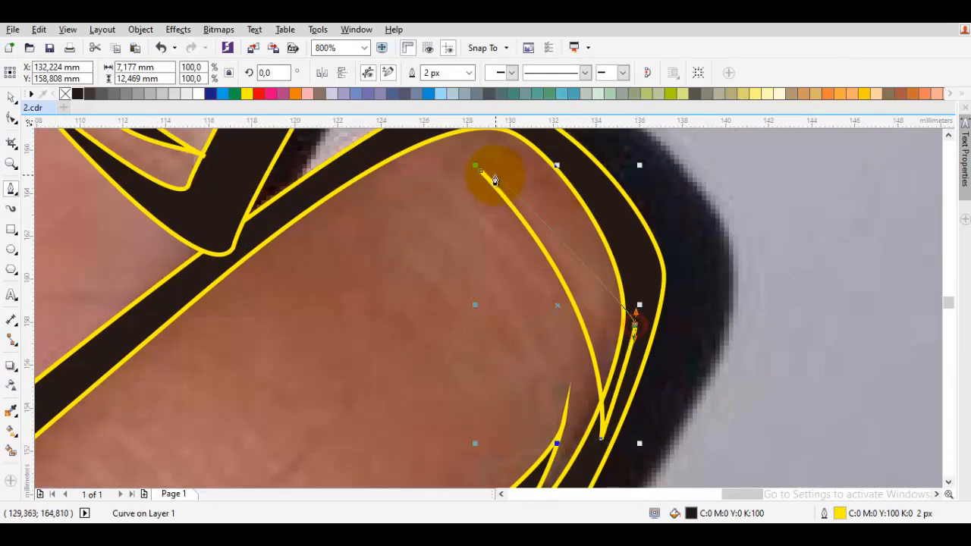
left_click(621, 264)
scroll(628, 228, "down", 3)
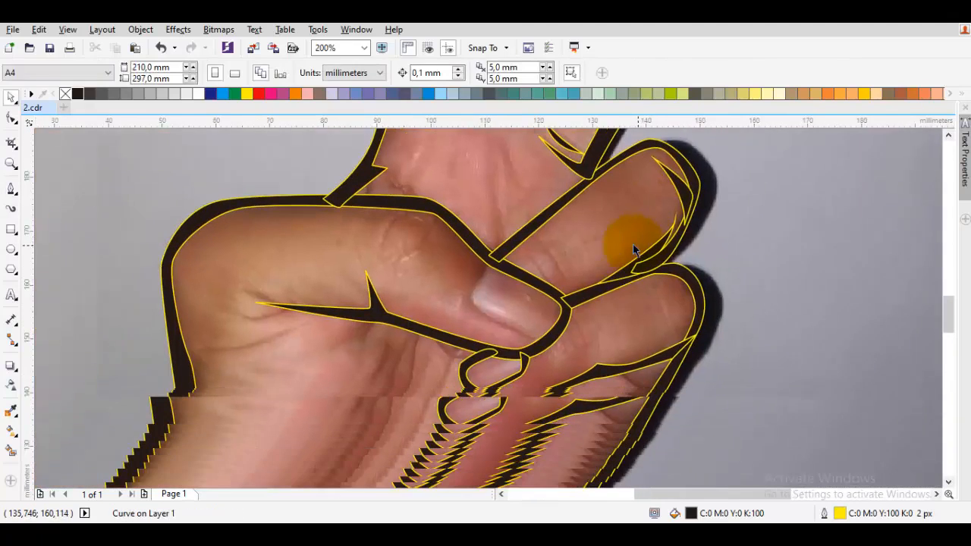
Draw a curved crease about 6 mm wide and 9 mm high inside the folded little finger's tip, joining its outline.
scroll(672, 319, "up", 2)
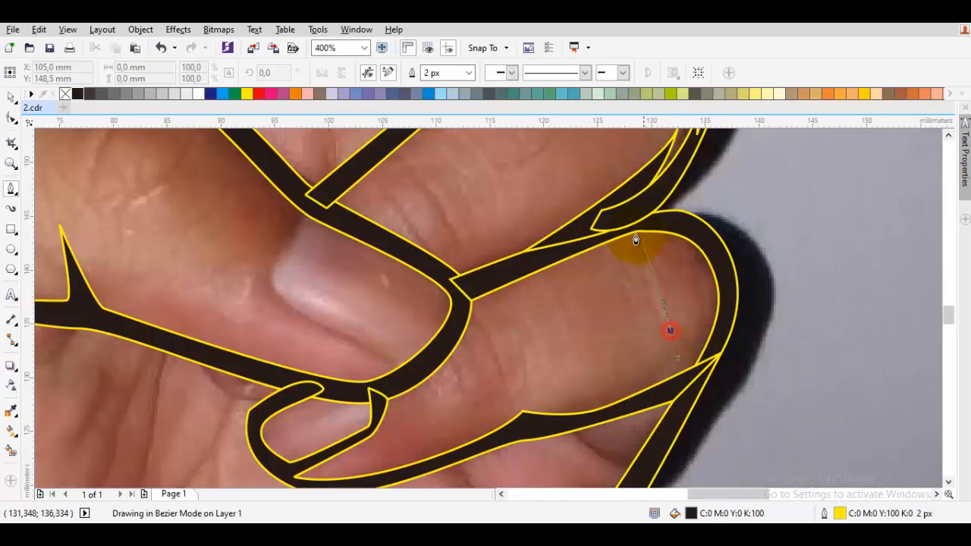
left_click_drag(645, 257, 667, 270)
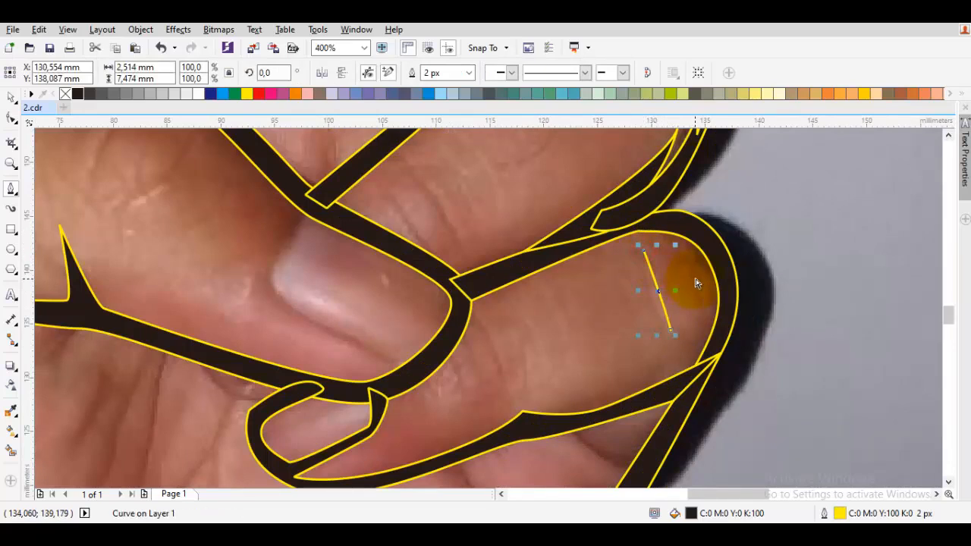
key("ctrl+z")
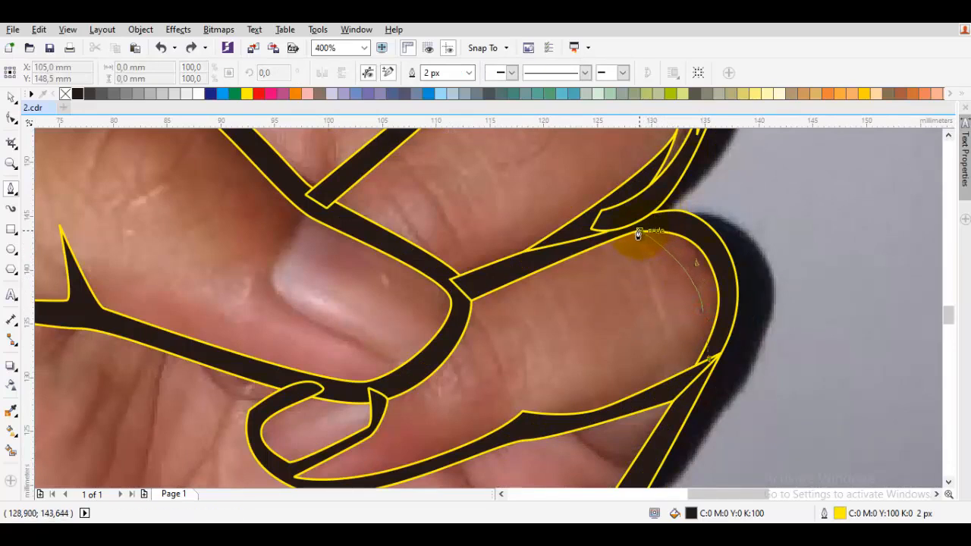
left_click_drag(628, 236, 697, 306)
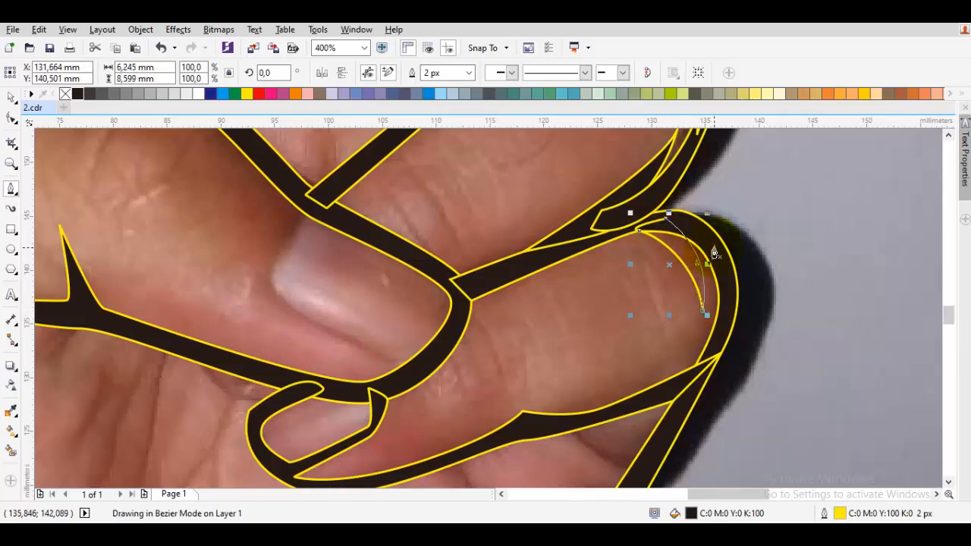
key("space")
left_click(640, 351)
Draw a long, closed curved crease about 7 mm wide and 34 mm high down the palm beside the thumb's base.
scroll(638, 354, "down", 1)
left_click_drag(638, 354, 714, 262)
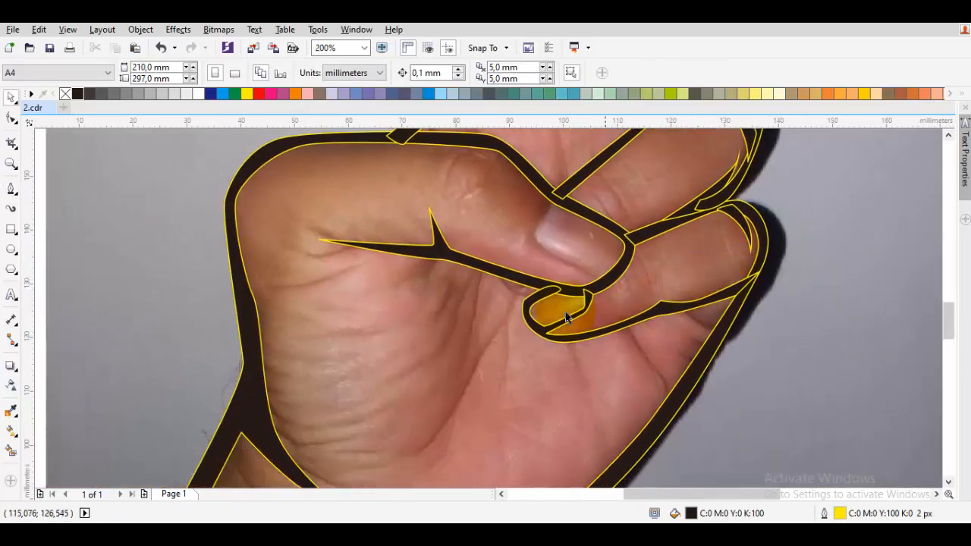
key("space")
left_click_drag(481, 311, 542, 271)
left_click_drag(498, 244, 543, 308)
left_click(467, 421)
left_click_drag(471, 418, 481, 440)
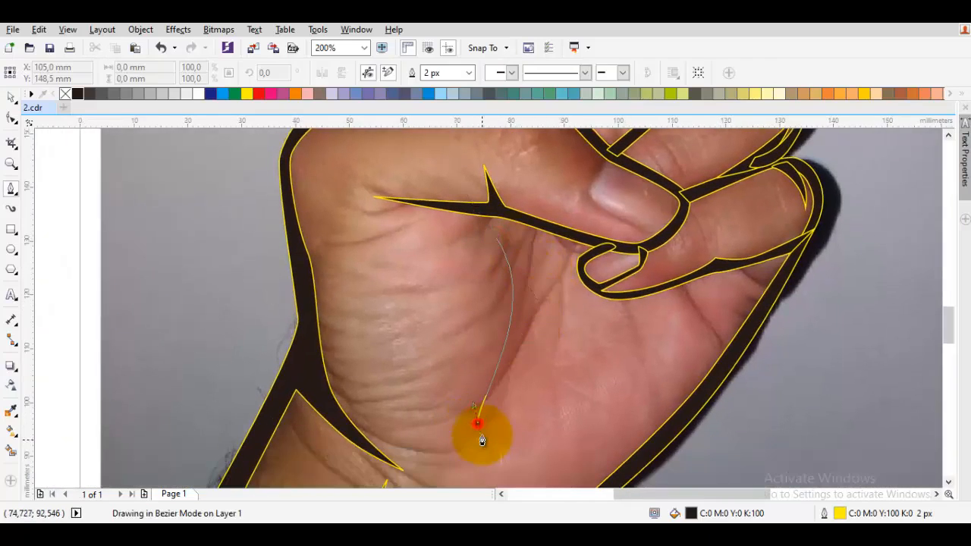
left_click_drag(502, 245, 563, 293)
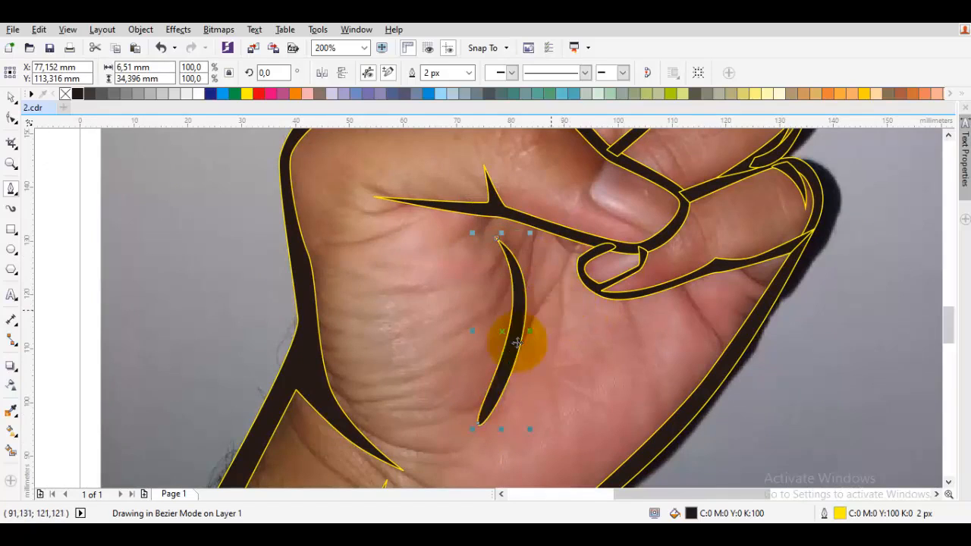
Edit the long palm crease's nodes, raising its lower tip and adjusting its curve.
key("space")
double_click(516, 343)
left_click(479, 426)
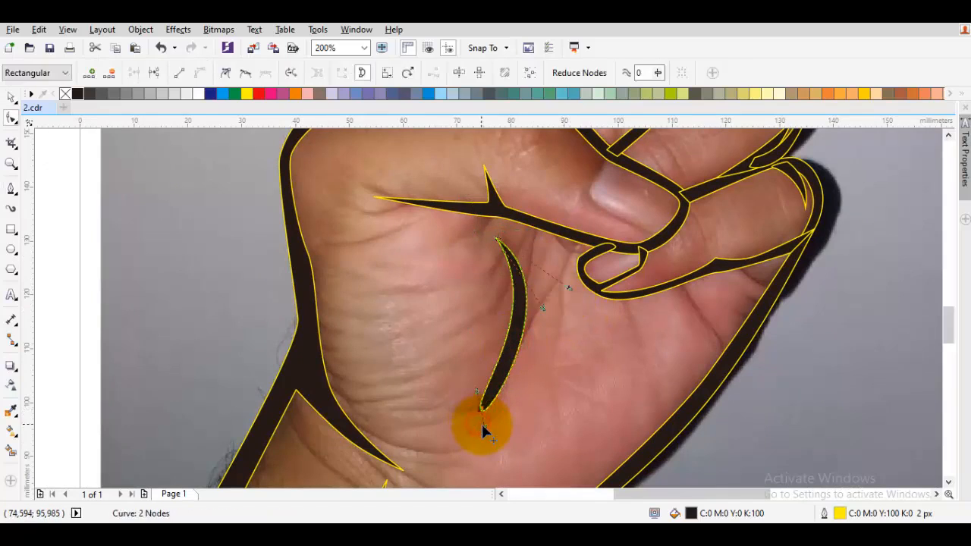
left_click_drag(481, 421, 535, 283)
left_click(565, 288)
key("space")
left_click(546, 329)
Draw a curved crease about 19 mm wide and 7 mm high along the heel of the palm, joining the outline at the wrist.
scroll(544, 333, "down", 1)
scroll(526, 364, "up", 1)
key("space")
left_click_drag(521, 338, 552, 375)
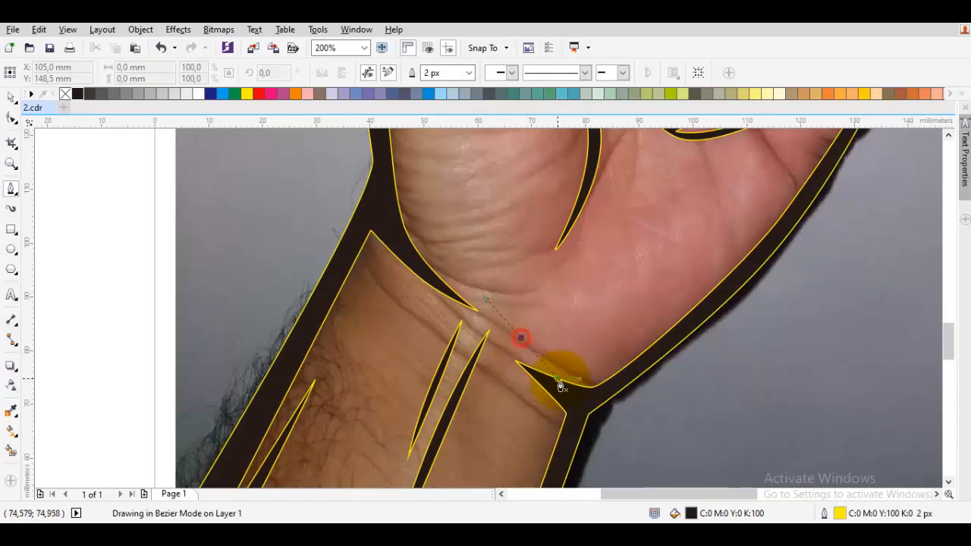
left_click(626, 374)
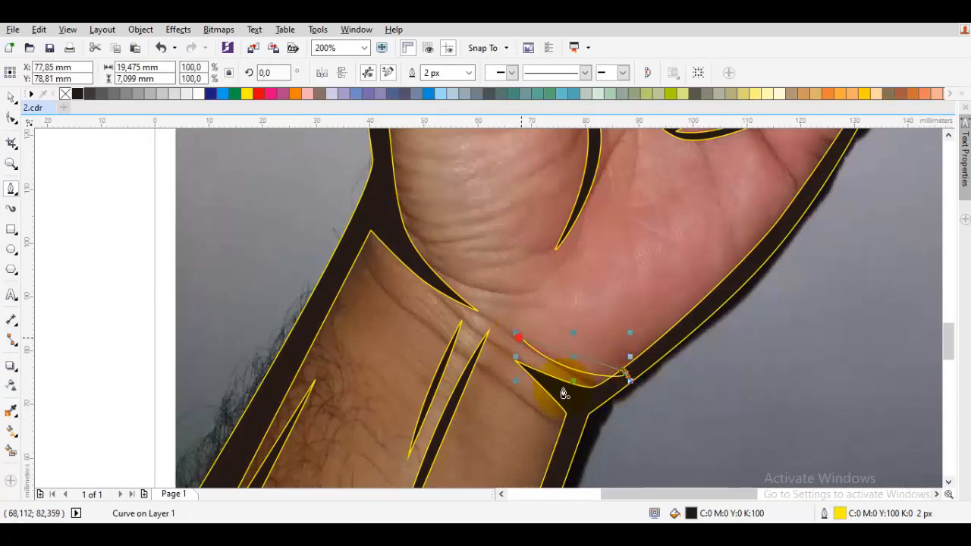
left_click(519, 339)
left_click_drag(593, 434, 593, 434)
key("space")
left_click_drag(526, 318, 599, 387)
key("Escape")
Draw a pointed crease about 13 mm wide and 13 mm high branching from the thumb-side outline above the wrist.
key("space")
scroll(499, 293, "up", 1)
left_click_drag(562, 351, 469, 297)
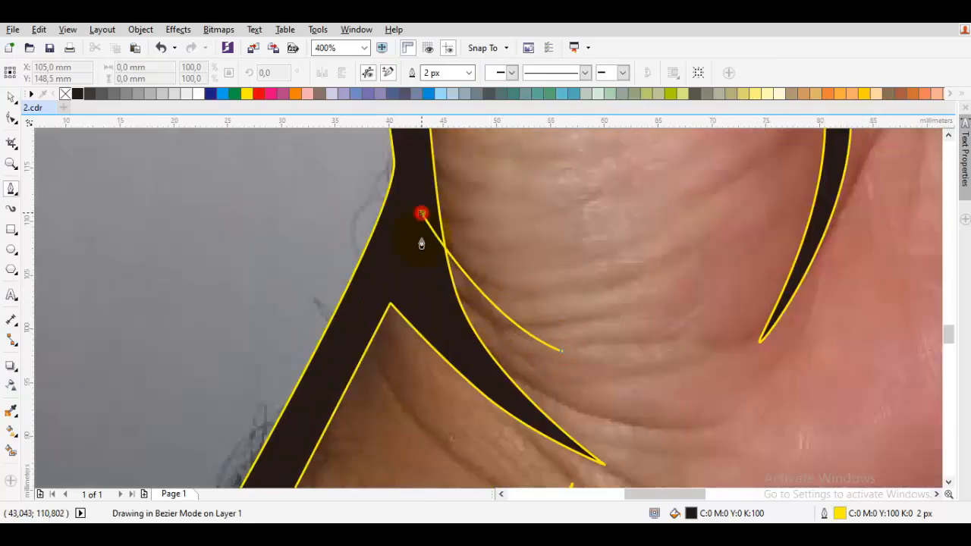
left_click(422, 216)
left_click(419, 247)
left_click(563, 351)
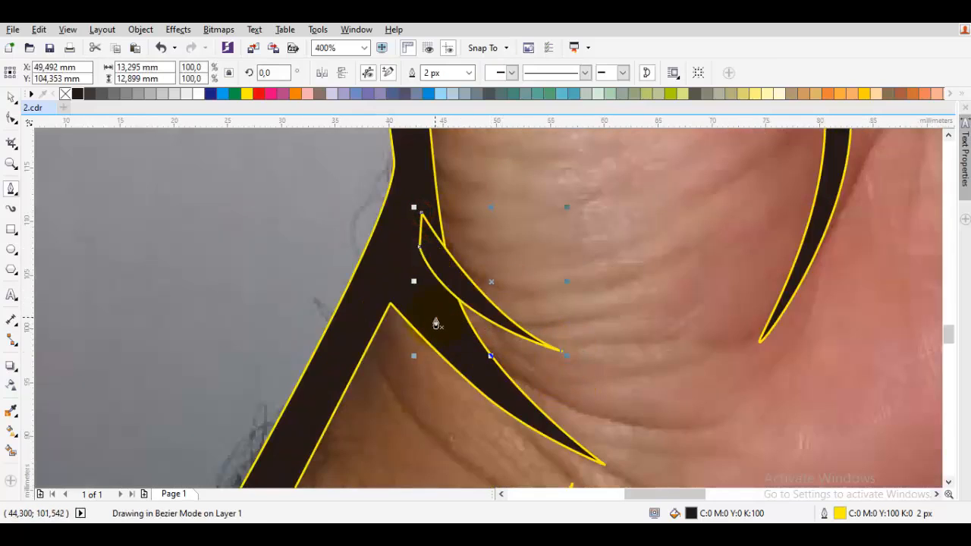
key("space")
key("Escape")
Draw a small, pointed crease about 5 mm wide and 4 mm high descending from the little finger's lower edge into the palm.
scroll(436, 323, "down", 1)
left_click_drag(601, 332, 535, 296)
key("space")
scroll(535, 296, "down", 1)
left_click_drag(553, 331, 507, 313)
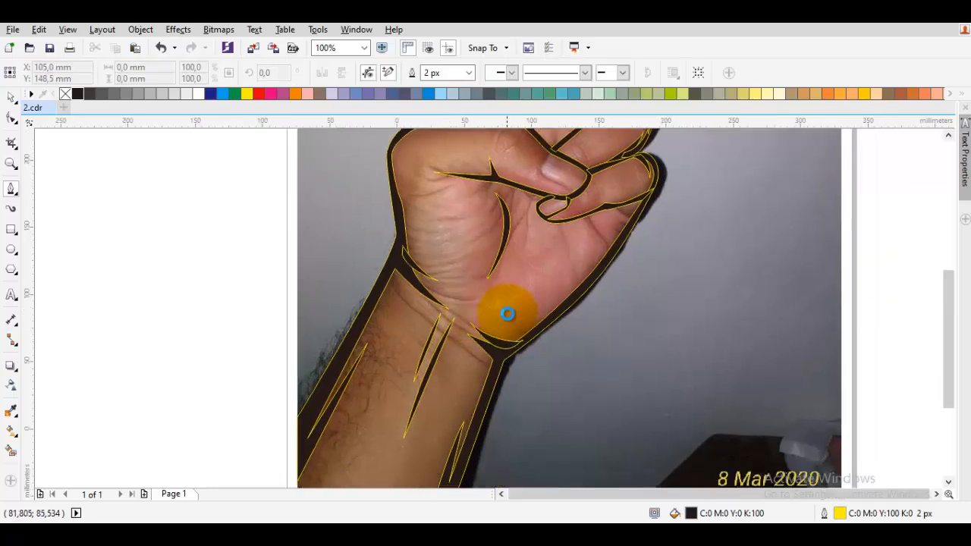
scroll(507, 314, "down", 1)
scroll(574, 314, "up", 2)
scroll(576, 358, "up", 1)
left_click_drag(576, 357, 532, 340)
scroll(533, 340, "up", 2)
left_click_drag(619, 412, 472, 387)
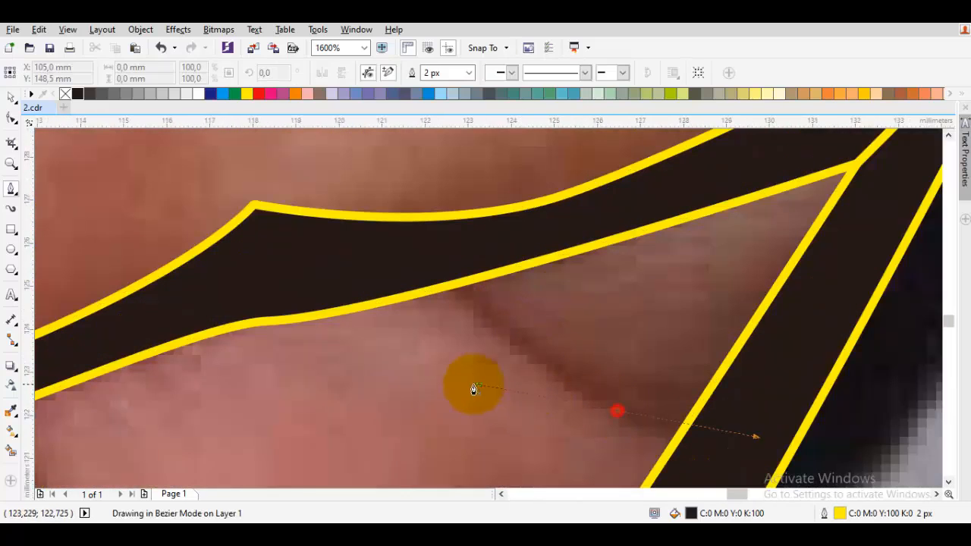
left_click(408, 249)
left_click(525, 241)
left_click(619, 411)
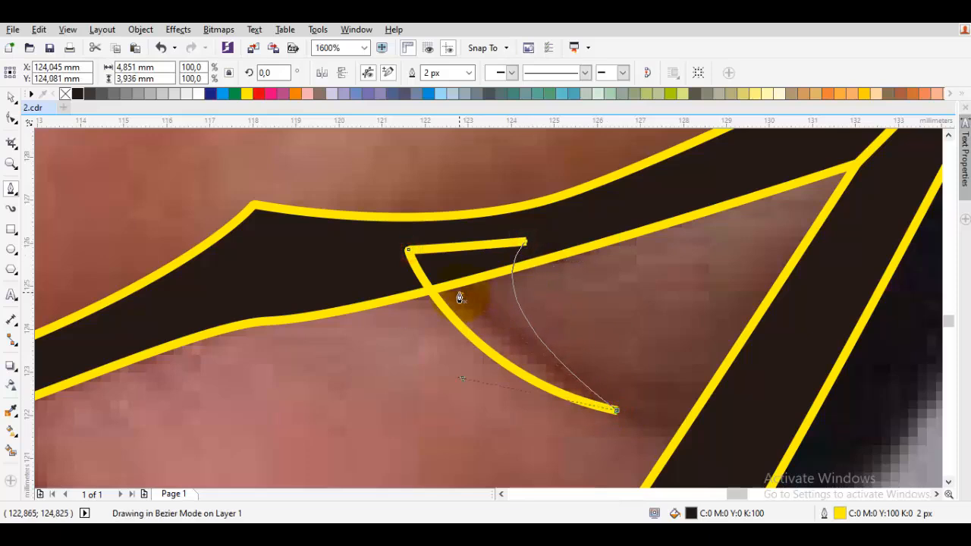
Draw a closed curved shape about 8 mm wide and 5 mm high linking the thumb's lower edge to the small fingertip outline beneath it.
scroll(459, 292, "down", 4)
scroll(587, 418, "up", 1)
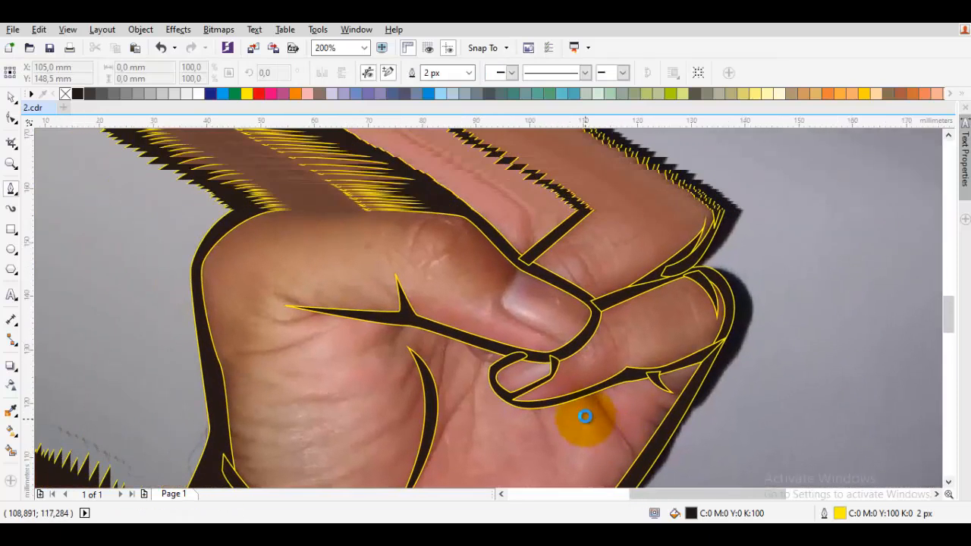
scroll(486, 354, "up", 3)
left_click(434, 314)
left_click_drag(560, 375, 590, 364)
left_click(500, 416)
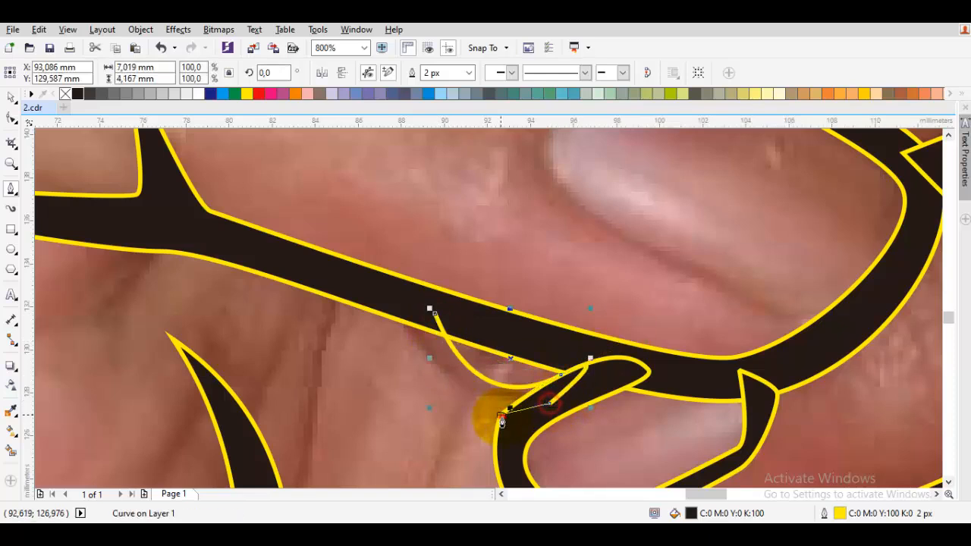
left_click_drag(367, 327, 349, 332)
key("space")
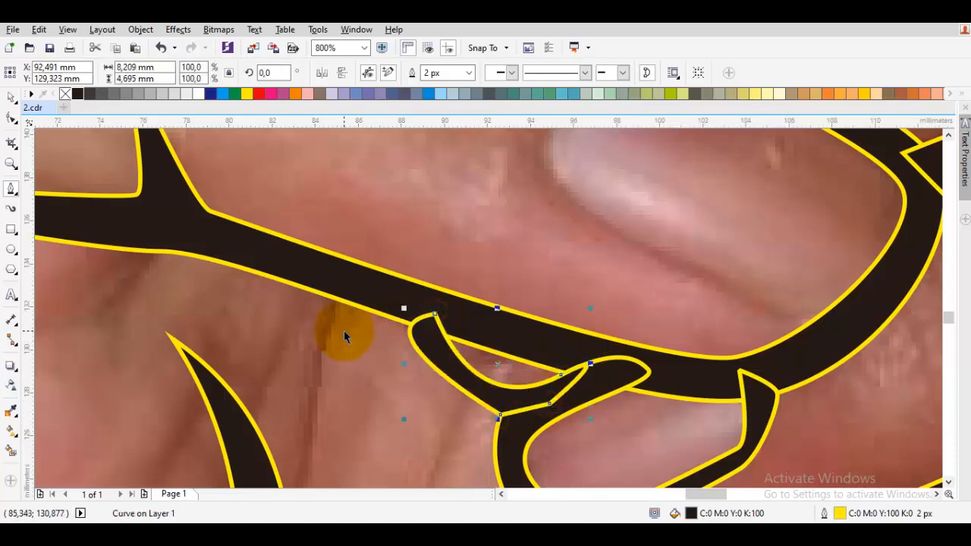
left_click(338, 331)
Select all objects and remove their outline colour.
key("ctrl+a")
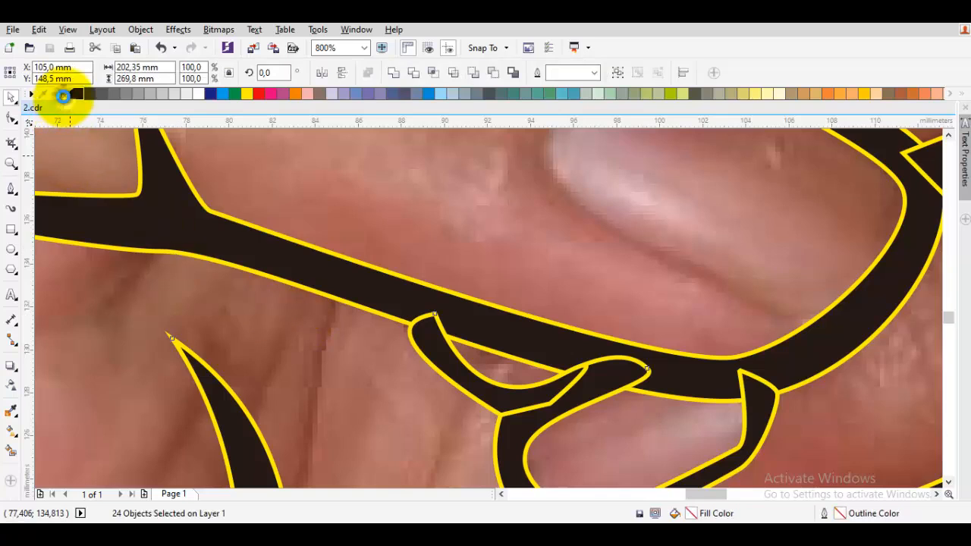
right_click(65, 94)
key("Escape")
Move the photo off the line art to inspect the traced hand, and undo the move.
scroll(278, 261, "down", 3)
scroll(280, 267, "down", 4)
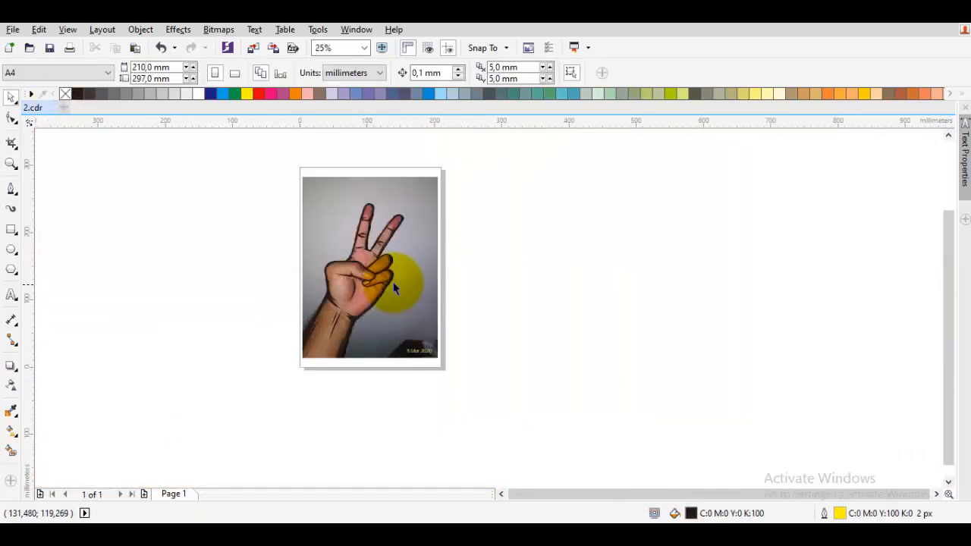
left_click_drag(413, 271, 153, 263)
scroll(380, 260, "up", 2)
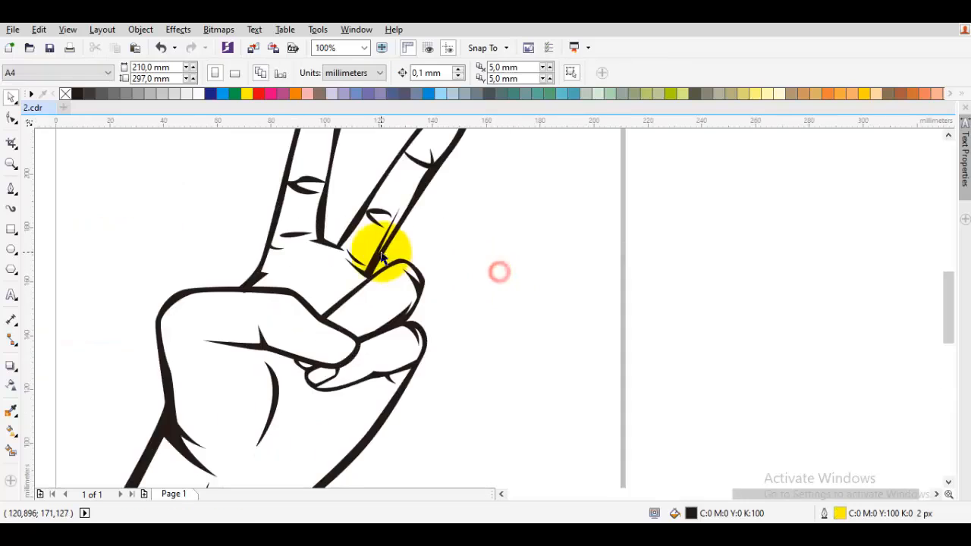
left_click_drag(407, 218, 359, 365)
key("ctrl+z")
Reshape the middle finger's upper joint crease by moving its upright pointed tip into the finger's outline.
scroll(383, 303, "up", 2)
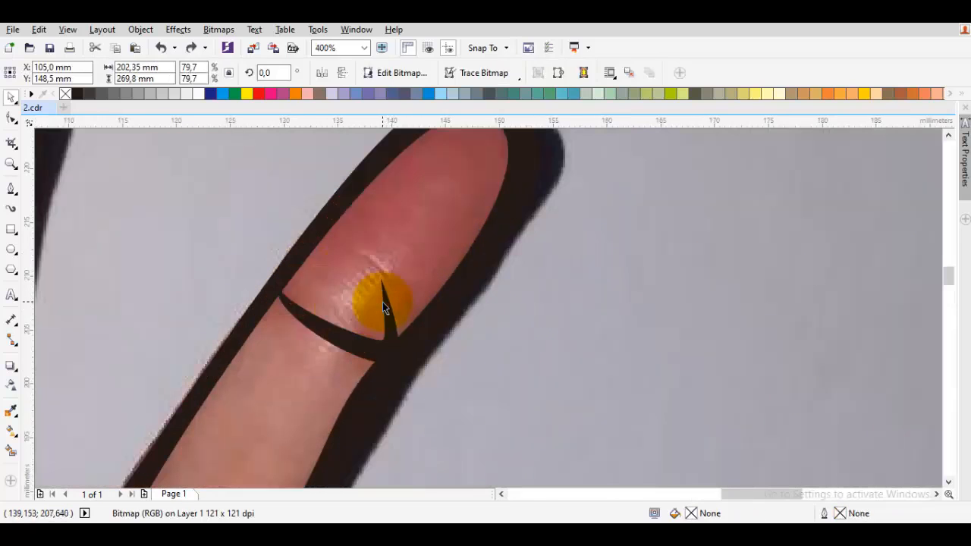
left_click(383, 301)
key("F10")
left_click_drag(383, 294, 410, 299)
key("space")
key("Escape")
scroll(390, 310, "down", 2)
key("space")
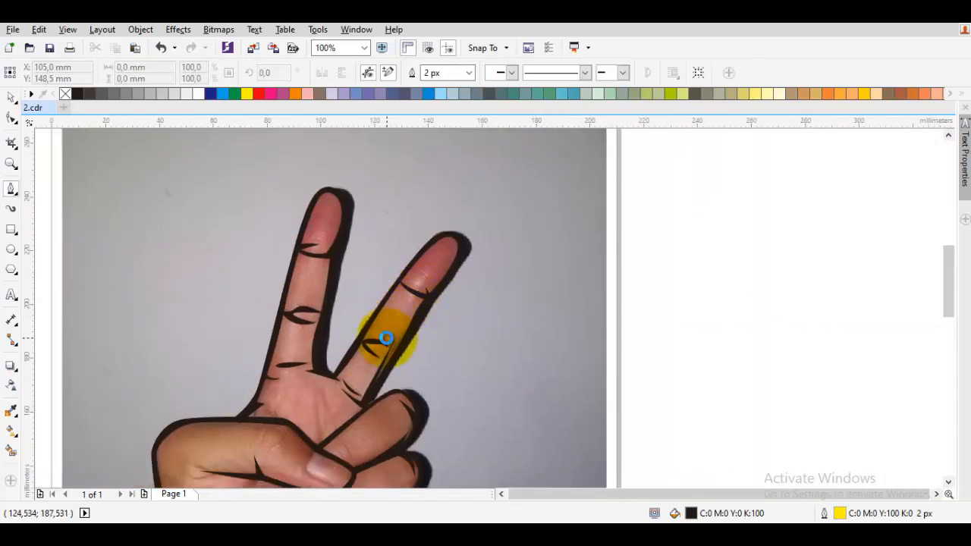
Draw a closed, black-filled curved crease about 16 mm wide on the palm, running into the thumb's lower edge.
scroll(475, 280, "down", 1)
scroll(432, 293, "up", 2)
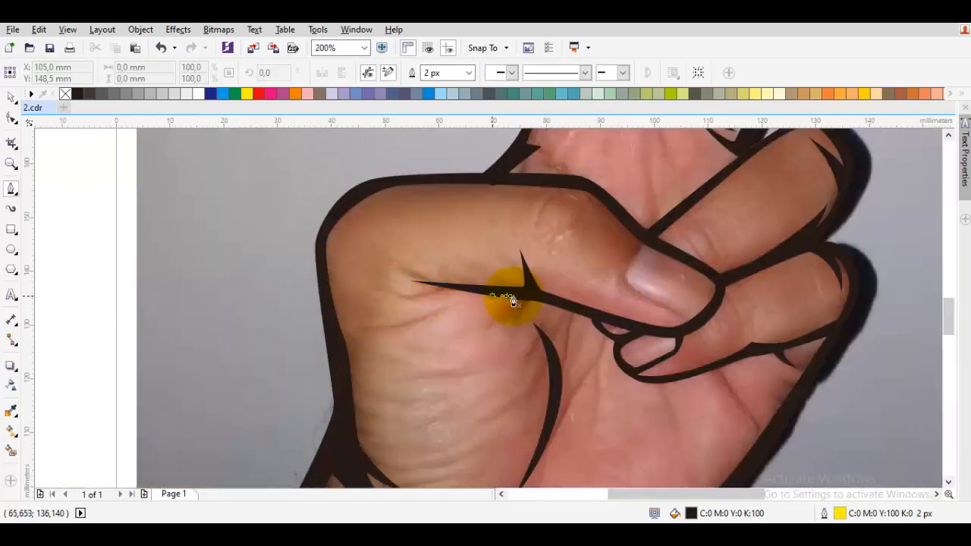
scroll(491, 302, "up", 1)
left_click_drag(294, 294, 330, 308)
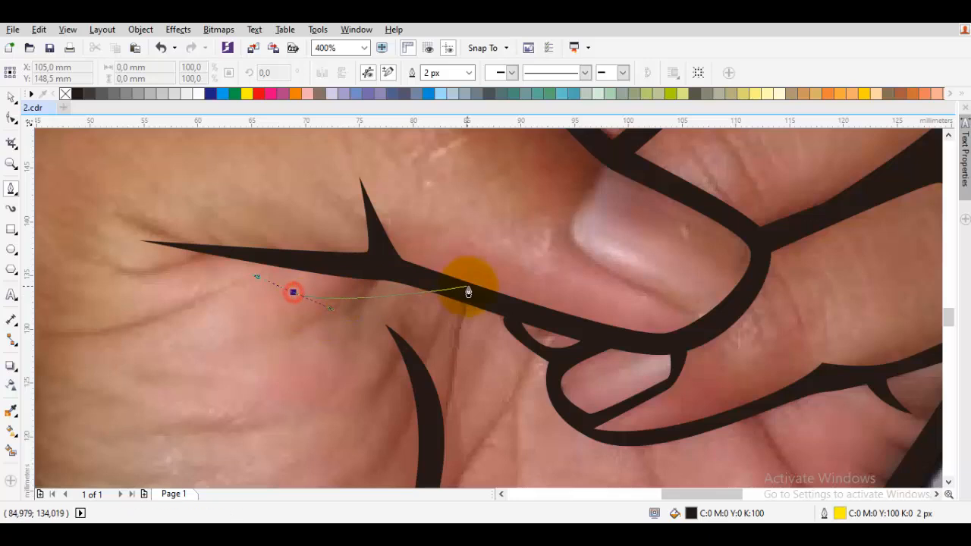
left_click_drag(468, 288, 461, 287)
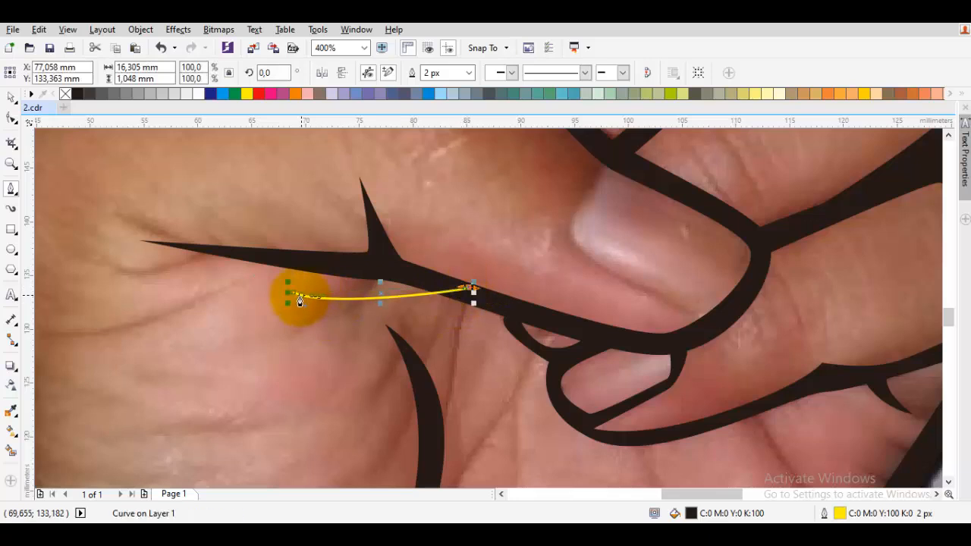
left_click_drag(313, 313, 250, 288)
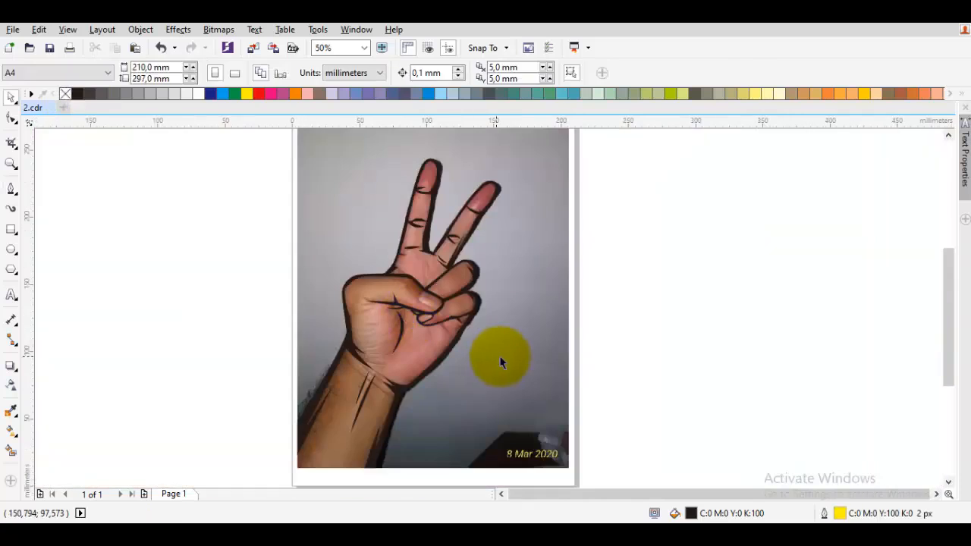
Move the photo off the line art to inspect the traced hand, and undo the move.
left_click(513, 351)
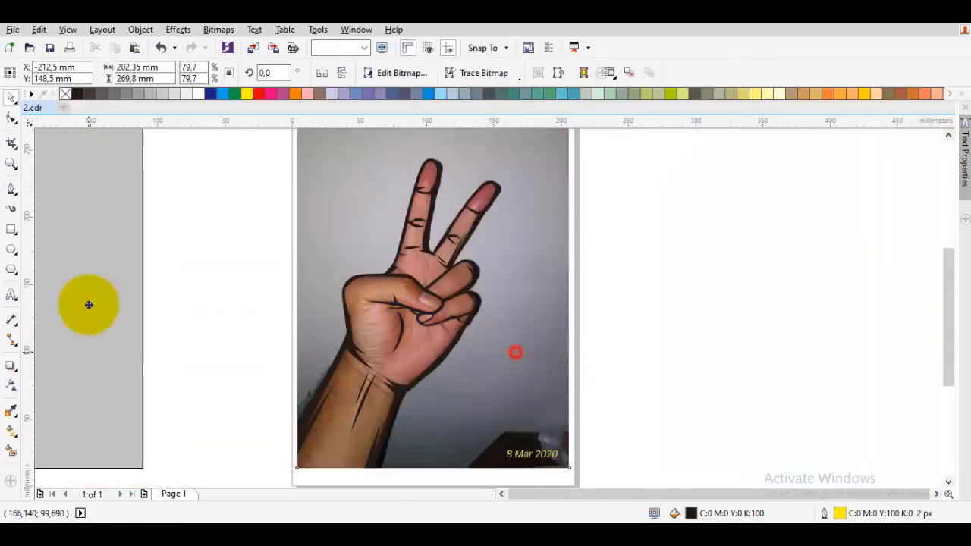
left_click(574, 354)
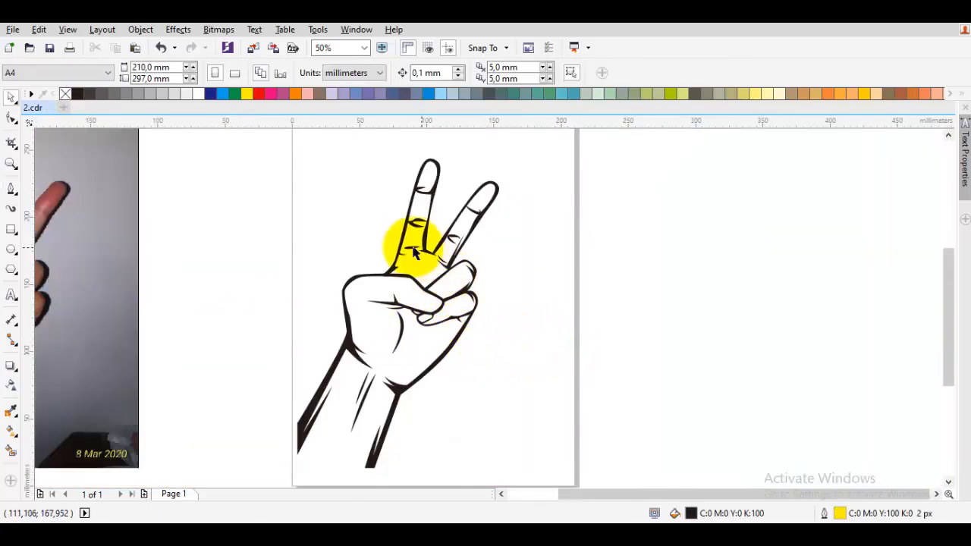
scroll(385, 248, "up", 5)
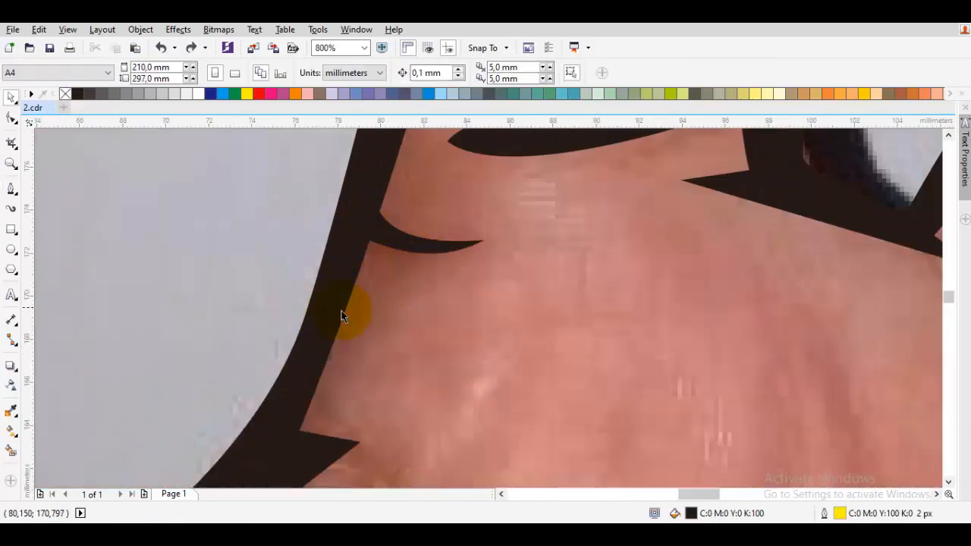
Clean up the nodes along the index finger's outline at its base above the thumb, and undo the last change.
double_click(336, 310)
left_click_drag(294, 411, 418, 301)
scroll(451, 216, "down", 1)
scroll(421, 302, "up", 1)
double_click(423, 304)
scroll(440, 254, "down", 1)
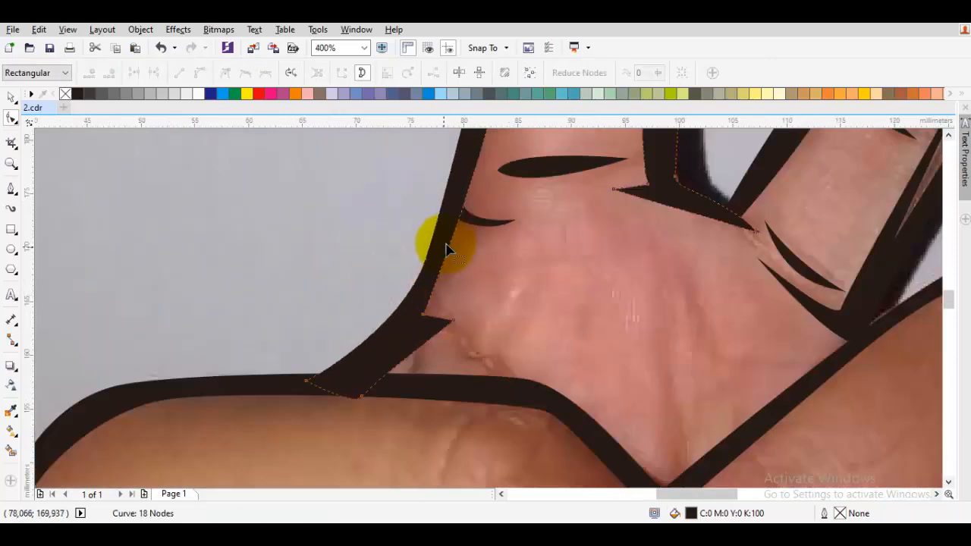
left_click(433, 266)
scroll(419, 263, "up", 1)
left_click_drag(414, 257, 426, 352)
key("ctrl+z")
key("space")
scroll(403, 261, "down", 3)
key("Escape")
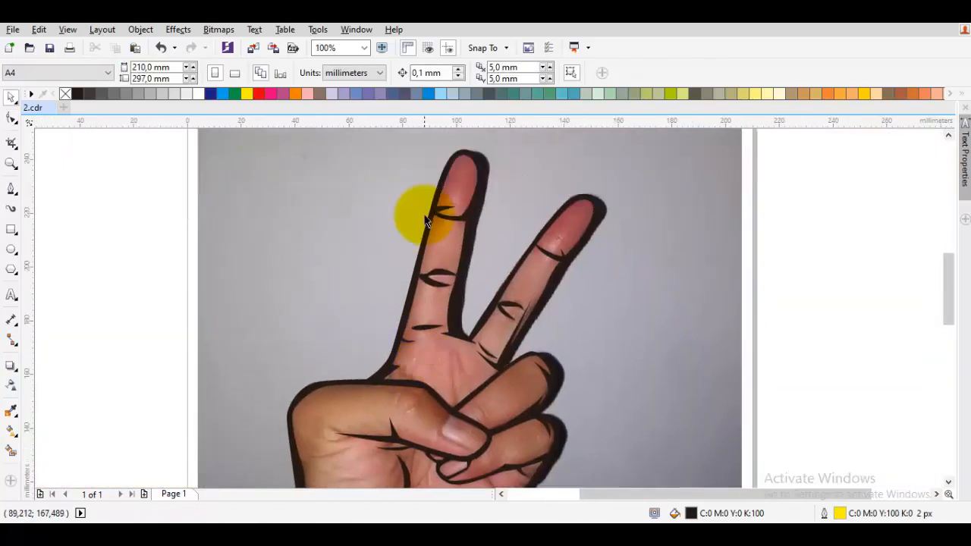
Adjust the nodes of the index finger's outline beside its upper joint crease.
scroll(424, 194, "up", 2)
double_click(445, 215)
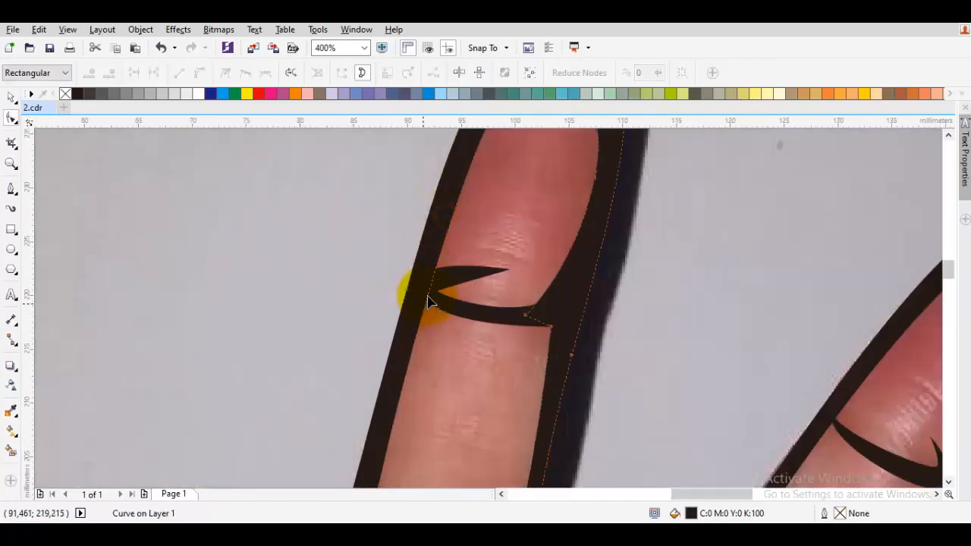
left_click_drag(454, 249, 392, 408)
left_click_drag(458, 243, 459, 243)
key("space")
scroll(459, 243, "down", 3)
key("Escape")
Start a Pen path inside the forearm's thumb-side outline and take it down the photo's edge to the photo's lower-left corner.
left_click_drag(489, 360, 503, 328)
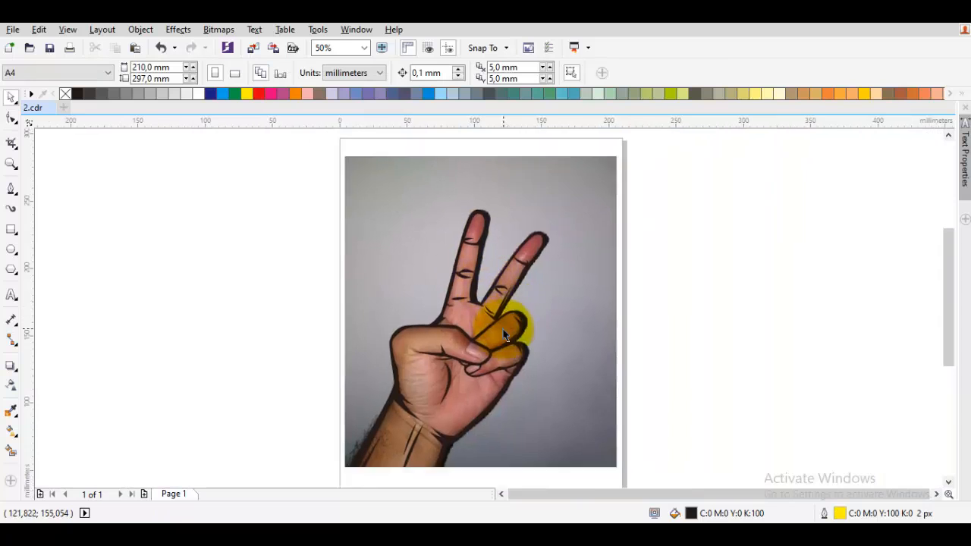
scroll(377, 432, "up", 1)
left_click_drag(376, 431, 478, 282)
scroll(498, 330, "up", 1)
key("space")
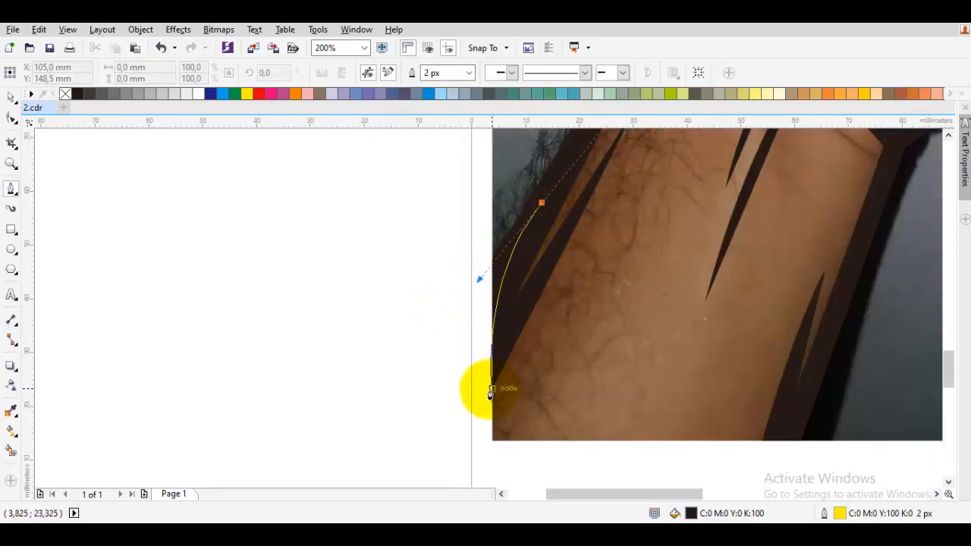
key("space")
key("space")
left_click_drag(539, 206, 521, 232)
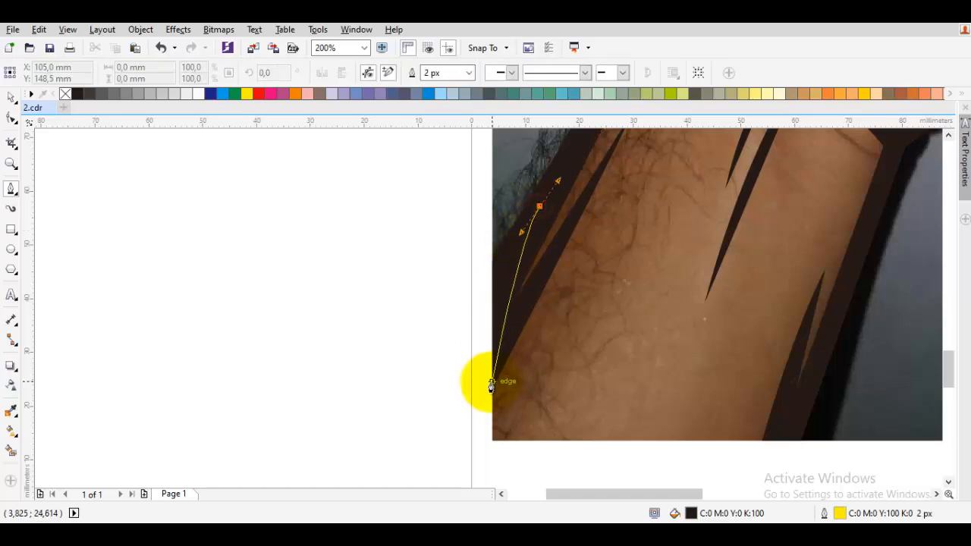
left_click(491, 388)
scroll(489, 421, "up", 1)
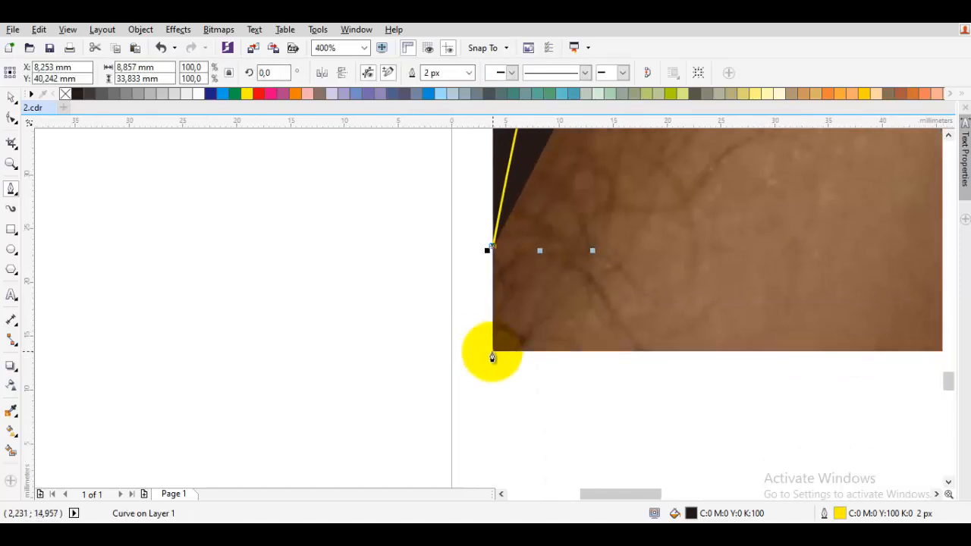
left_click(494, 353)
Continue the path along the photo's bottom edge and up inside the forearm's opposite outline towards the wrist.
left_click_drag(597, 331, 461, 346)
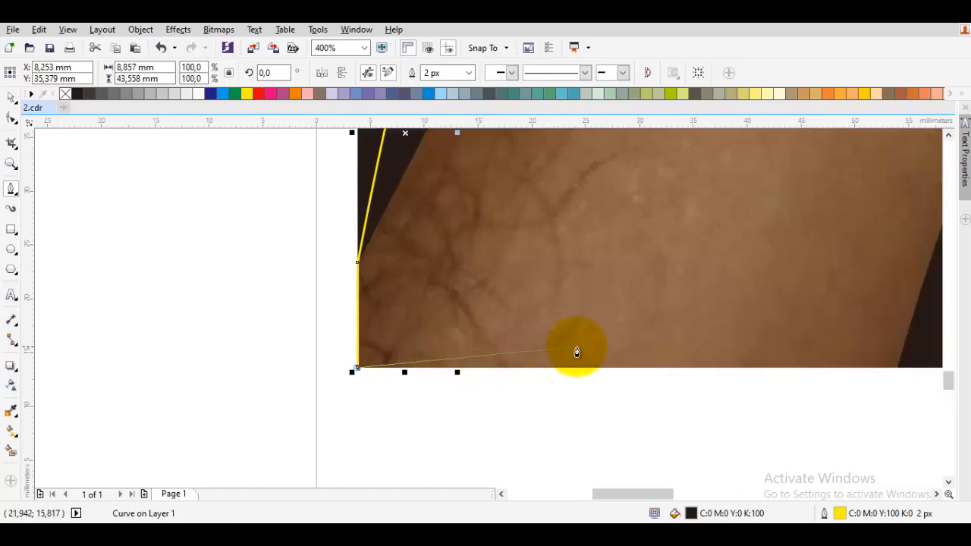
left_click_drag(614, 350, 470, 359)
left_click_drag(668, 363, 416, 359)
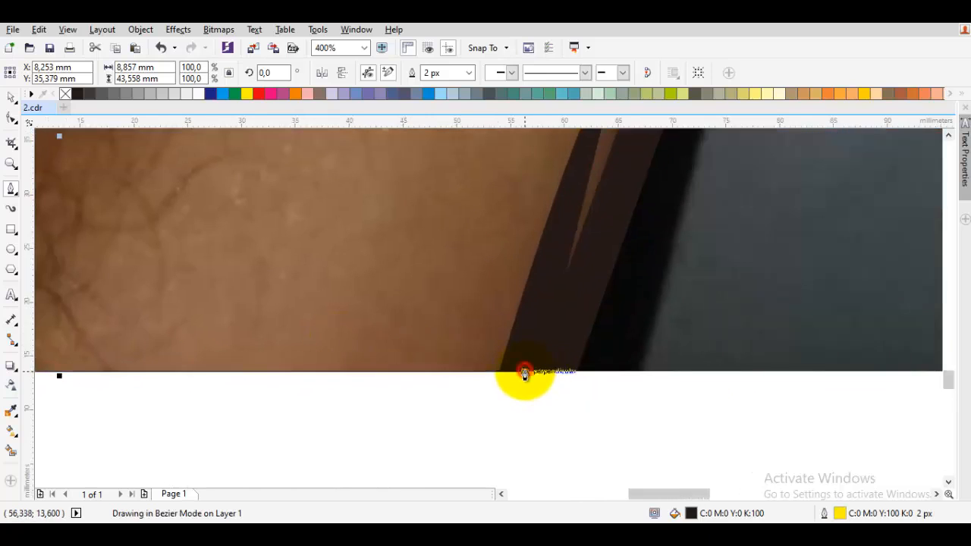
left_click(524, 373)
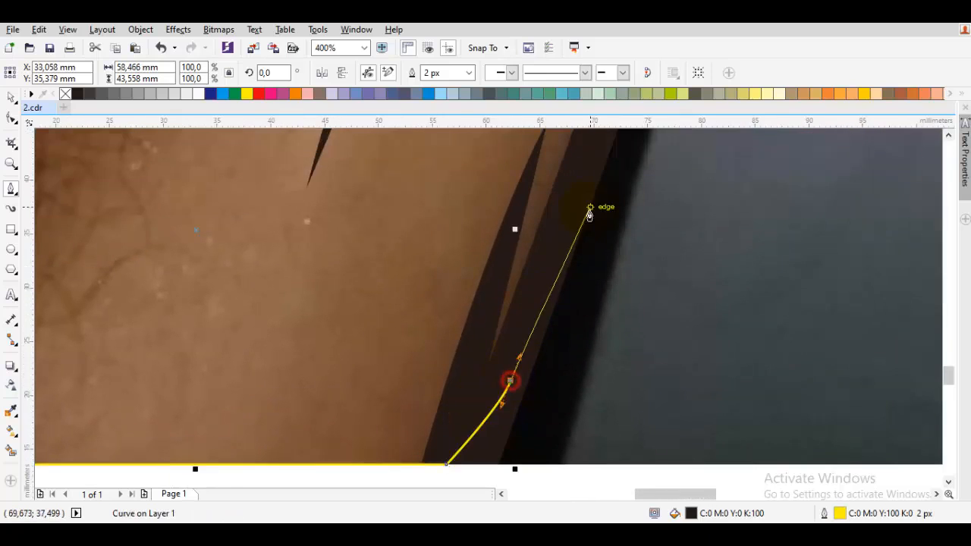
scroll(592, 214, "down", 1)
left_click_drag(592, 212, 516, 361)
left_click_drag(544, 304, 510, 370)
scroll(534, 264, "up", 1)
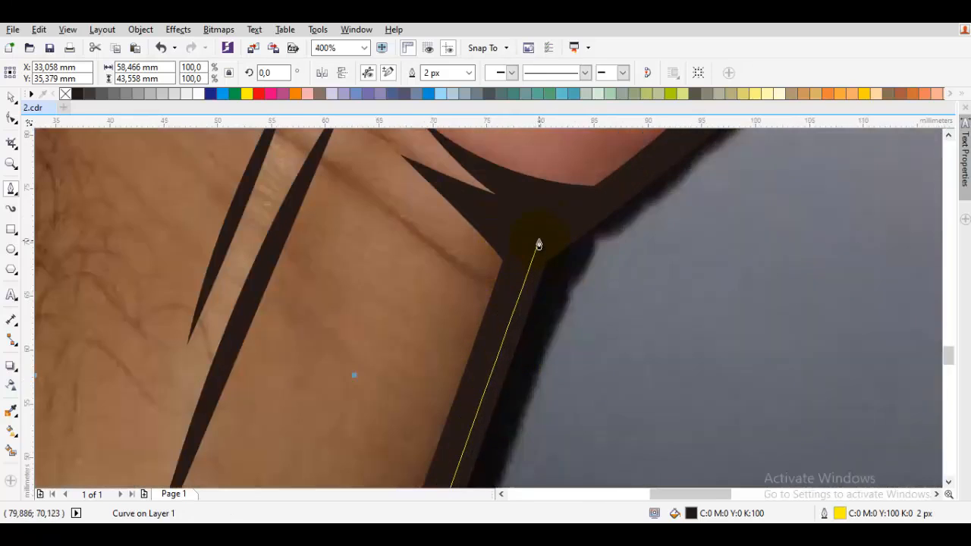
Extend the path from the wrist up inside the palm's outer outline to just below the folded little finger.
left_click_drag(706, 132, 443, 319)
left_click_drag(449, 310, 570, 212)
scroll(538, 307, "down", 1)
left_click_drag(573, 265, 455, 410)
left_click_drag(538, 323, 515, 349)
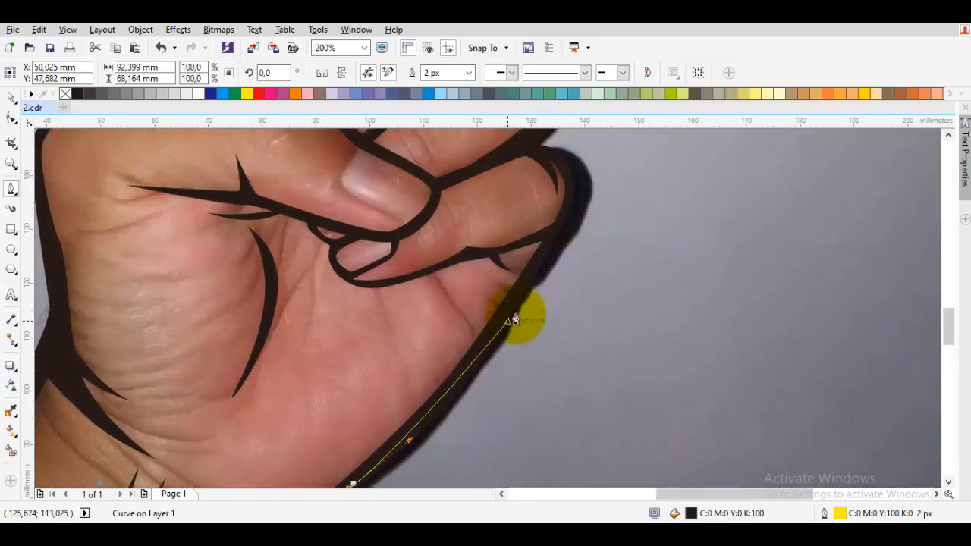
scroll(516, 312, "up", 1)
left_click_drag(517, 300, 476, 350)
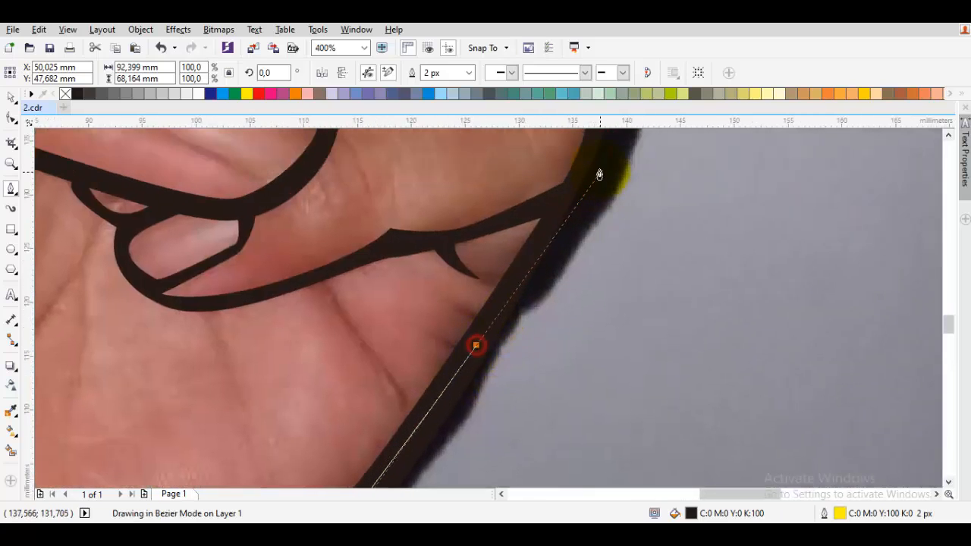
Curve the path around the folded little finger inside its black outline, ending at the junction with the ring finger.
left_click_drag(598, 166, 603, 158)
left_click_drag(603, 158, 469, 438)
left_click_drag(476, 379, 472, 392)
scroll(457, 431, "up", 1)
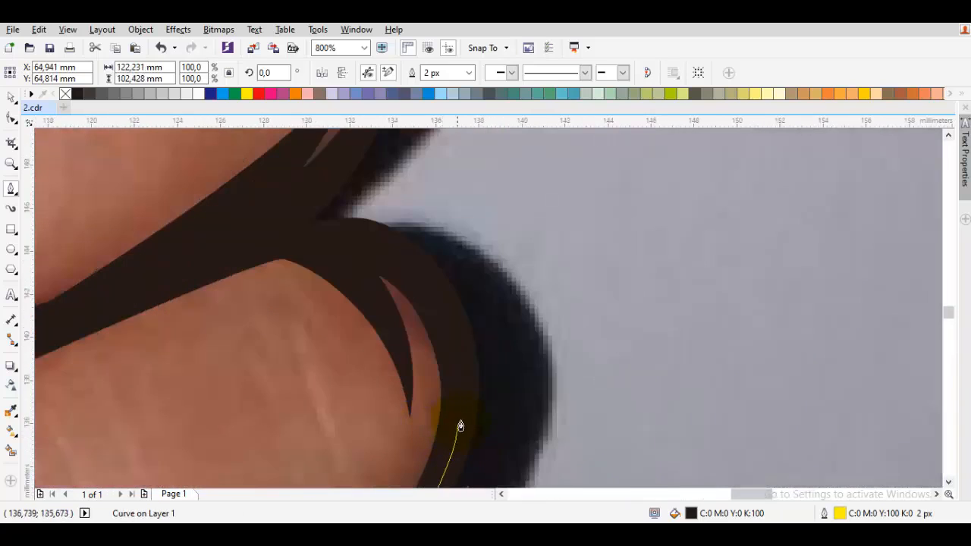
left_click_drag(455, 303, 461, 314)
left_click_drag(416, 272, 447, 400)
left_click_drag(402, 376, 340, 376)
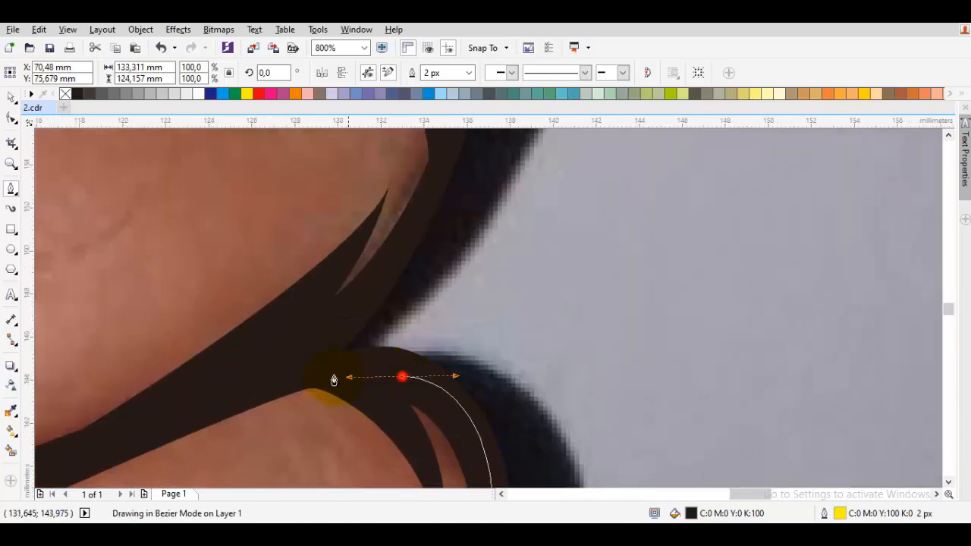
left_click(289, 357)
Curve the path around the folded ring finger inside its outline and turn it at the notch beside the middle finger.
scroll(311, 358, "down", 1)
left_click_drag(363, 272, 308, 367)
scroll(308, 367, "up", 1)
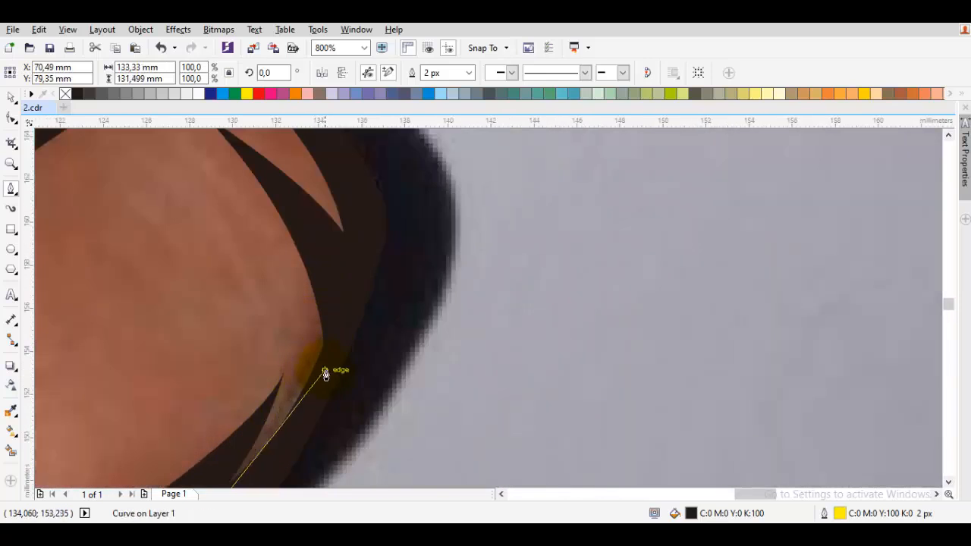
left_click_drag(381, 241, 383, 239)
scroll(377, 236, "down", 1)
left_click_drag(353, 193, 338, 292)
scroll(355, 314, "up", 1)
left_click_drag(219, 210, 533, 226)
left_click_drag(488, 258, 429, 292)
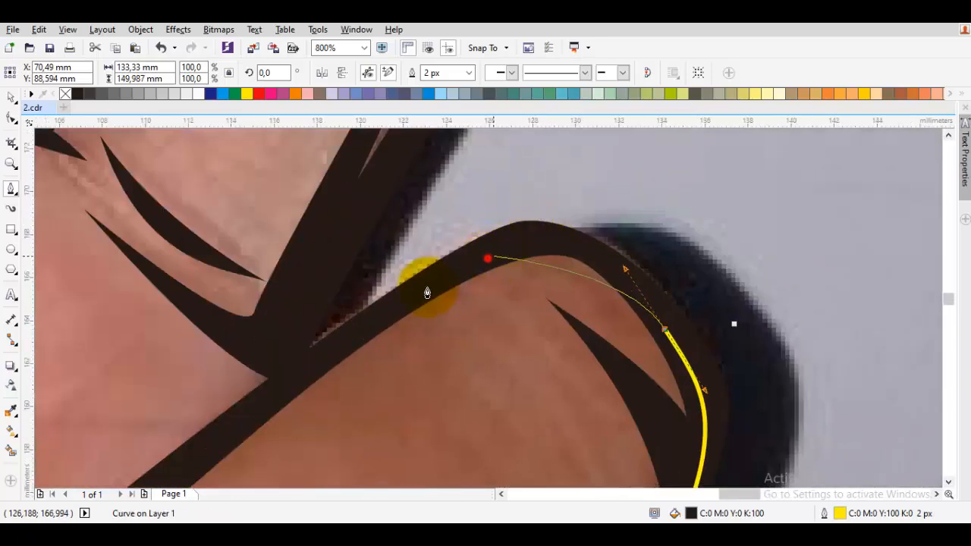
left_click_drag(320, 261, 314, 286)
left_click_drag(305, 307, 312, 295)
Extend the path up the middle finger's outer outline and around its fingertip, redoing the point beside the middle joint.
scroll(366, 227, "down", 1)
left_click_drag(432, 162, 373, 385)
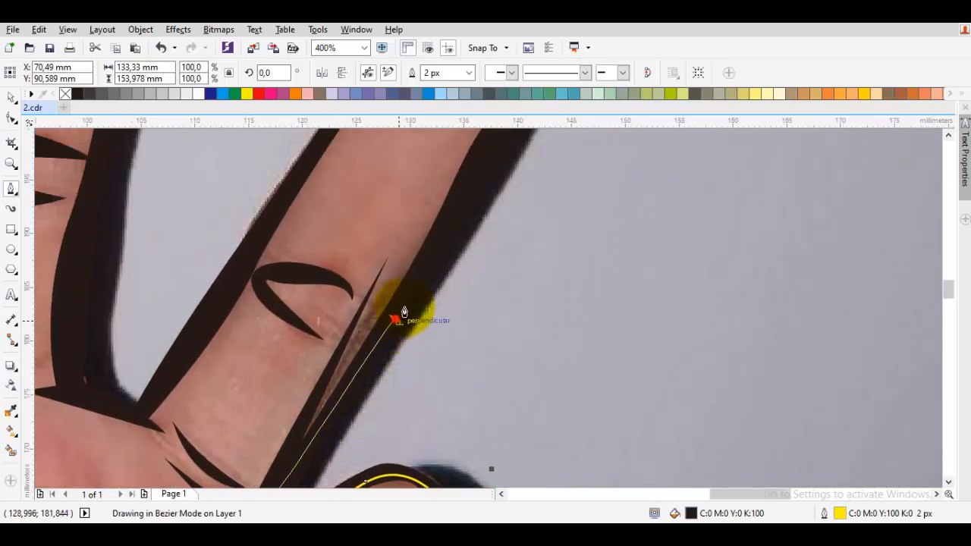
left_click_drag(455, 215, 418, 274)
key("ctrl+z")
left_click_drag(433, 238, 369, 358)
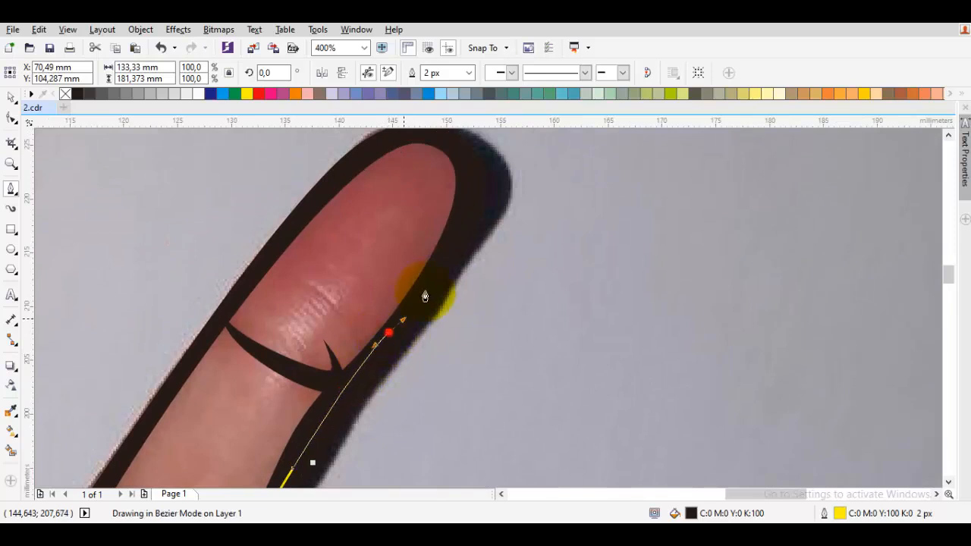
left_click_drag(472, 226, 472, 225)
left_click_drag(475, 186, 442, 279)
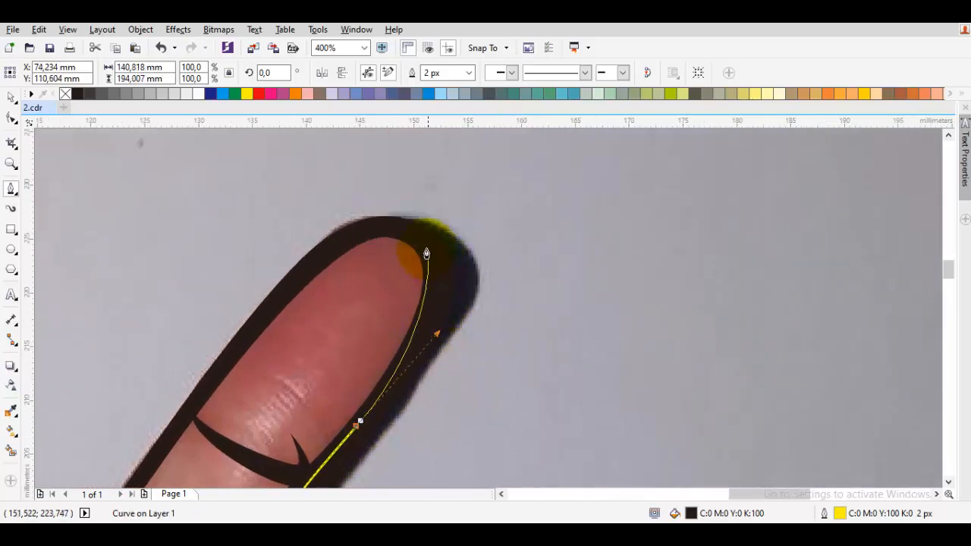
left_click_drag(307, 269, 261, 312)
Continue the path down the middle finger's inner outline and across the web to the index finger's base.
scroll(252, 362, "down", 1)
left_click_drag(207, 399, 468, 242)
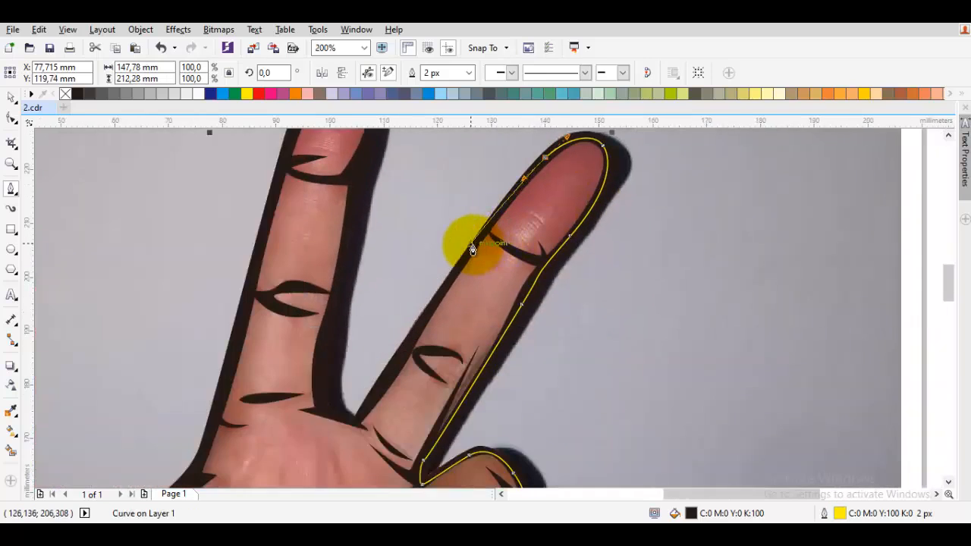
scroll(468, 243, "up", 1)
left_click(410, 345)
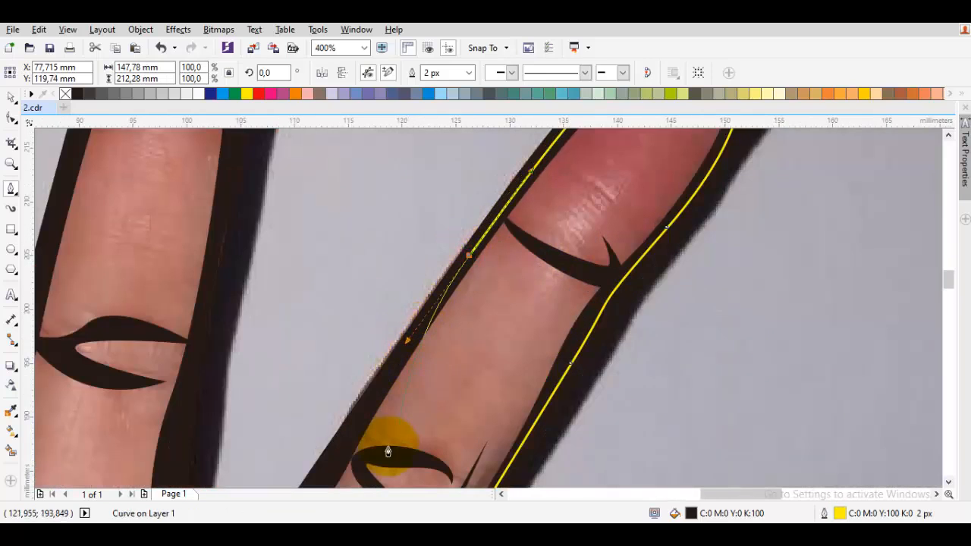
left_click_drag(392, 439, 530, 257)
left_click_drag(472, 264, 447, 311)
left_click_drag(416, 369, 542, 363)
scroll(409, 362, "up", 1)
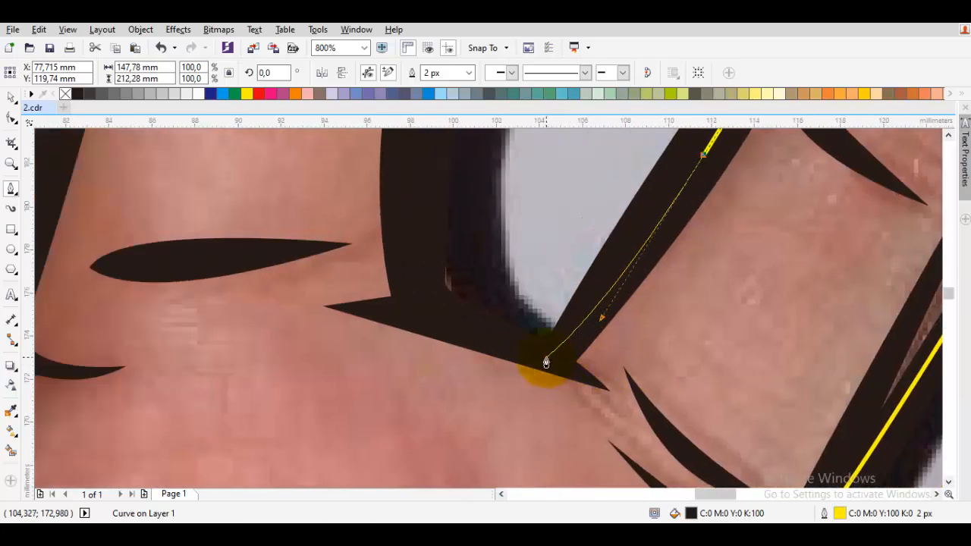
left_click(432, 309)
Extend the path up the index finger's inner outline and curve it around the fingertip.
scroll(431, 309, "down", 2)
left_click_drag(435, 186, 423, 329)
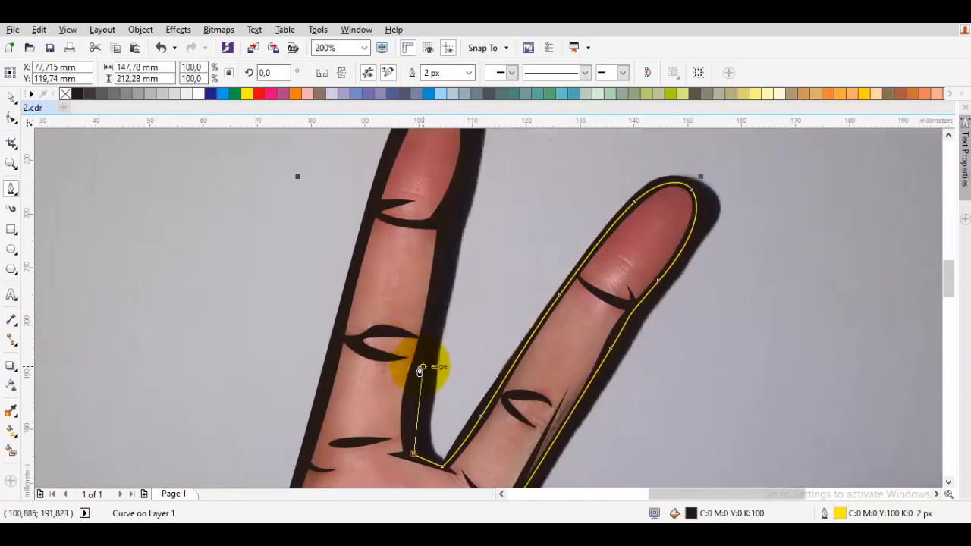
scroll(424, 368, "up", 1)
mouse_move(412, 370)
left_mouse_down()
mouse_move(424, 275)
mouse_move(438, 260)
left_mouse_up()
scroll(394, 327, "up", 3)
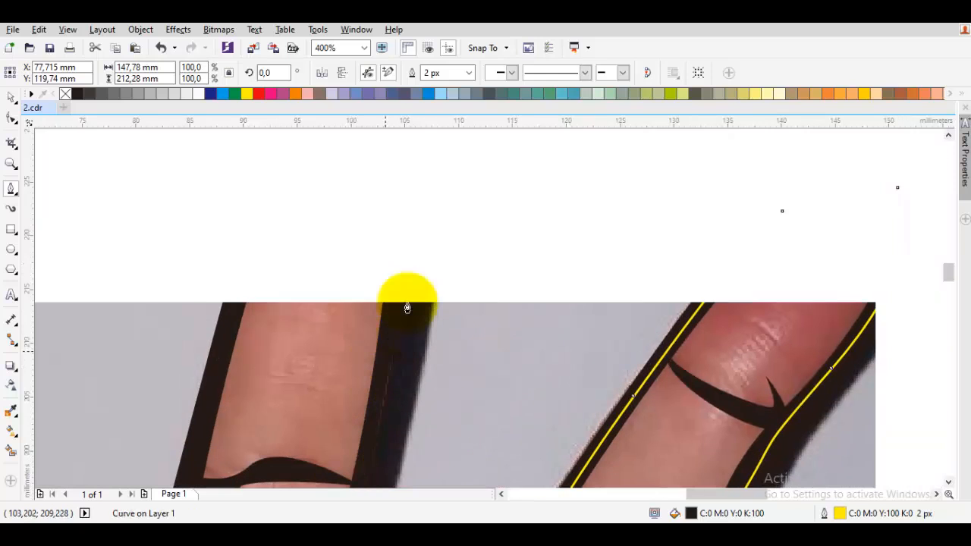
left_click_drag(400, 219, 400, 218)
left_click_drag(424, 181, 377, 344)
mouse_move(369, 233)
left_mouse_down()
mouse_move(461, 261)
mouse_move(413, 204)
mouse_move(378, 205)
left_mouse_up()
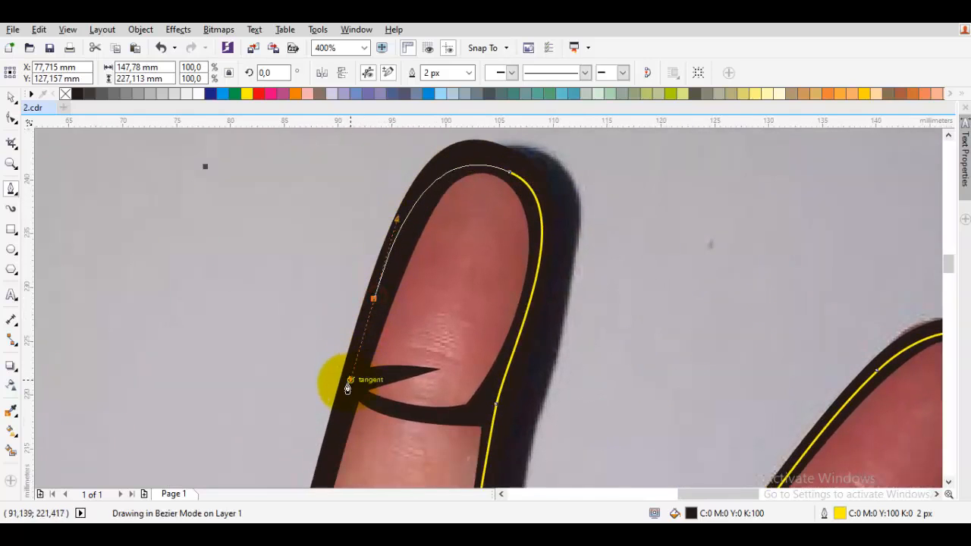
Extend the path down the index finger's outer outline and the side of the palm to the junction with the thumb.
scroll(336, 324, "down", 5)
left_click_drag(364, 405, 332, 384)
scroll(326, 399, "down", 2)
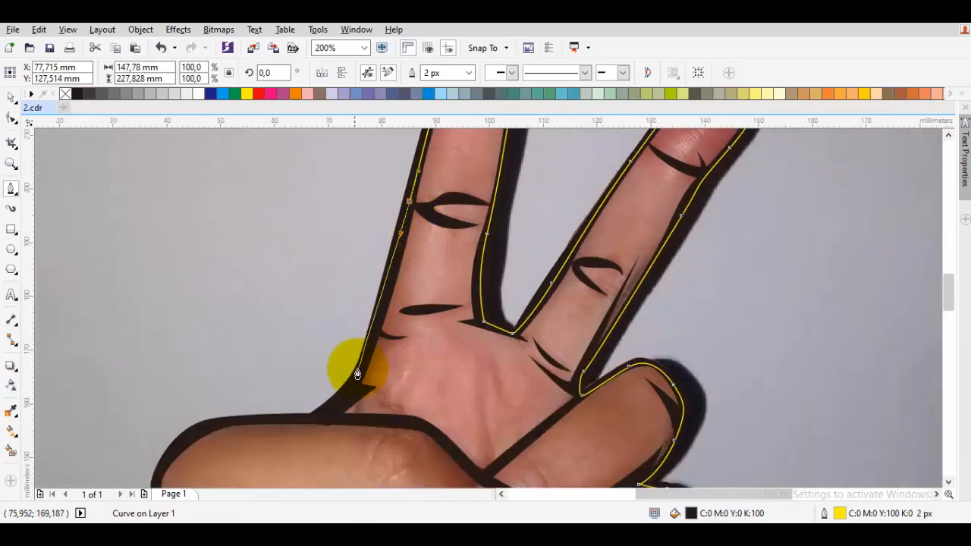
scroll(346, 368, "up", 2)
left_click_drag(336, 424, 336, 424)
scroll(429, 308, "down", 3)
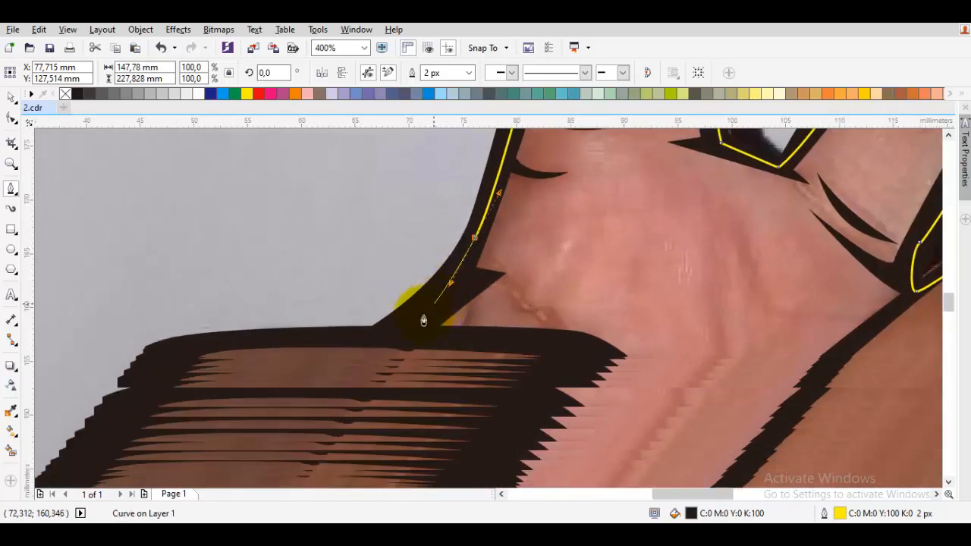
left_click(390, 337)
Curve the path around the thumb knuckle inside its outline and bring it down to the wrist corner.
scroll(477, 232, "down", 1)
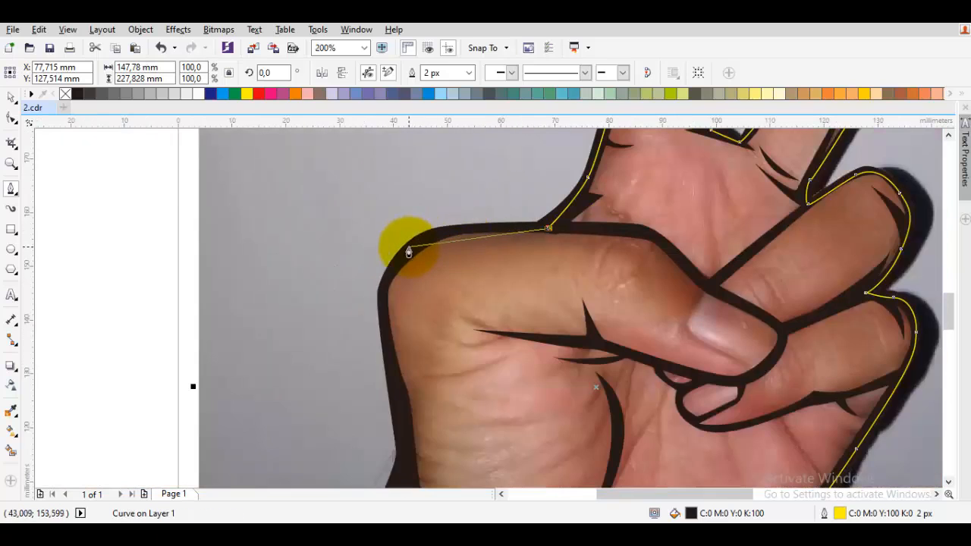
scroll(411, 252, "up", 1)
left_click_drag(411, 247, 395, 321)
scroll(353, 302, "down", 3)
scroll(395, 321, "down", 2)
scroll(396, 399, "up", 1)
left_click(436, 265)
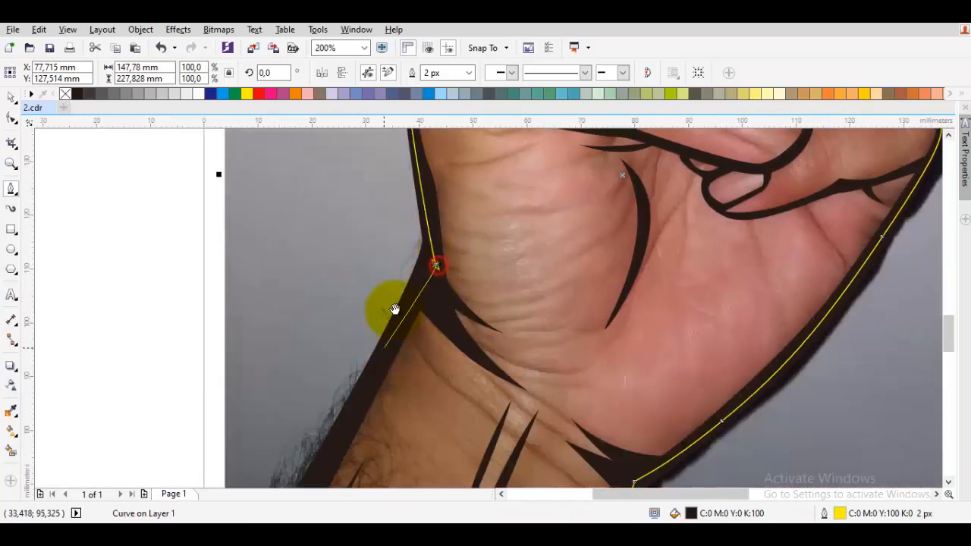
Continue the path down the forearm's outer edge and close the hand silhouette.
left_click_drag(342, 421, 387, 272)
left_click_drag(320, 408, 481, 177)
scroll(462, 348, "down", 2)
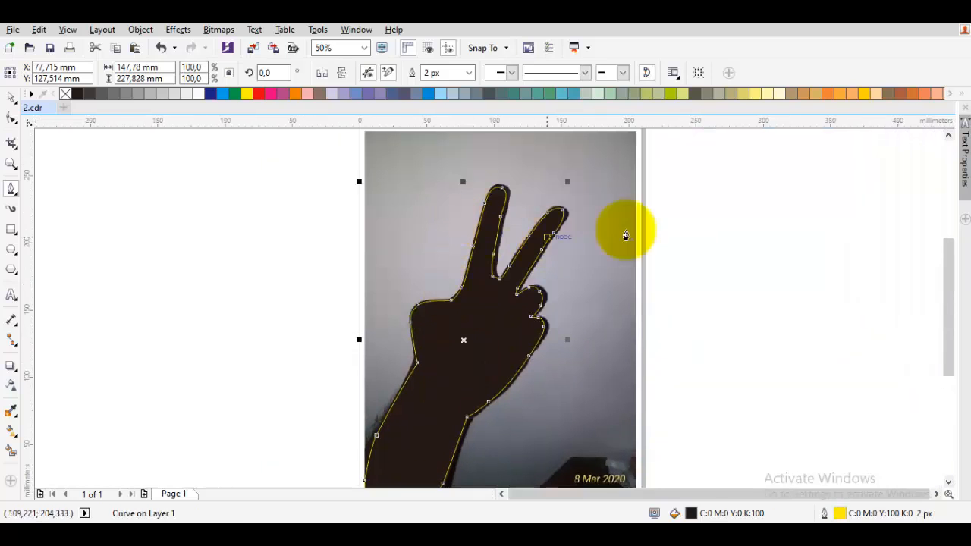
Fill the hand silhouette with C:0 M:20 Y:40 K:0 and place it behind the black outlines.
left_click(876, 95)
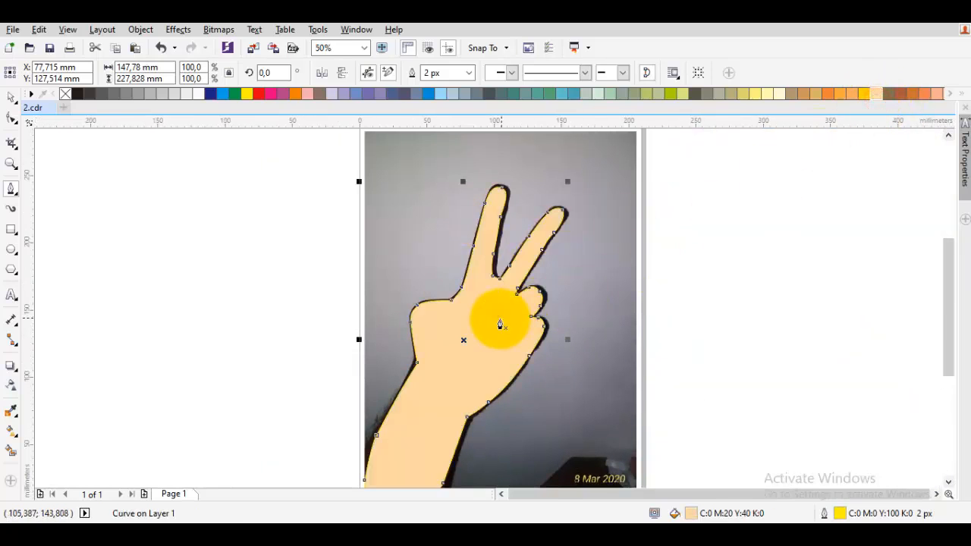
right_click(501, 320)
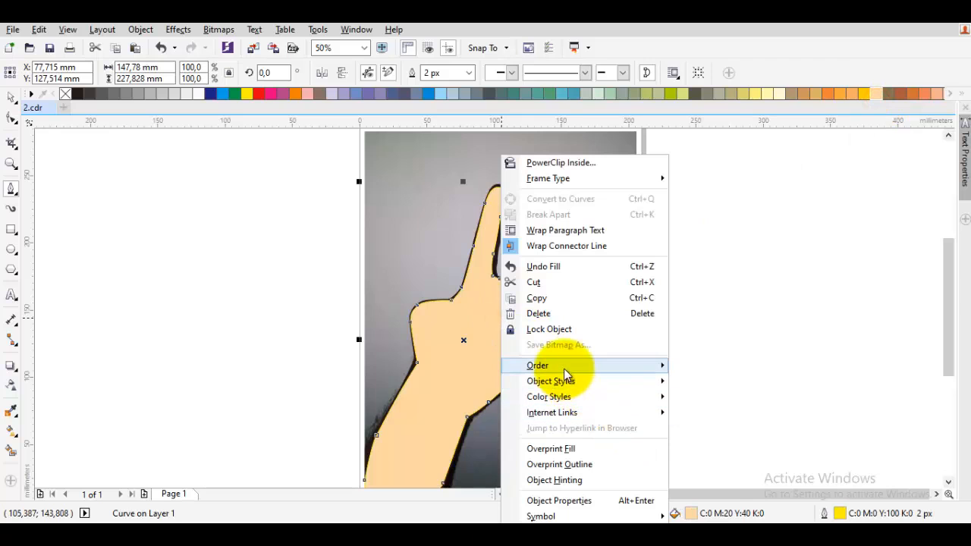
mouse_move(553, 365)
left_click(703, 467)
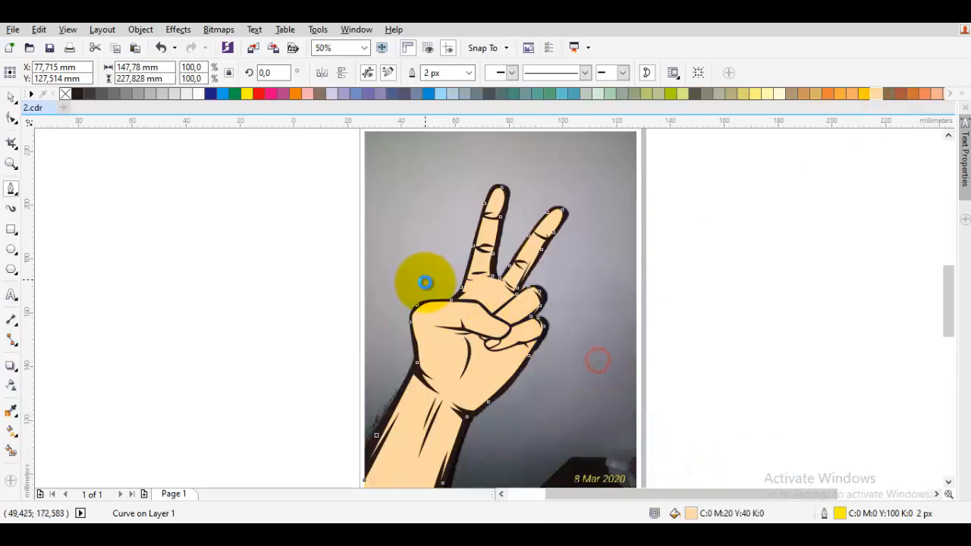
Adjust a node on the black outline near the junction of the thumb and palm with the Shape tool.
scroll(422, 278, "up", 5)
left_click(517, 254)
key("F10")
left_click_drag(517, 254, 518, 263)
key("space")
scroll(531, 267, "down", 4)
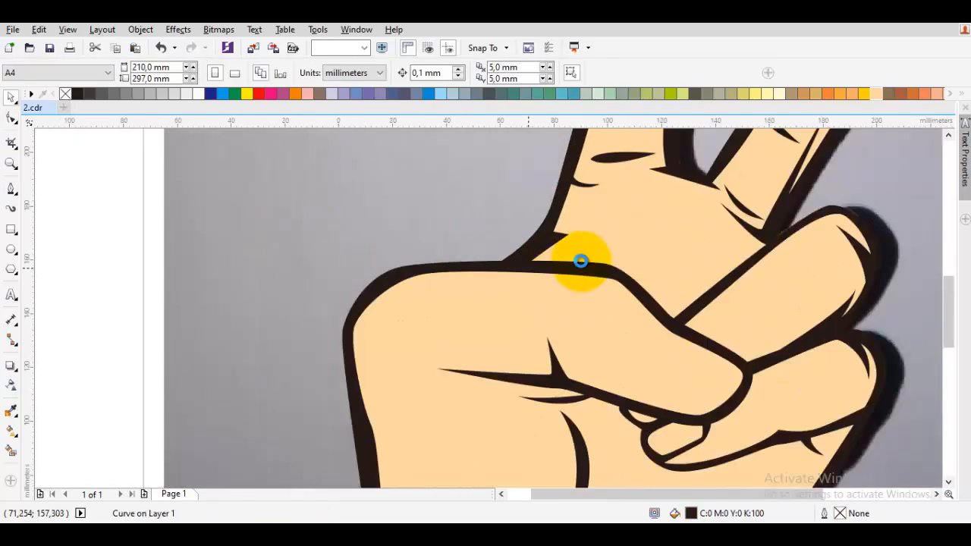
Remove the fill from the hand silhouette to uncover the photographed thumbnail.
left_click_drag(621, 304, 542, 162)
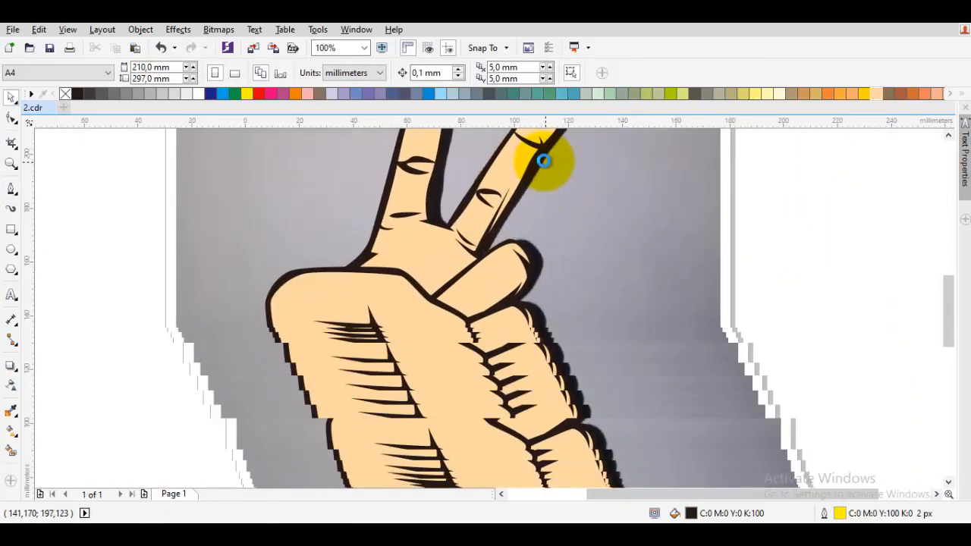
left_click(407, 255)
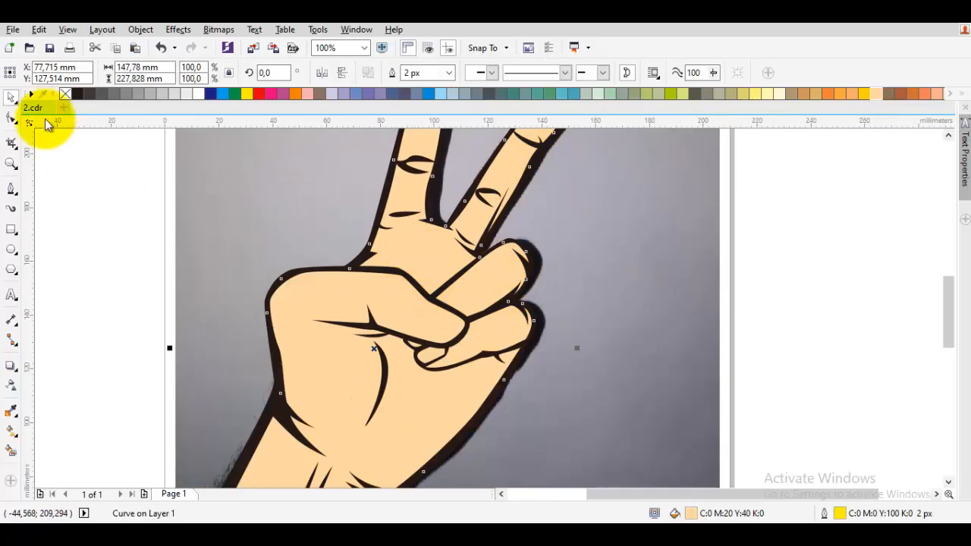
left_click(66, 94)
scroll(412, 310, "up", 2)
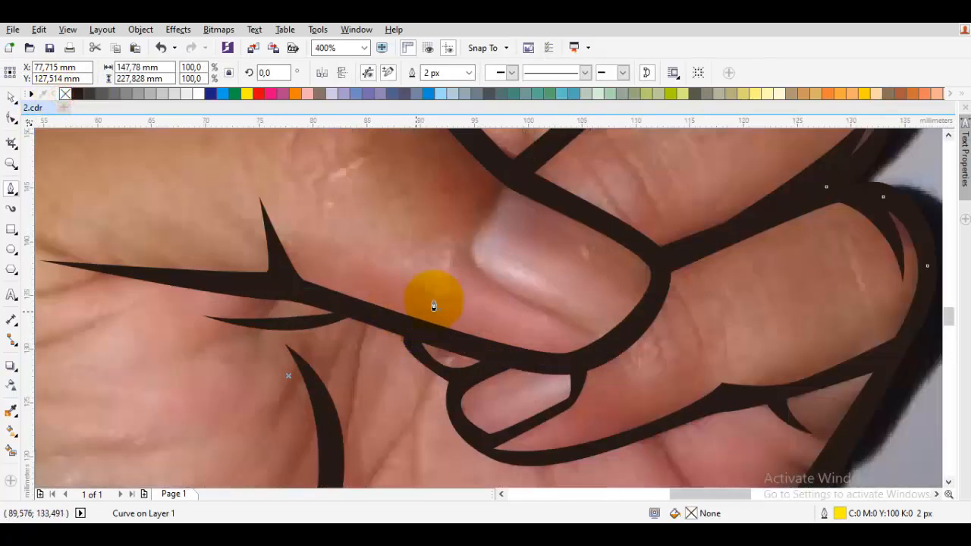
Draw the inner edge of the thumbnail outline with the Pen tool, from the thumb crease around to the nail tip.
key("F5")
scroll(517, 174, "up", 1)
left_click(517, 171)
left_click_drag(455, 326, 458, 350)
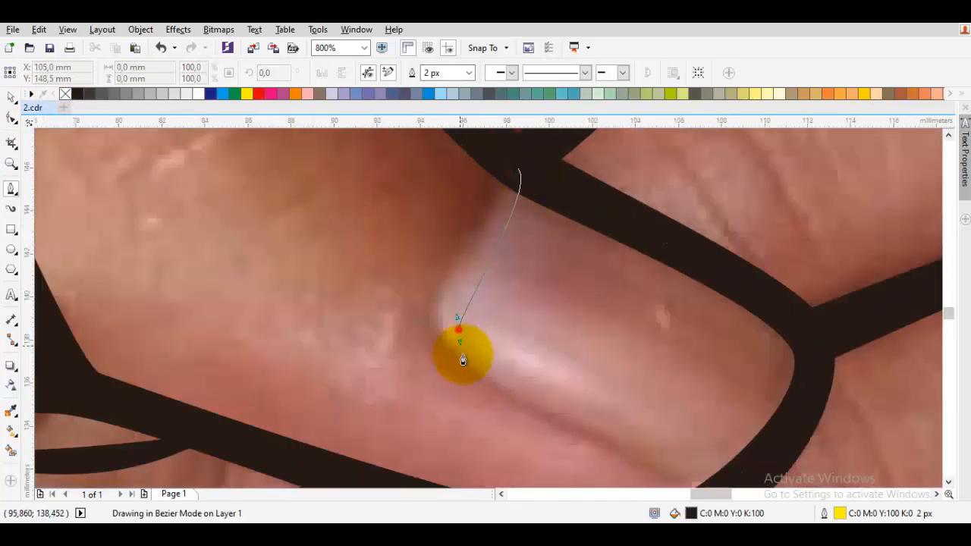
left_click_drag(545, 390, 491, 414)
left_click(586, 292)
left_click(423, 183)
Return the thumbnail path along its outer edge to close the black shape and remove its yellow outline.
left_click(604, 273)
left_click_drag(170, 250, 291, 256)
left_click_drag(385, 137, 329, 222)
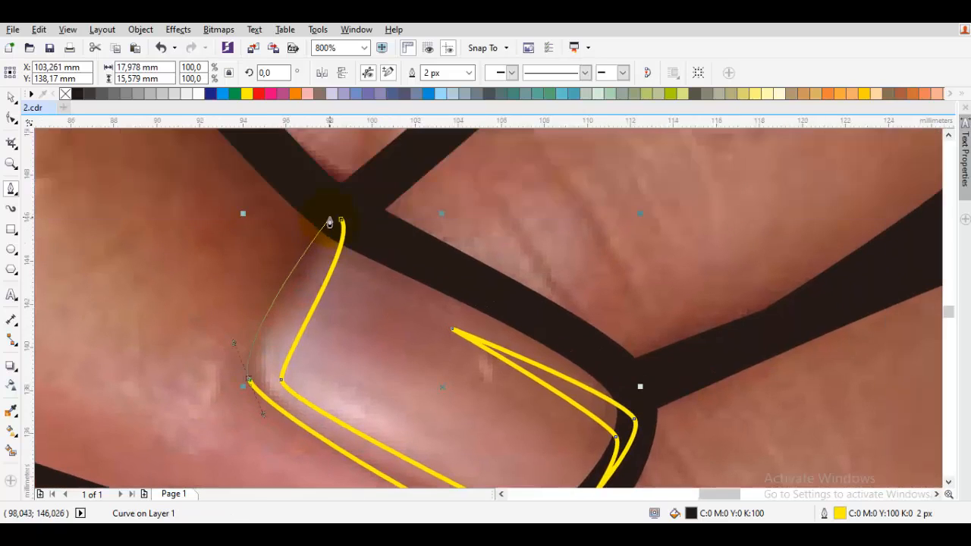
left_click(338, 220)
right_click(65, 94)
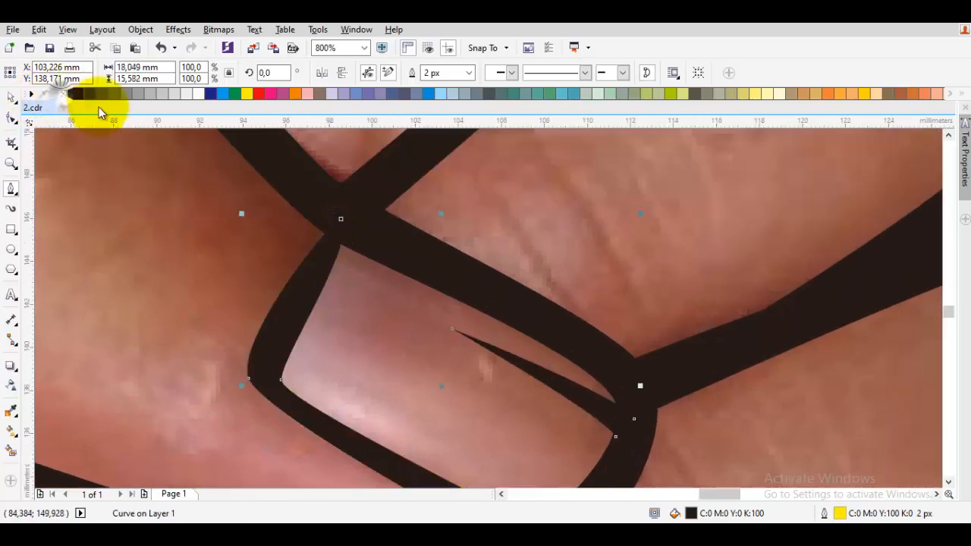
key("space")
key("Escape")
Fill the hand silhouette with the skin tone C:0 M:29 Y:36 K:0.
scroll(458, 265, "down", 2)
scroll(492, 264, "down", 2)
scroll(533, 262, "up", 2)
key("space")
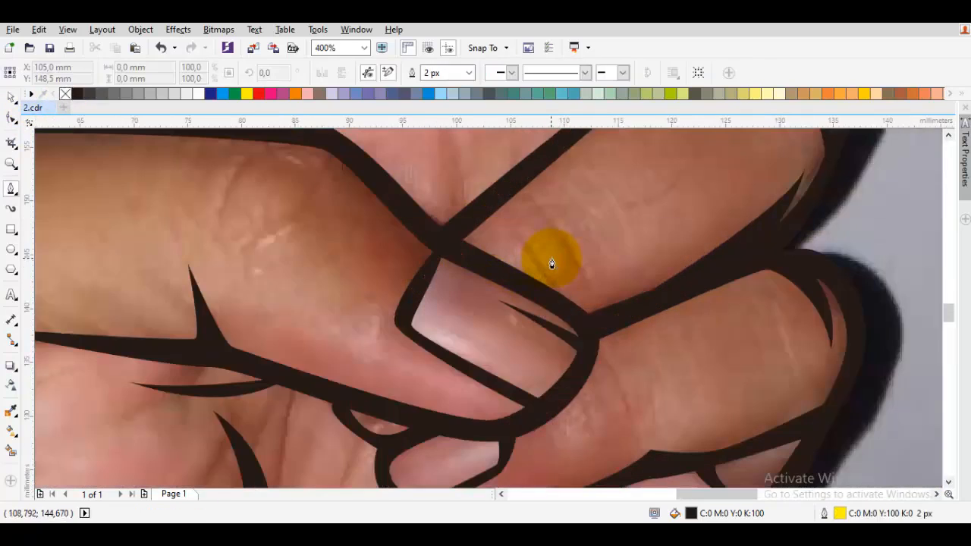
scroll(564, 268, "down", 1)
left_click_drag(564, 269, 490, 277)
key("space")
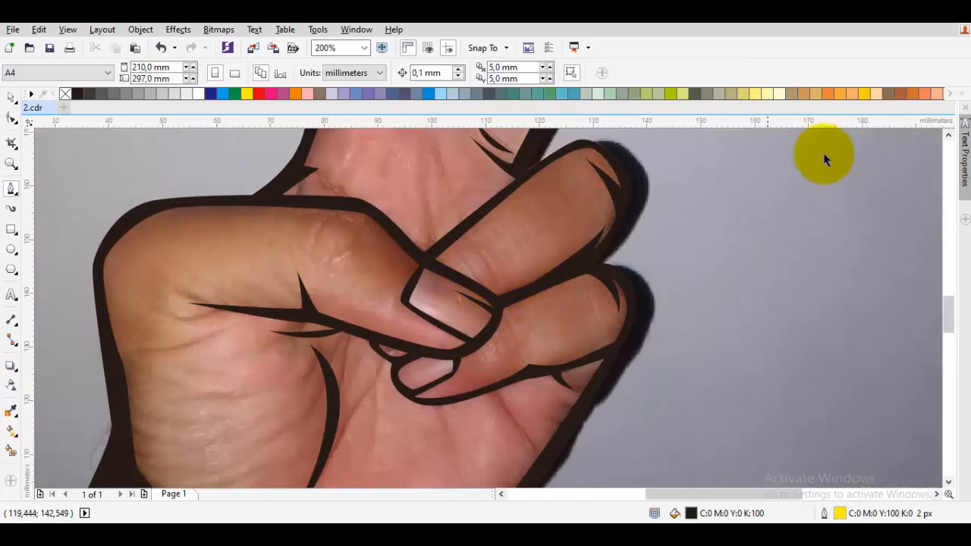
left_click(877, 93)
left_click_drag(916, 135, 580, 242)
left_click(759, 265)
key("Escape")
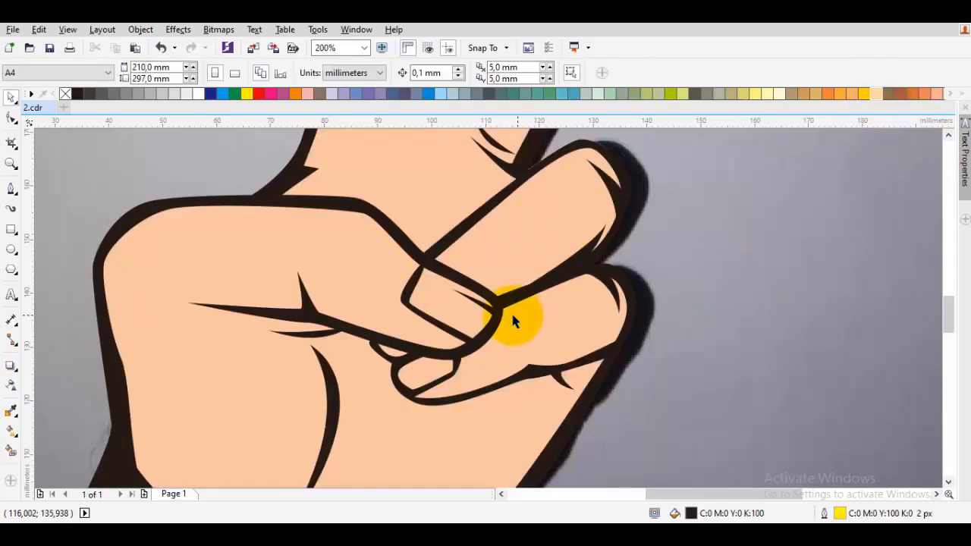
Draw a closed Pen path around the thumbnail, keeping it inside the nail's black outline.
key("space")
scroll(497, 314, "up", 2)
left_click_drag(554, 251, 574, 309)
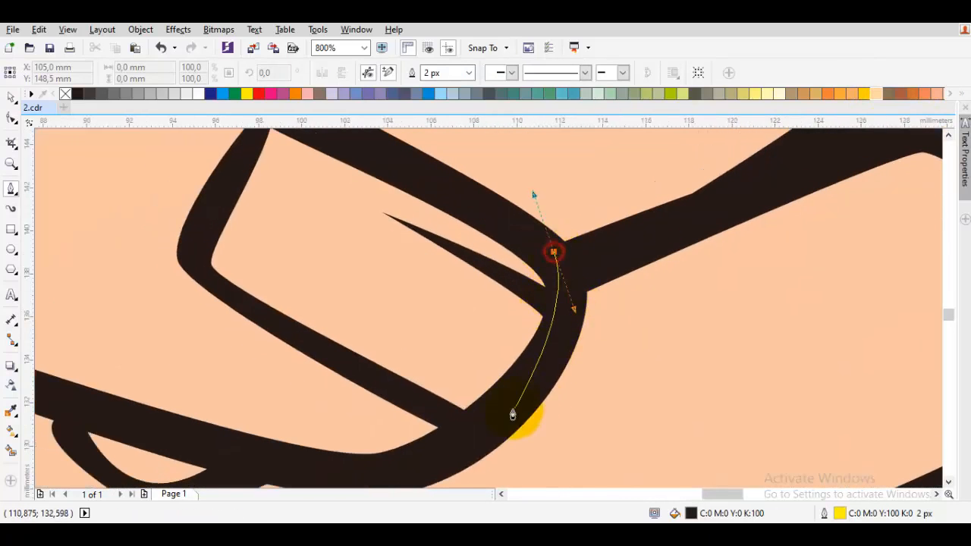
left_click_drag(492, 427, 493, 420)
left_click(438, 423)
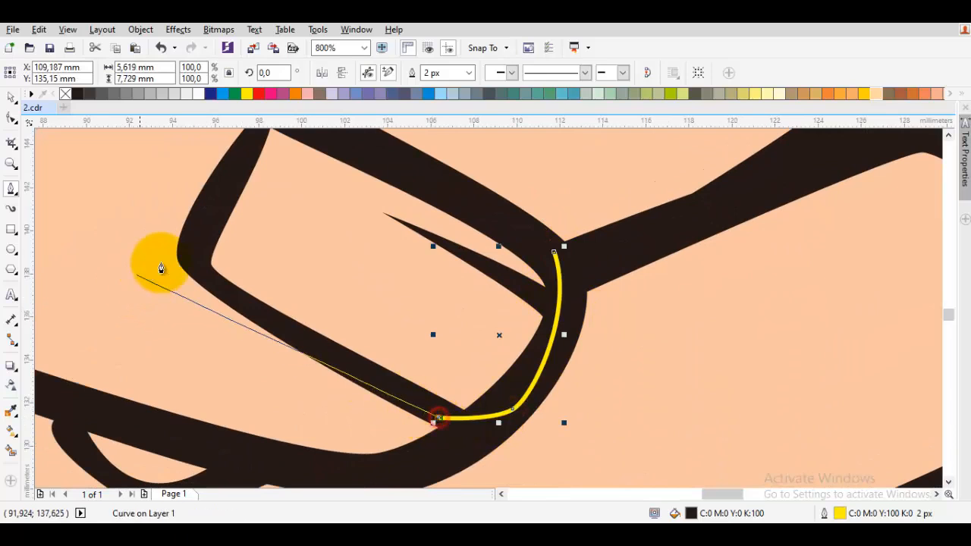
left_click(195, 261)
left_click(223, 249)
left_click(499, 393)
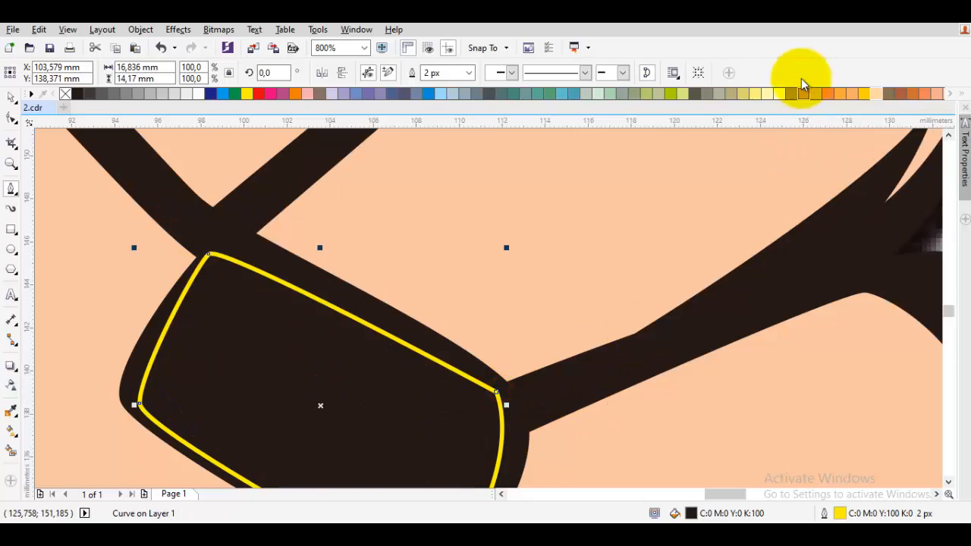
Fill the thumbnail shape with C:0 M:0 Y:20 K:0 and place it behind the black outlines.
left_click(781, 93)
right_click(229, 316)
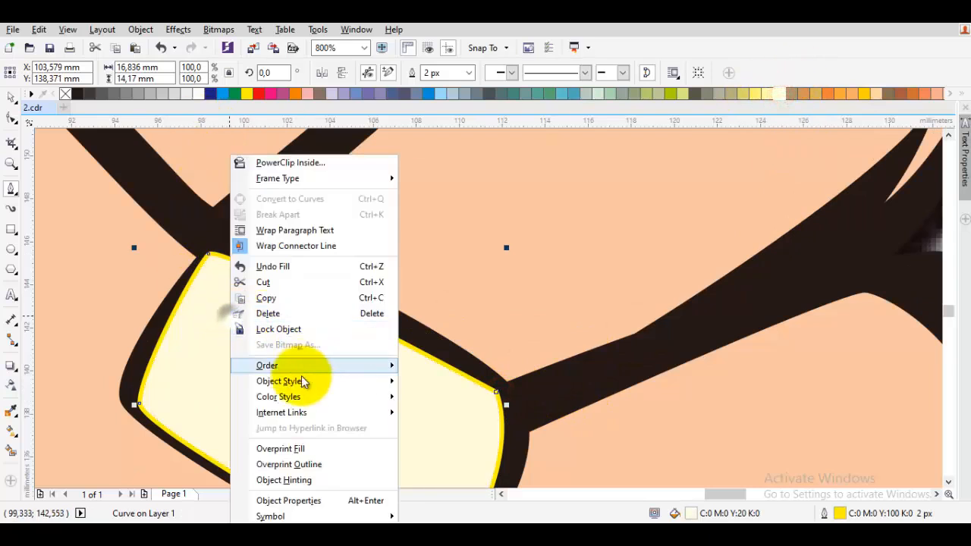
mouse_move(310, 367)
left_click(479, 469)
left_click(518, 284)
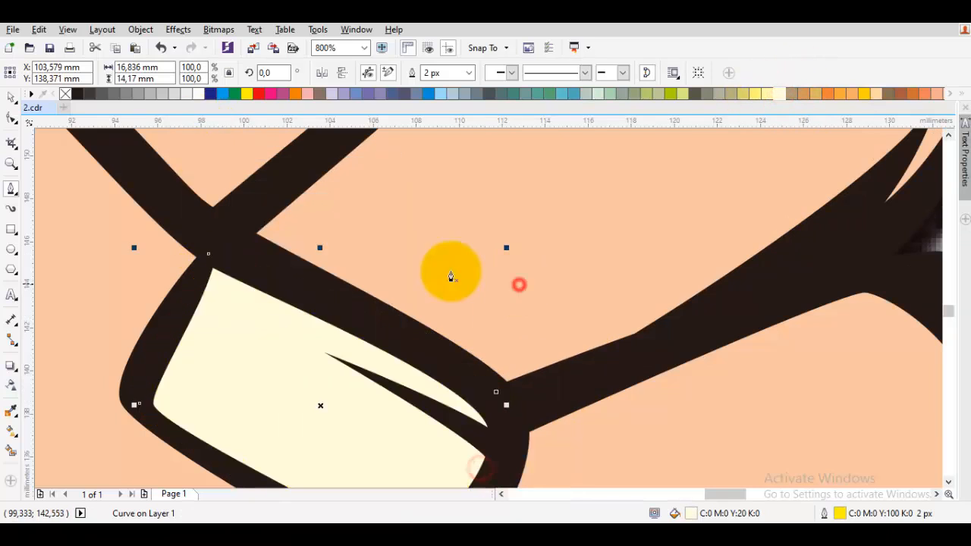
Recolor the hand's skin fill with a deeper peach shade.
scroll(541, 307, "down", 4)
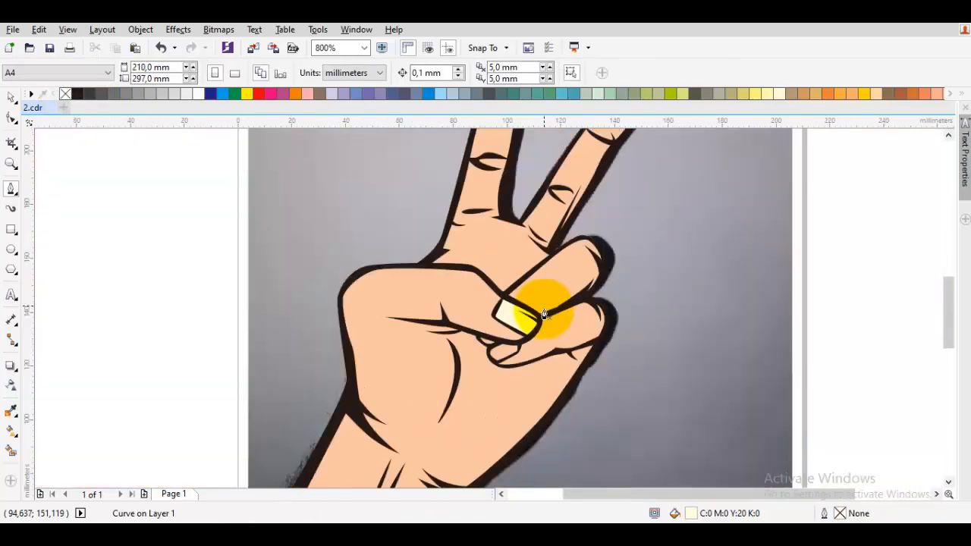
key("space")
scroll(436, 358, "up", 1)
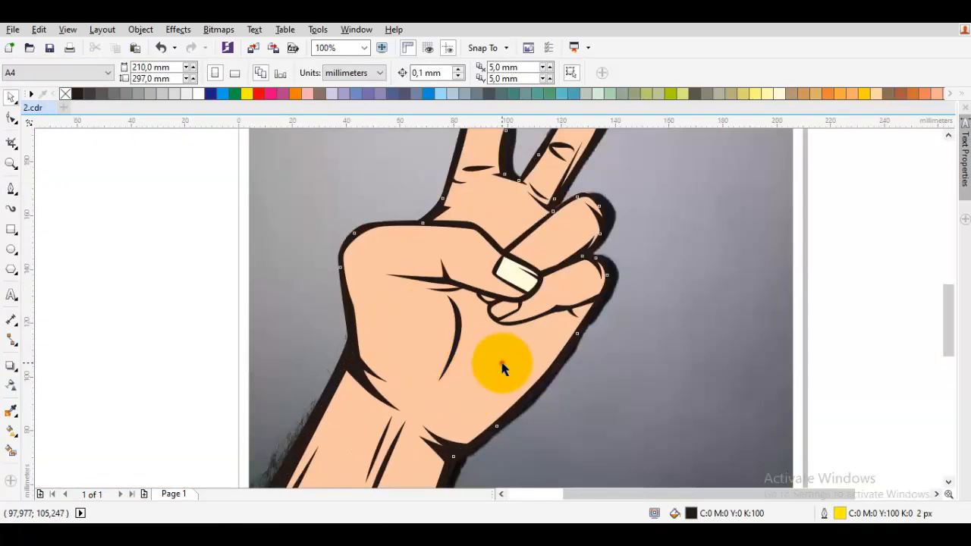
left_click(503, 358)
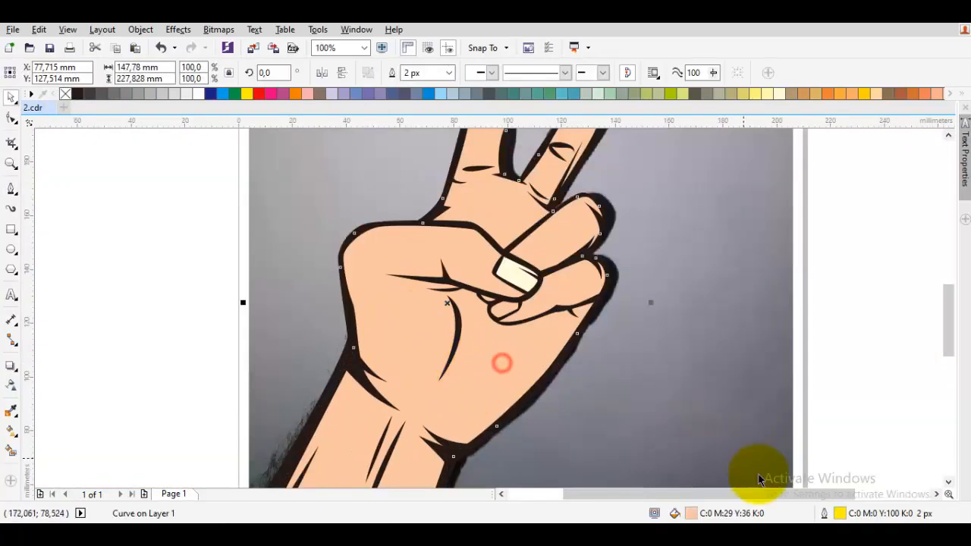
left_click(854, 97)
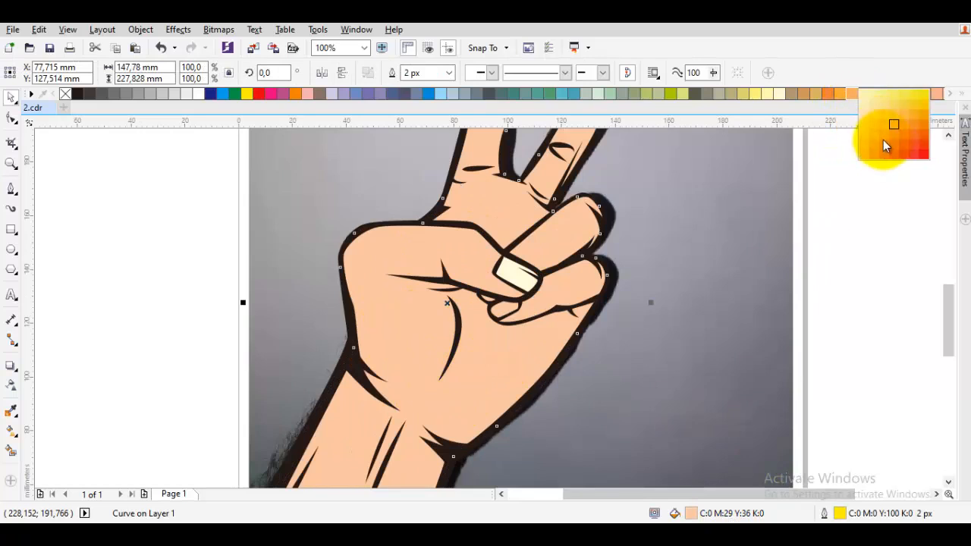
left_click(882, 136)
left_click(870, 193)
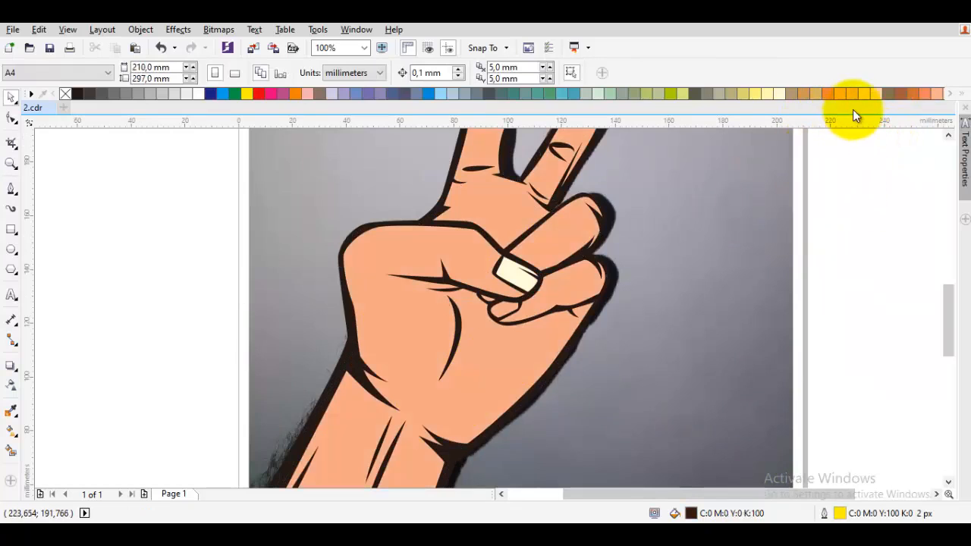
Change the hand's skin fill to a softer, lighter peach shade.
left_click(853, 95)
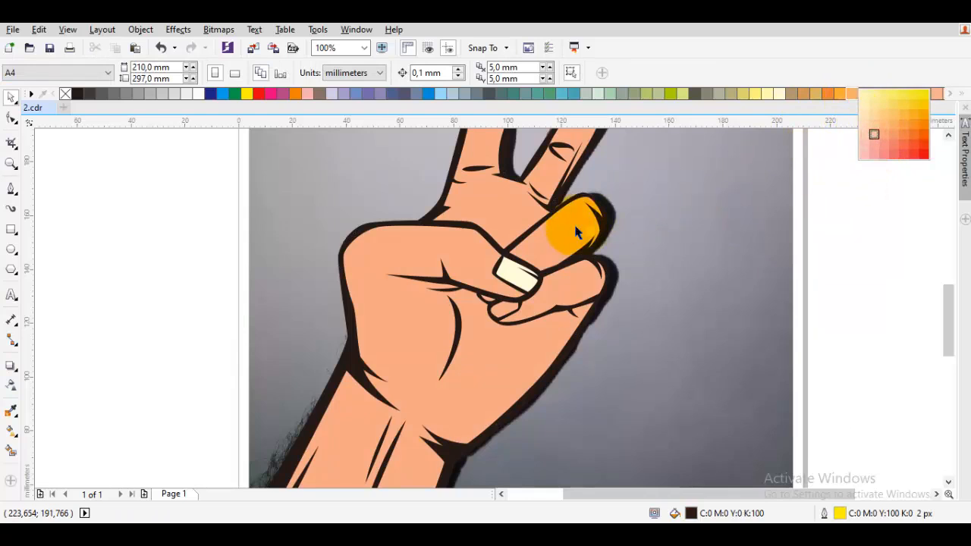
left_click_drag(575, 226, 574, 228)
left_click(918, 279)
Place a copy of all the hand artwork beside the page, clear of the photo, and group its objects.
scroll(781, 279, "down", 2)
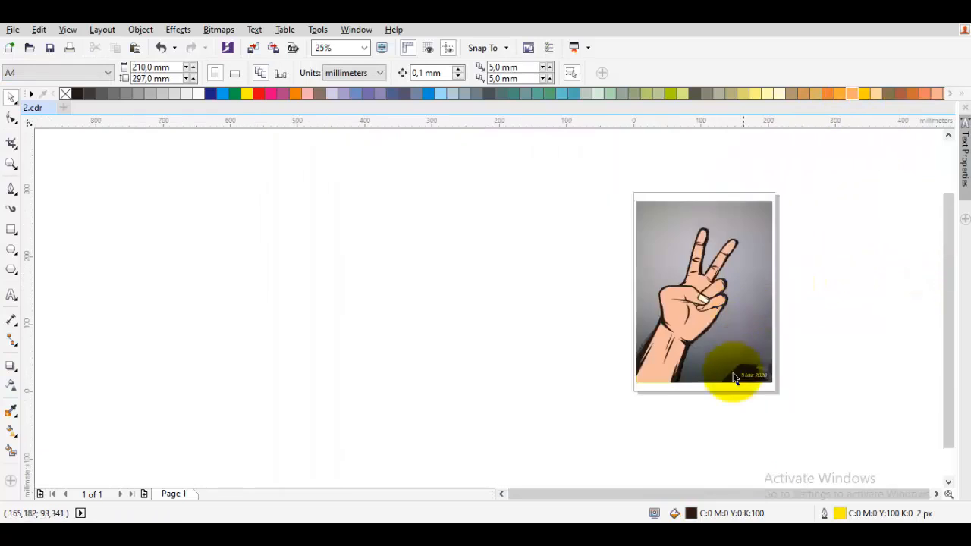
left_click_drag(757, 398, 615, 201)
mouse_move(710, 291)
left_mouse_down()
mouse_move(415, 267)
mouse_move(474, 282)
mouse_move(717, 280)
left_mouse_up()
right_click(718, 281)
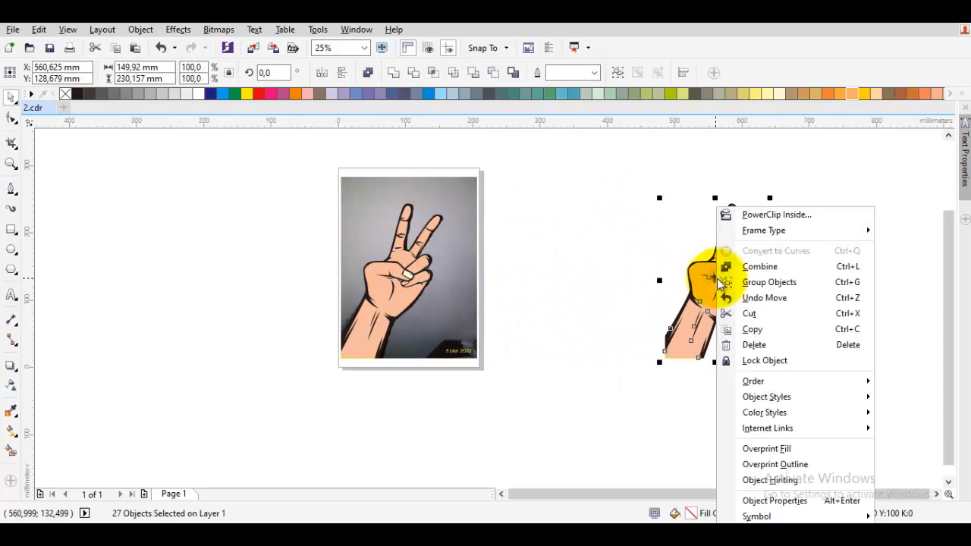
left_click(758, 283)
Rotate the grouped hand about 23.5 degrees counterclockwise so the forearm stands upright.
left_click(772, 221)
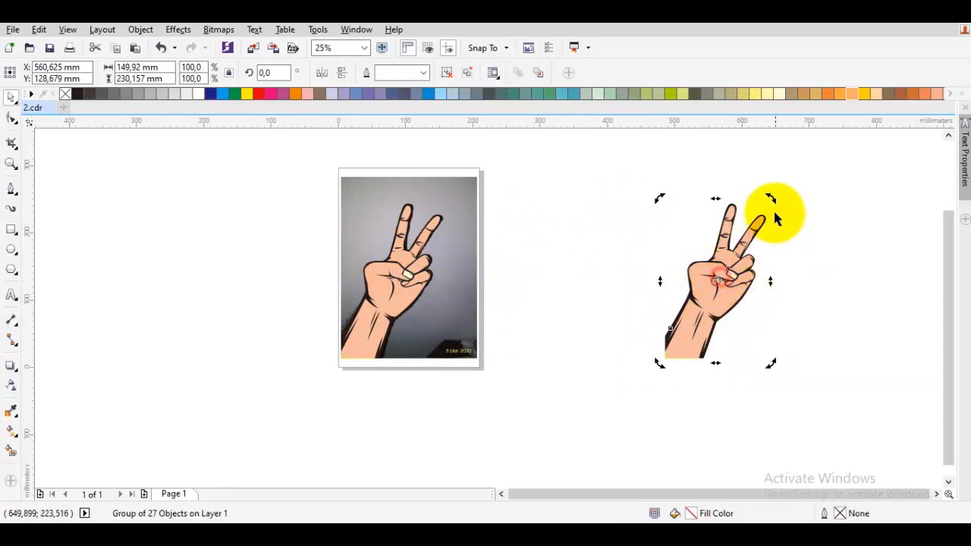
left_click_drag(769, 197, 794, 206)
left_click(792, 206)
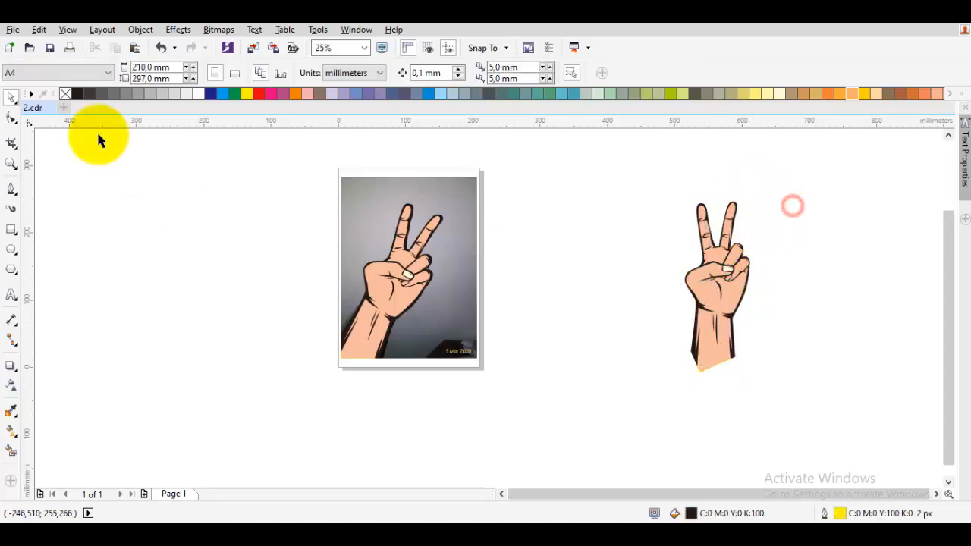
Remove the yellow outline from the rotated hand group.
left_click(724, 264)
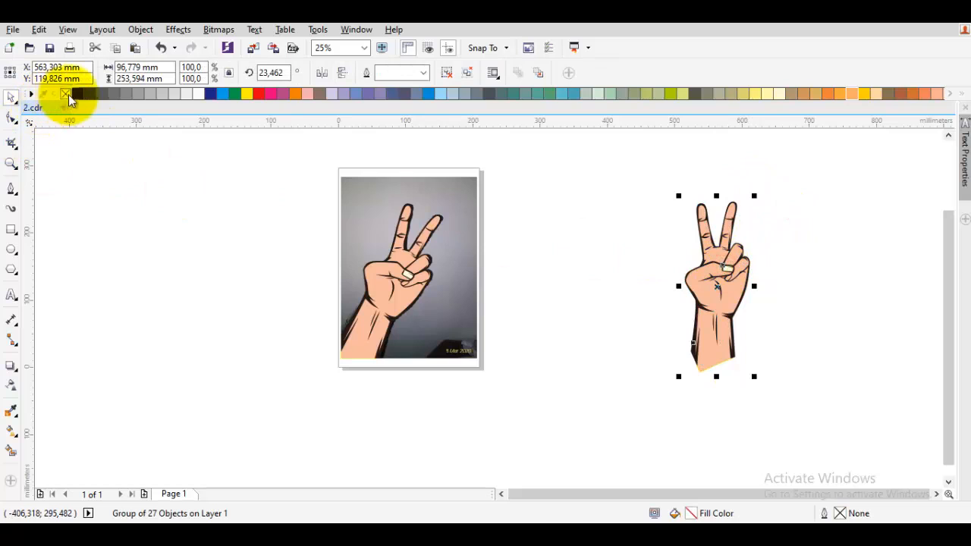
scroll(641, 327, "up", 1)
scroll(455, 315, "right", 5)
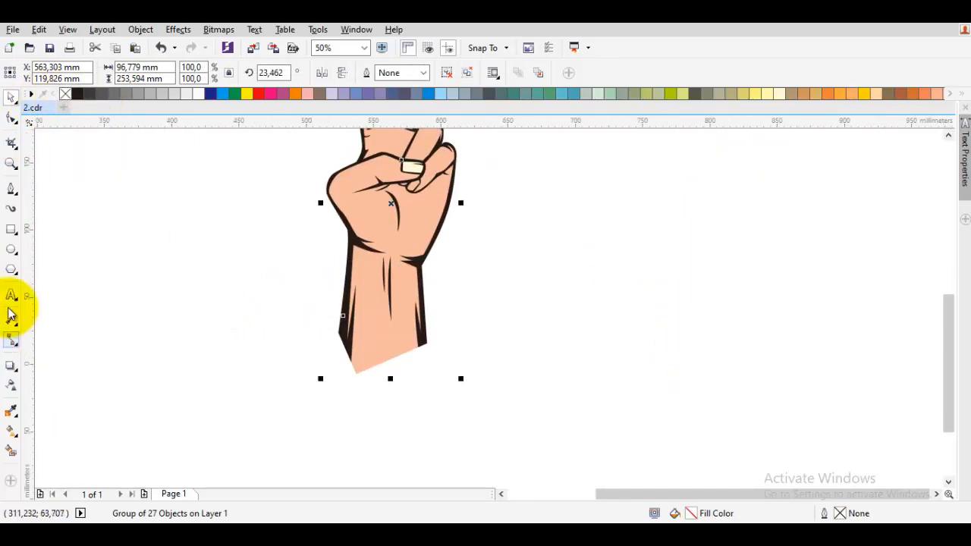
Draw a rectangle about 82 by 34 mm across the slanted lower end of the forearm.
left_click(11, 229)
scroll(411, 366, "up", 1)
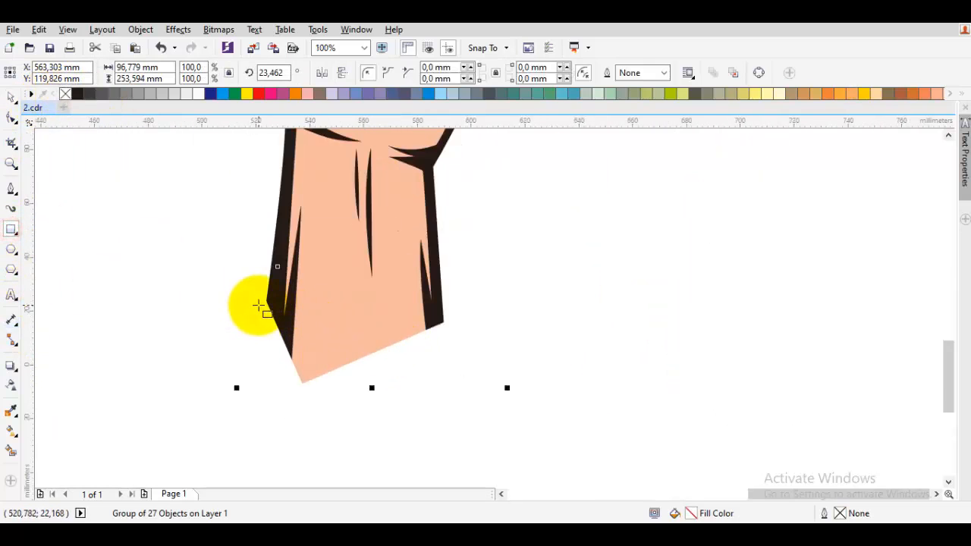
left_click_drag(261, 302, 472, 393)
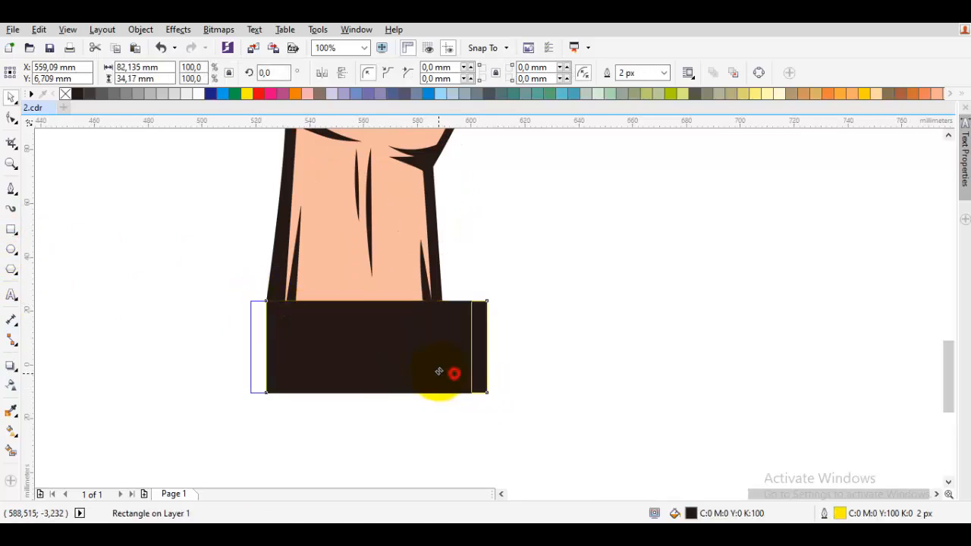
Cut the forearm off straight by subtracting the rectangle from the hand group with Back Minus Front.
left_click(411, 252, "shift")
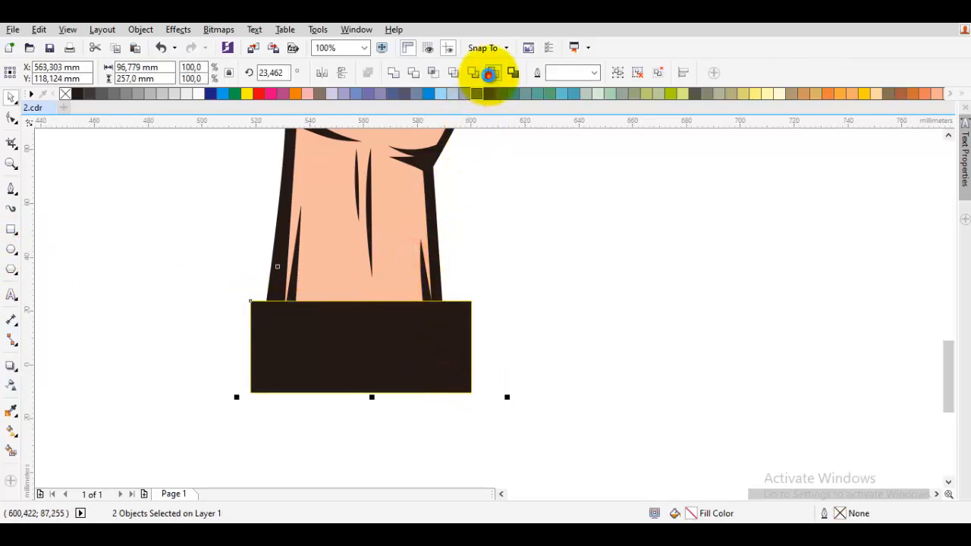
left_click(492, 72)
scroll(464, 288, "down", 2)
left_click(497, 336)
scroll(455, 345, "up", 1)
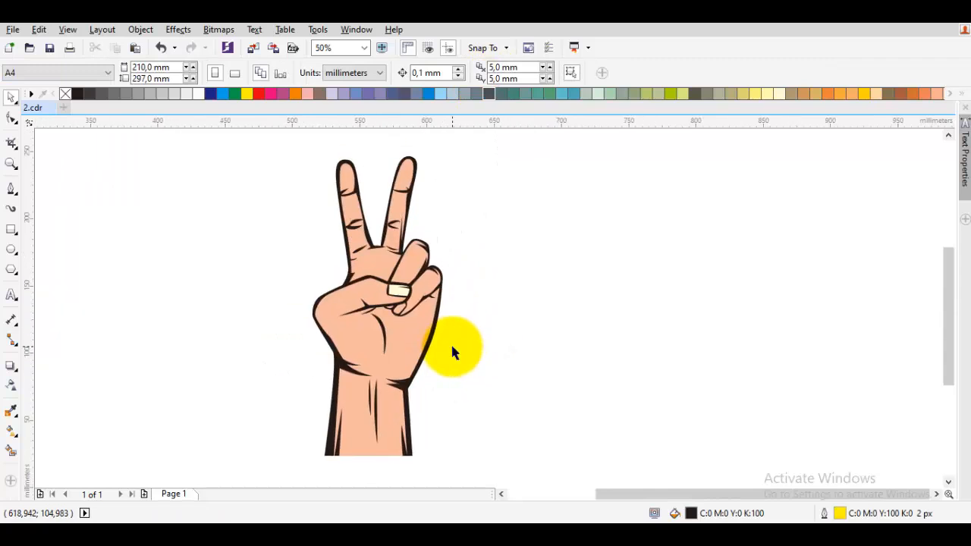
left_click_drag(469, 361, 468, 361)
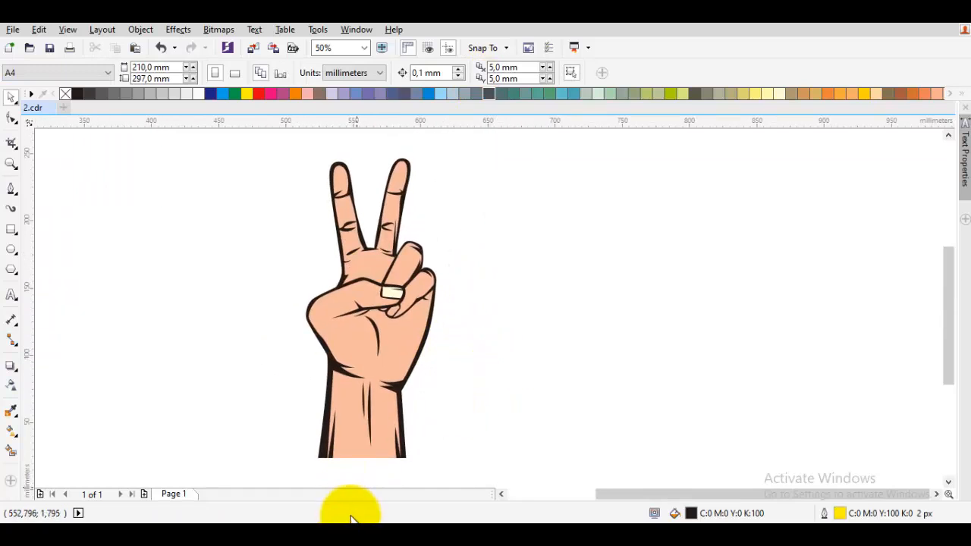